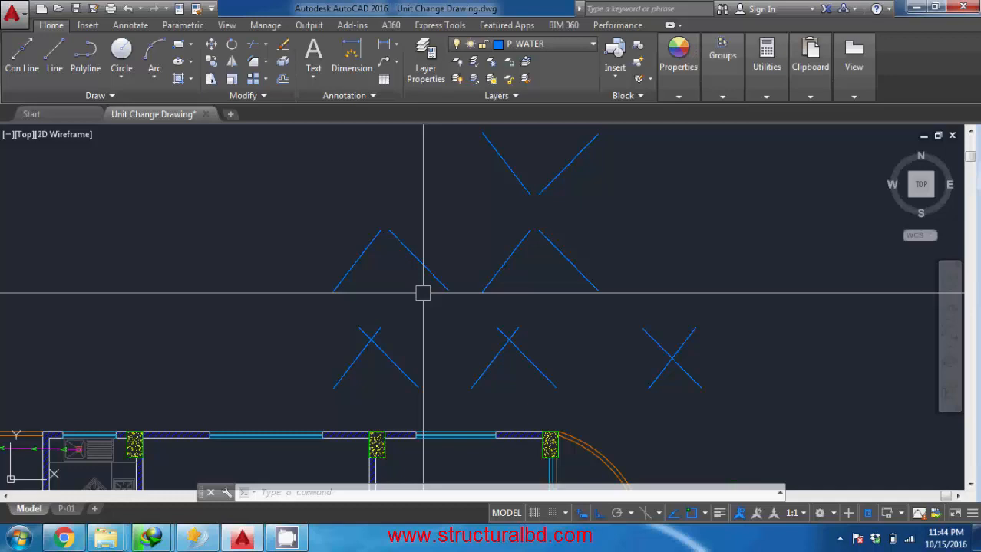
Fillet the two open lines at the left of the middle row with a radius of about 0'-9 1/2", defined by two picked points
click(269, 101)
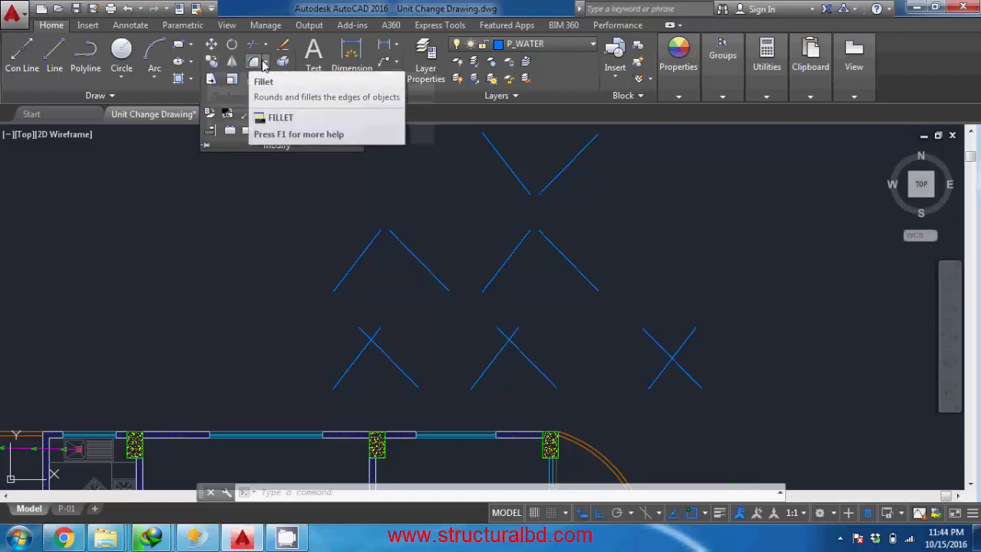
click(264, 64)
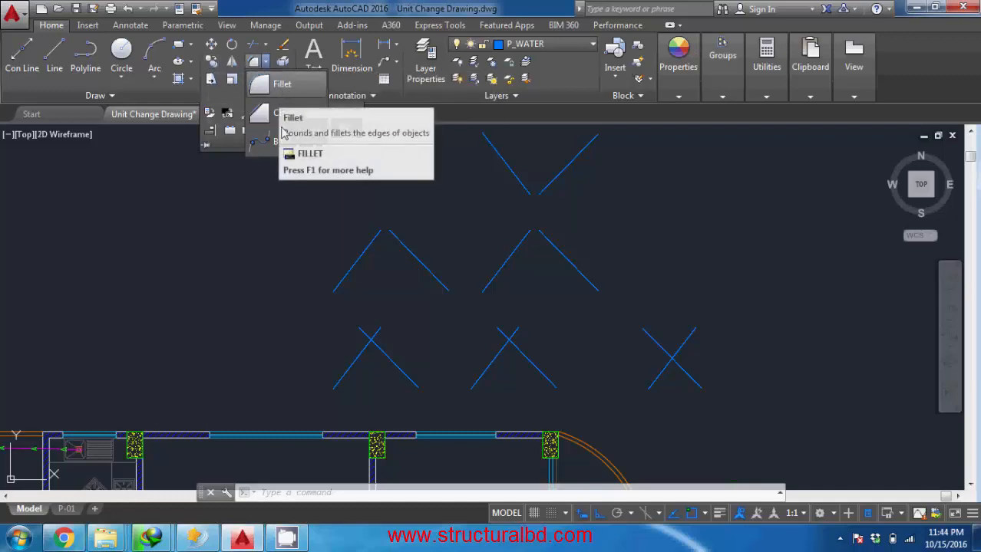
click(282, 85)
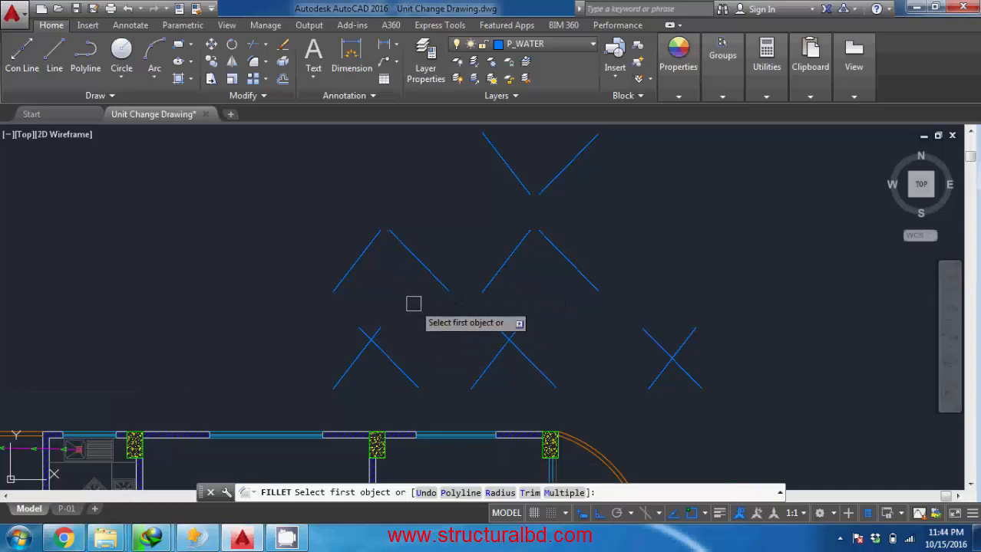
scroll(430, 314, up, 2)
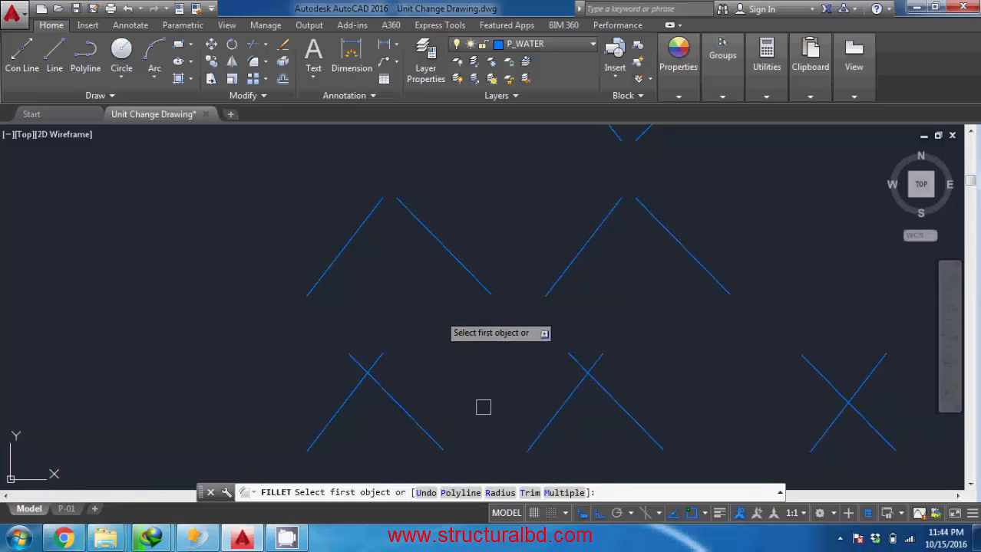
click(491, 494)
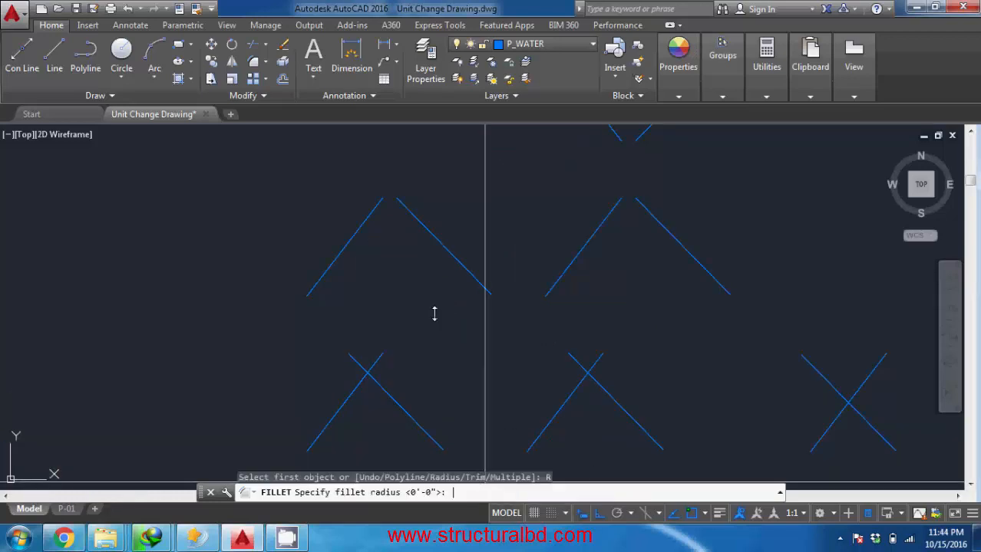
scroll(401, 282, up, 2)
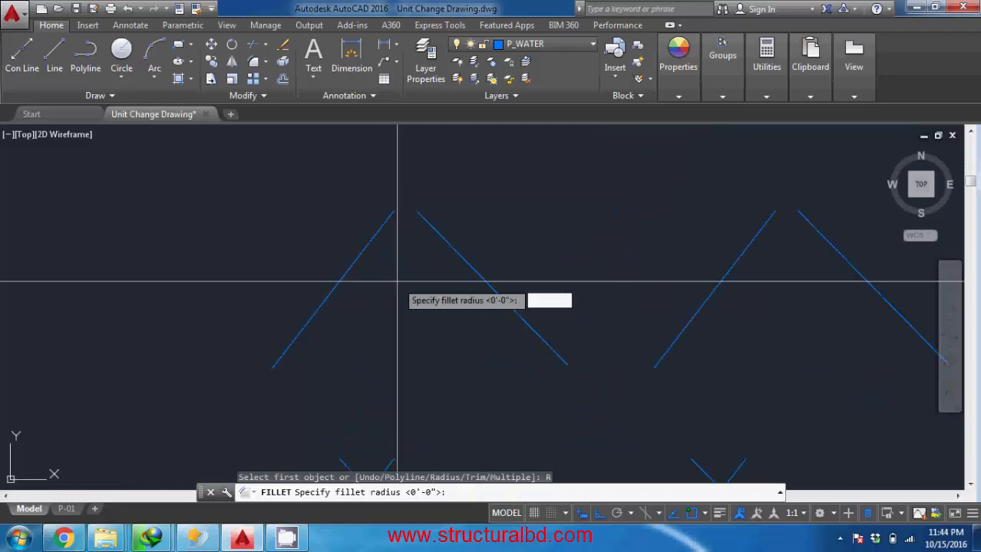
click(405, 312)
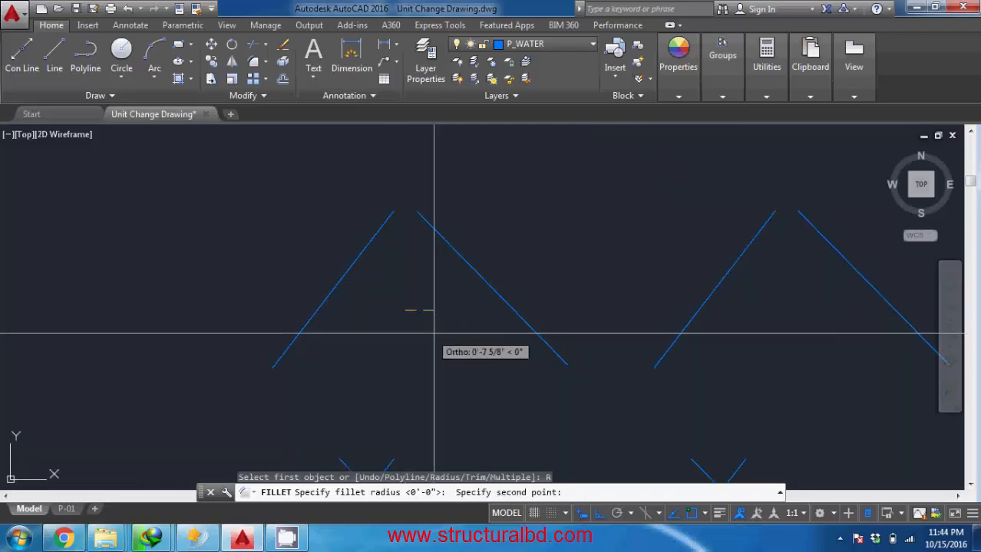
click(434, 314)
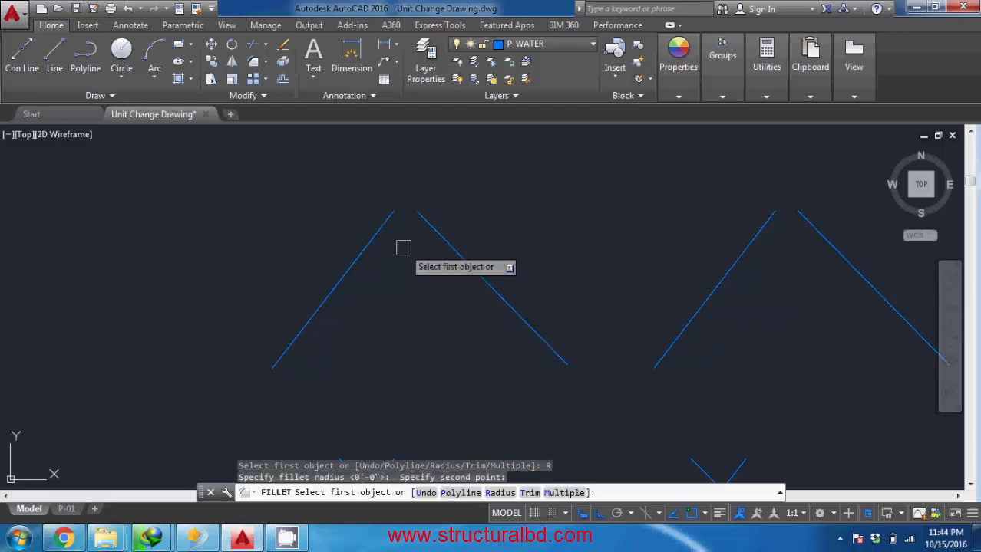
click(382, 224)
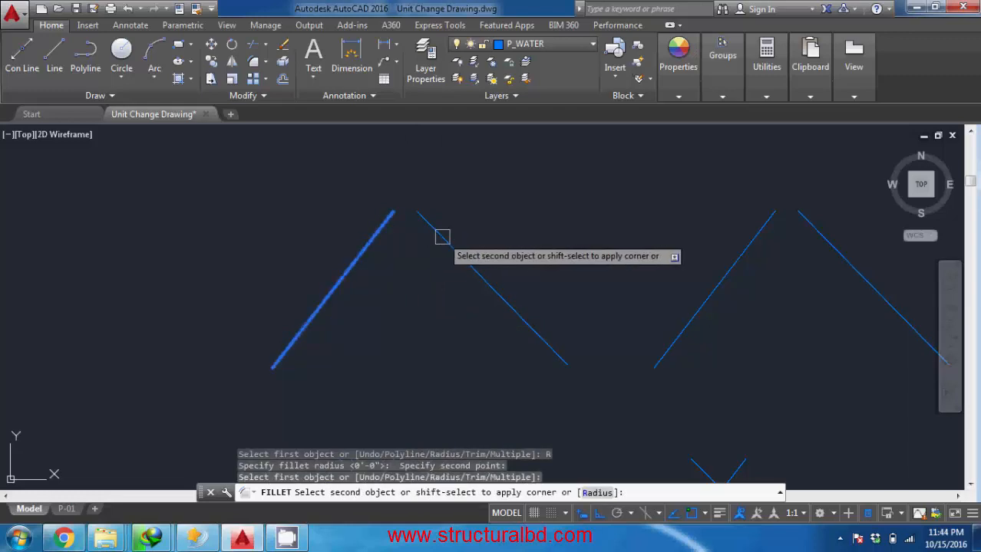
click(442, 237)
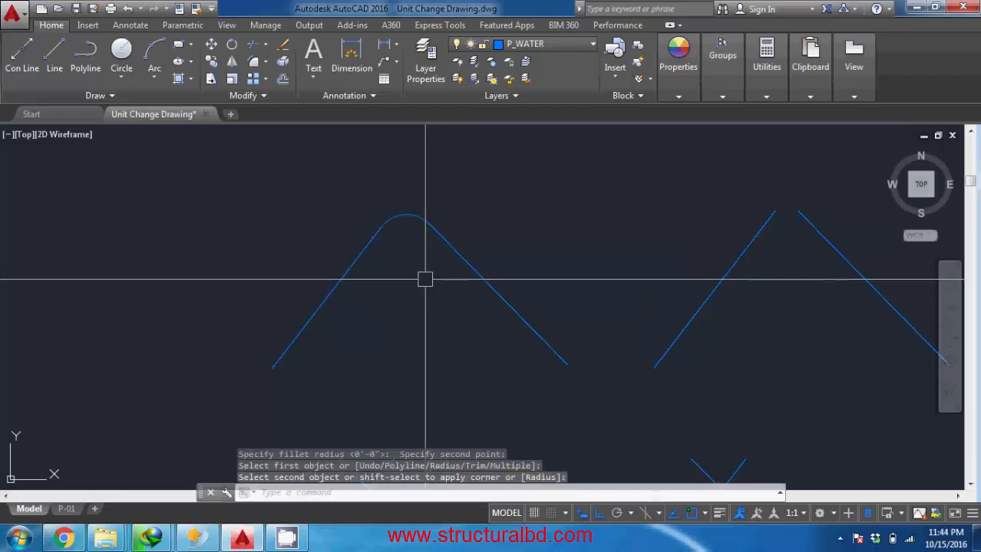
Fillet the crossing lines at the left of the bottom row with radius 0 to form a sharp corner
scroll(421, 281, down, 3)
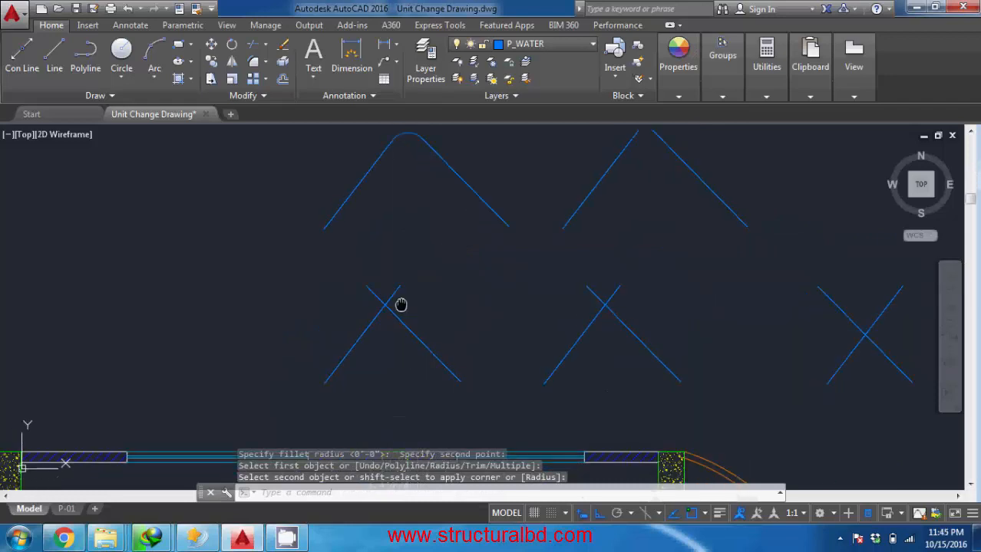
key(Return)
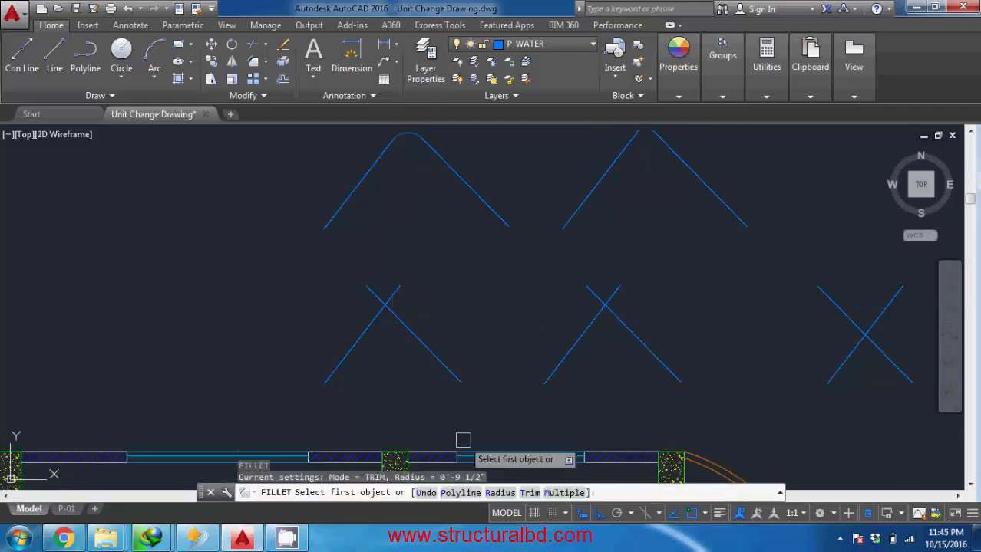
click(499, 493)
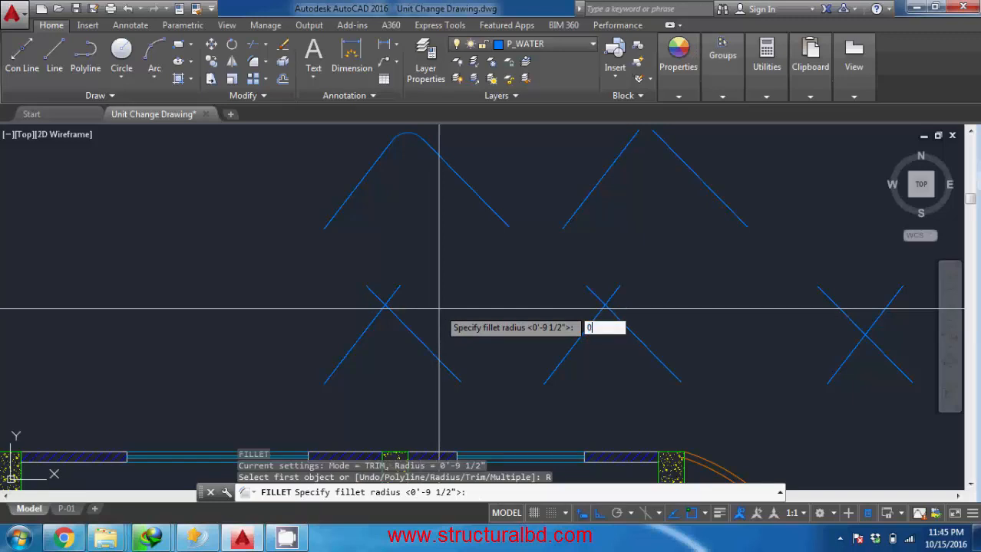
key(Return)
click(368, 332)
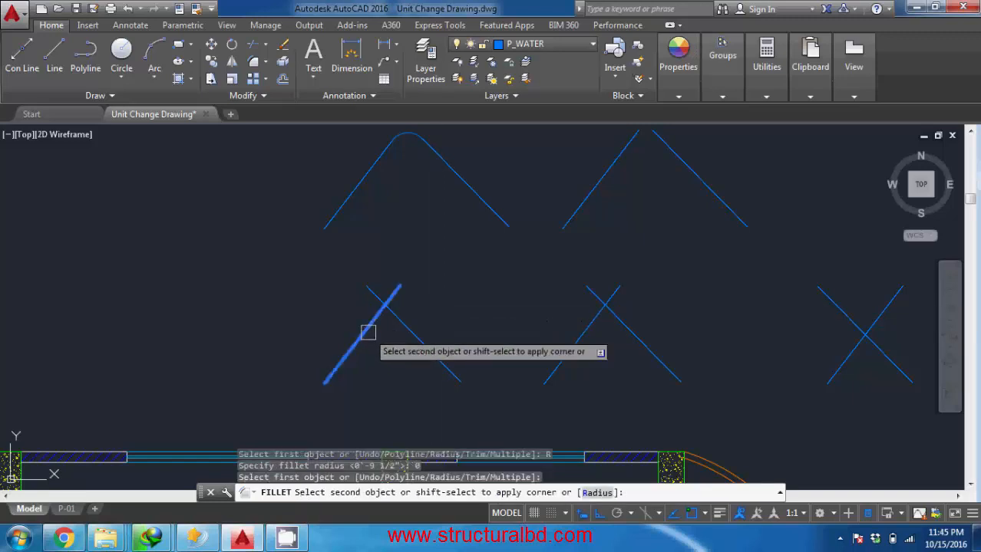
click(417, 332)
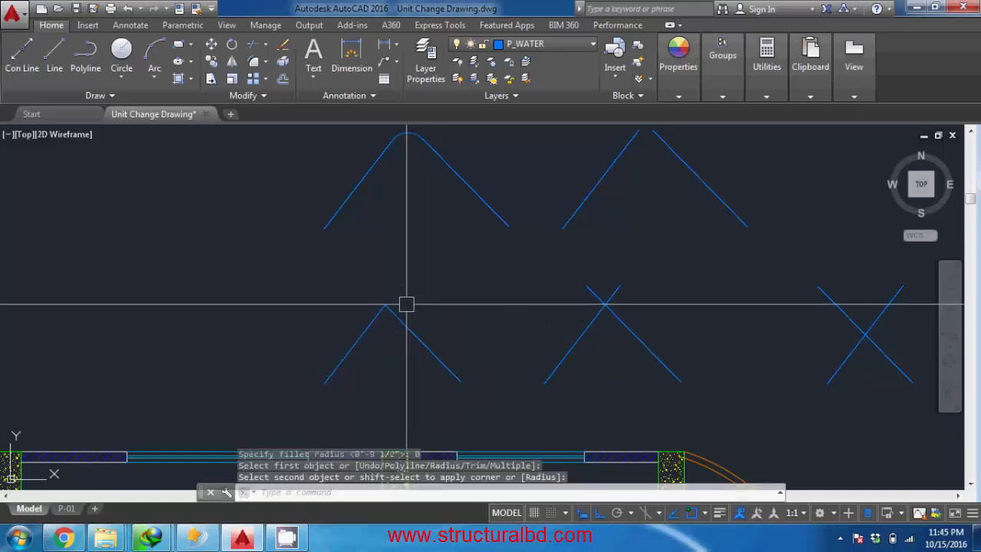
scroll(423, 322, up, 4)
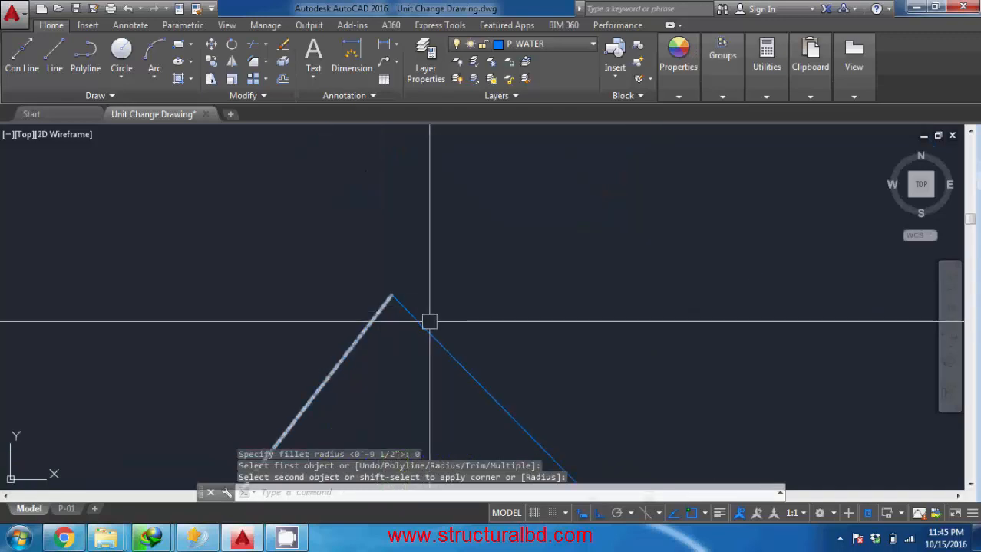
scroll(390, 300, down, 4)
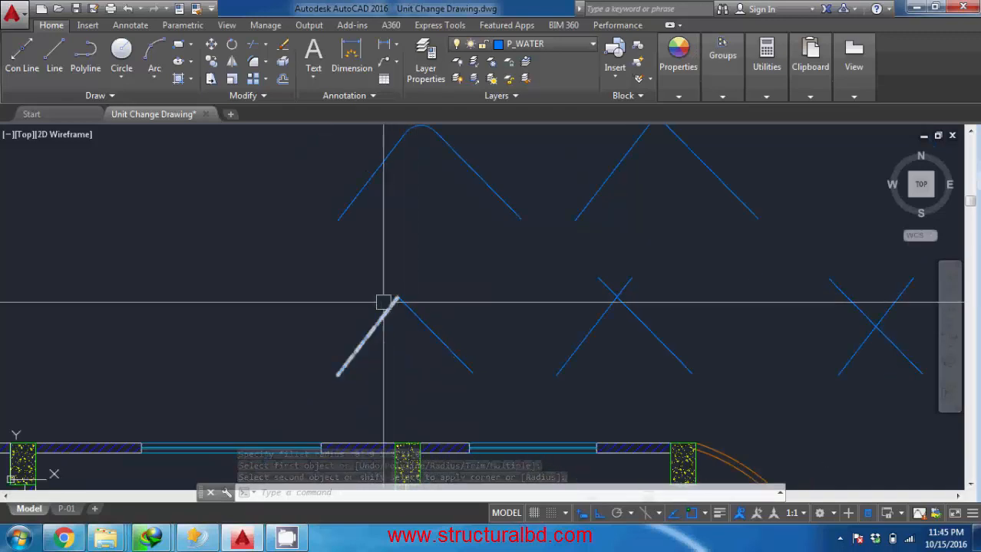
Chamfer the crossing lines in the middle of the bottom row, picking a first distance of 0'-10" and accepting 0'-10" for the second
middle_drag(565, 310, 416, 307)
scroll(471, 305, down, 2)
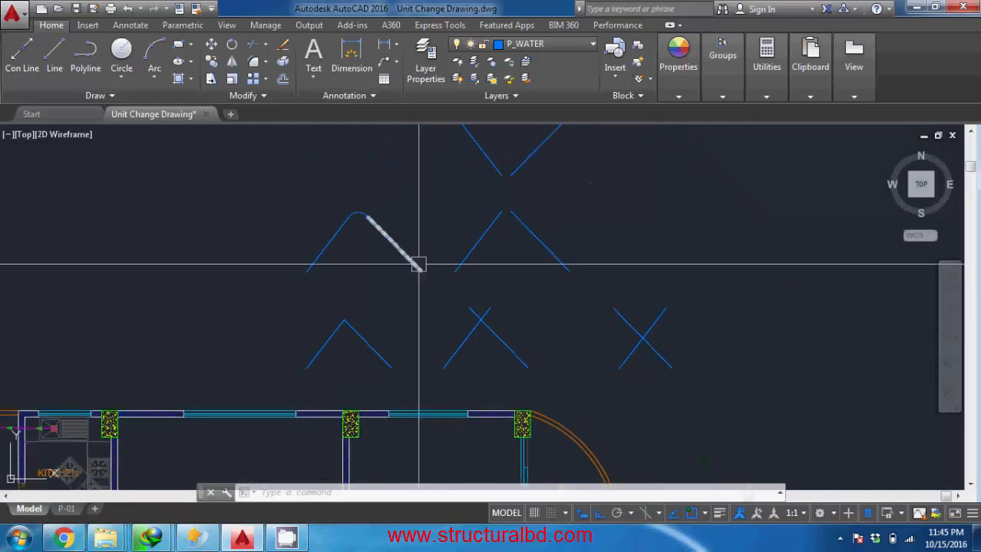
middle_drag(417, 265, 438, 307)
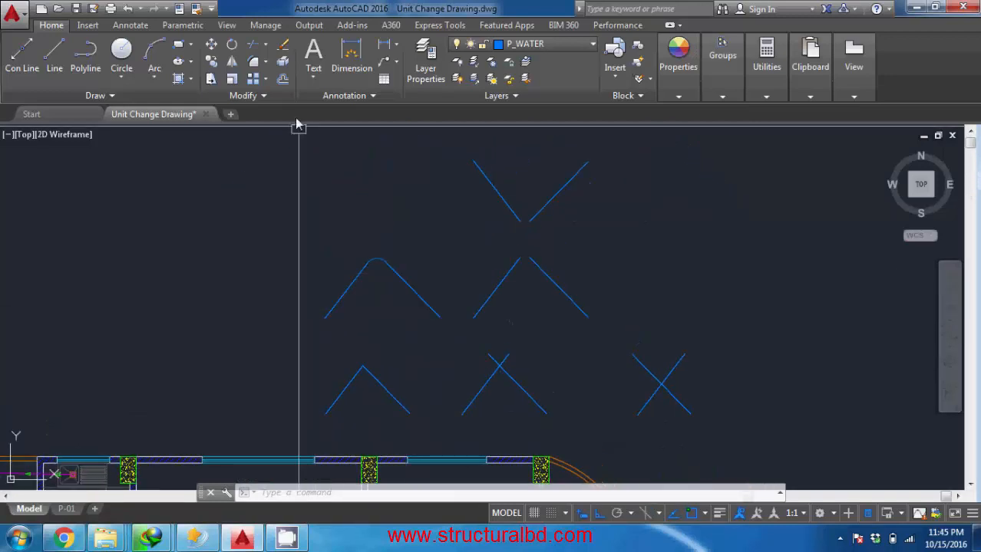
click(266, 63)
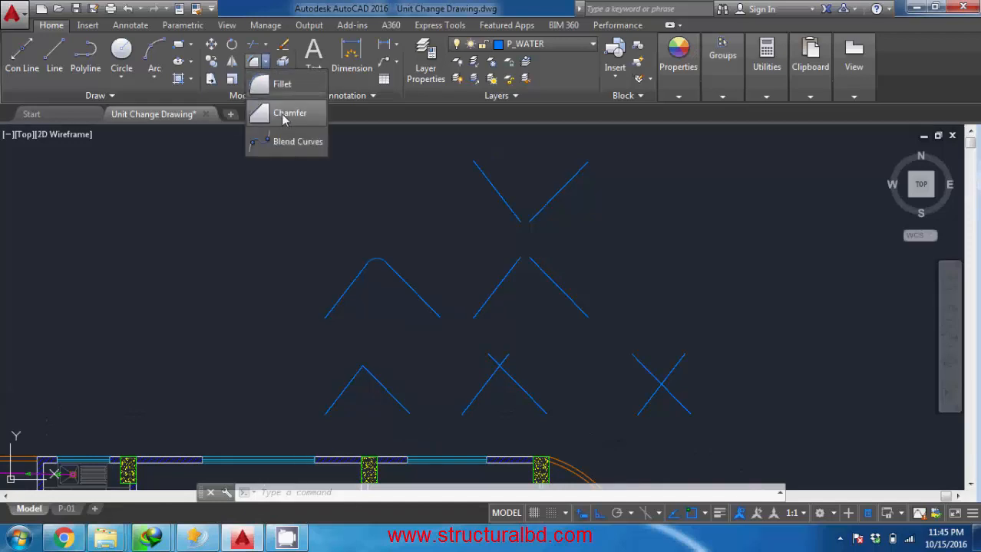
click(285, 114)
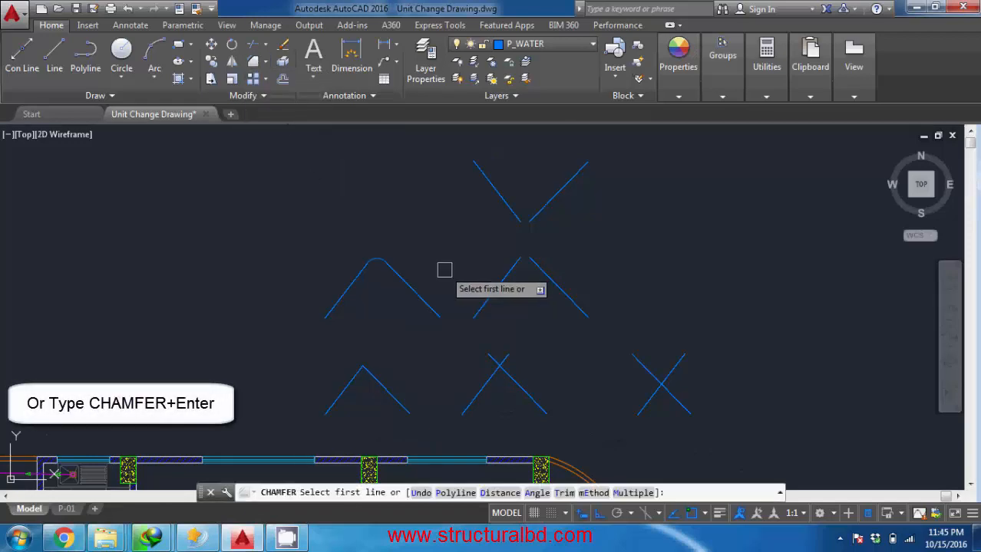
middle_drag(444, 280, 452, 196)
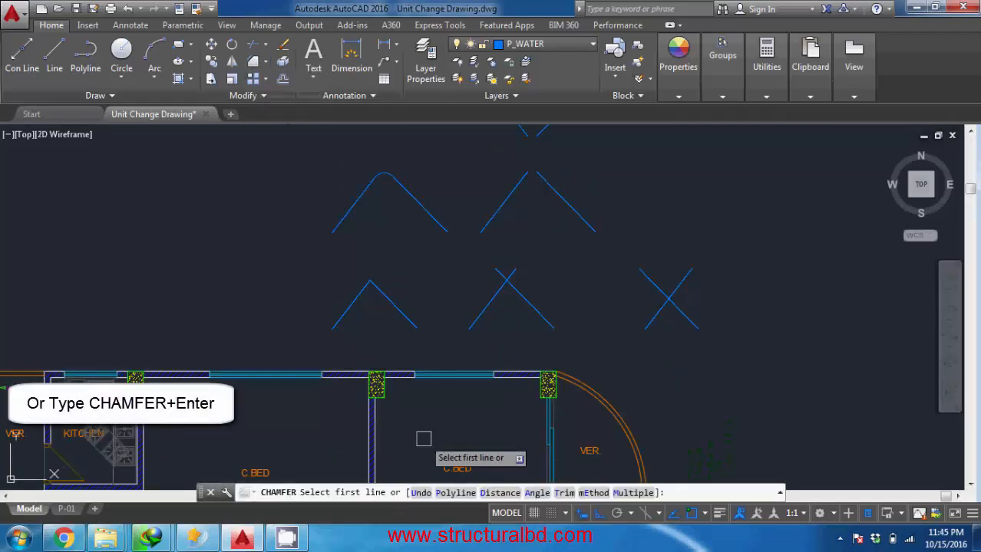
scroll(503, 298, up, 2)
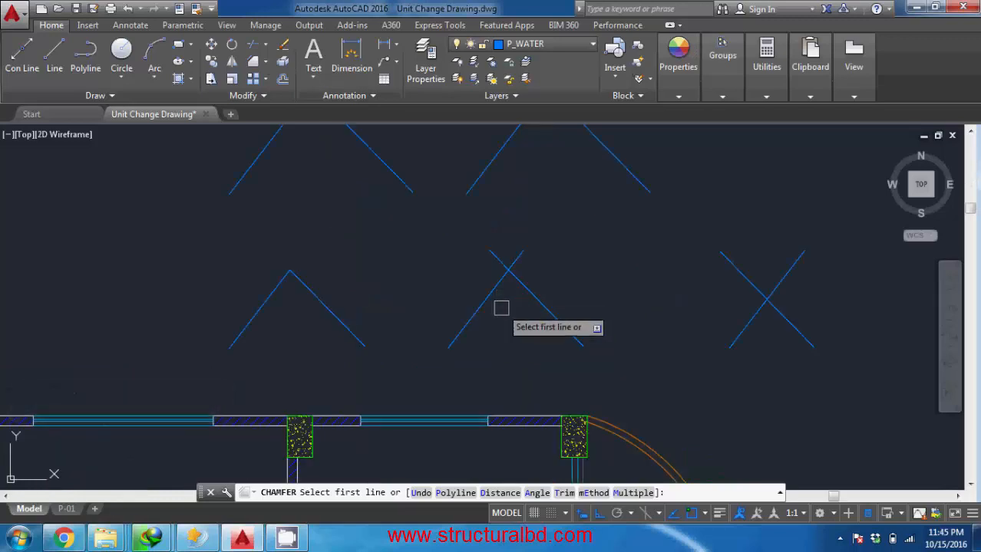
middle_drag(501, 324, 499, 337)
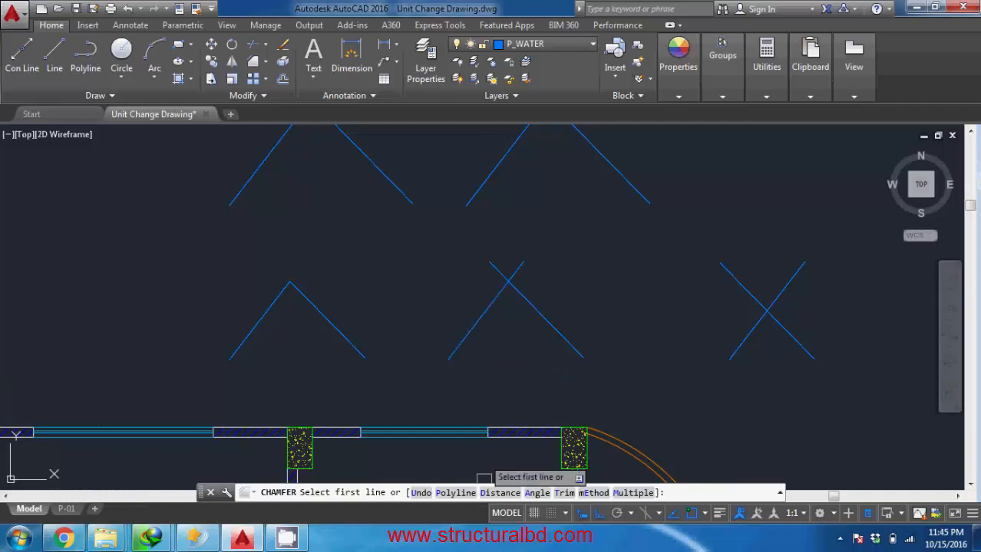
click(491, 493)
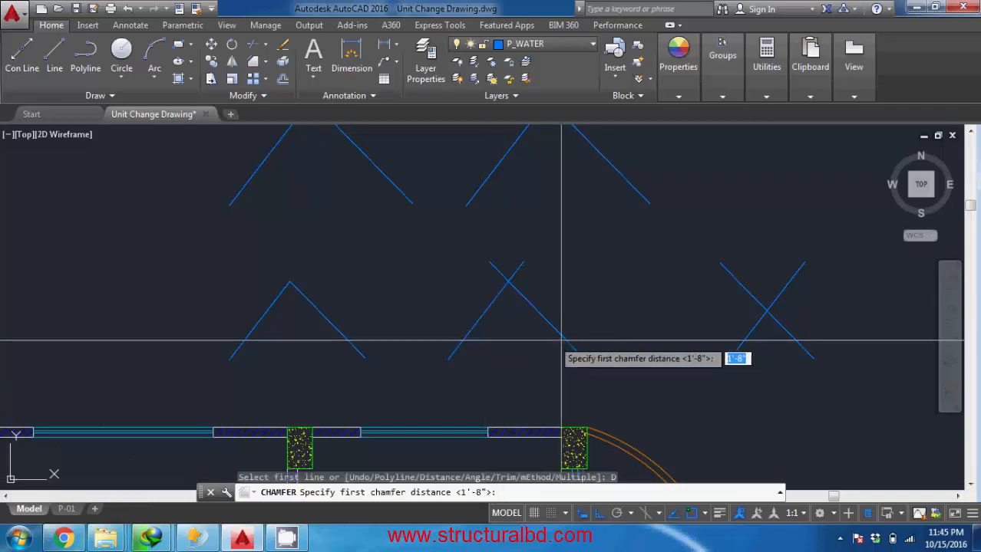
scroll(568, 307, up, 4)
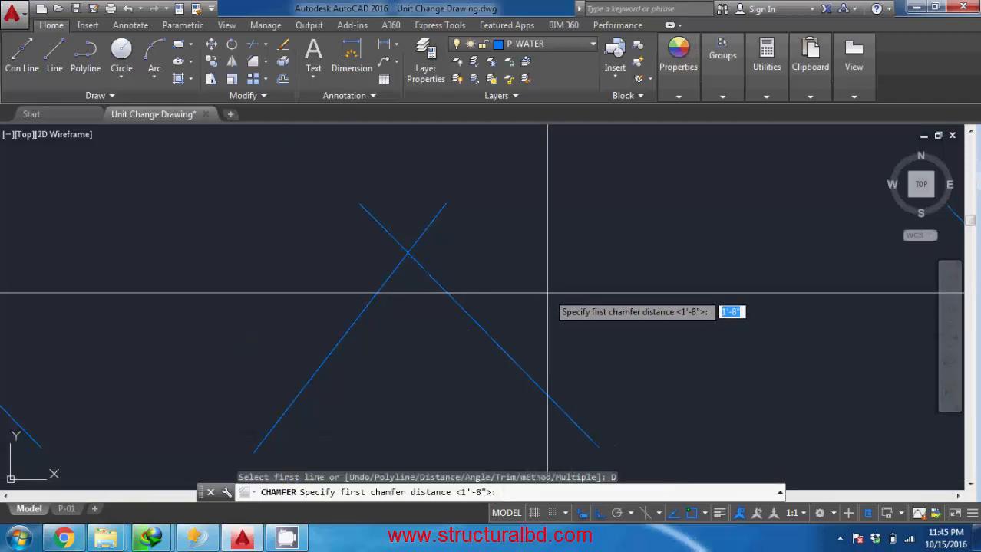
click(598, 292)
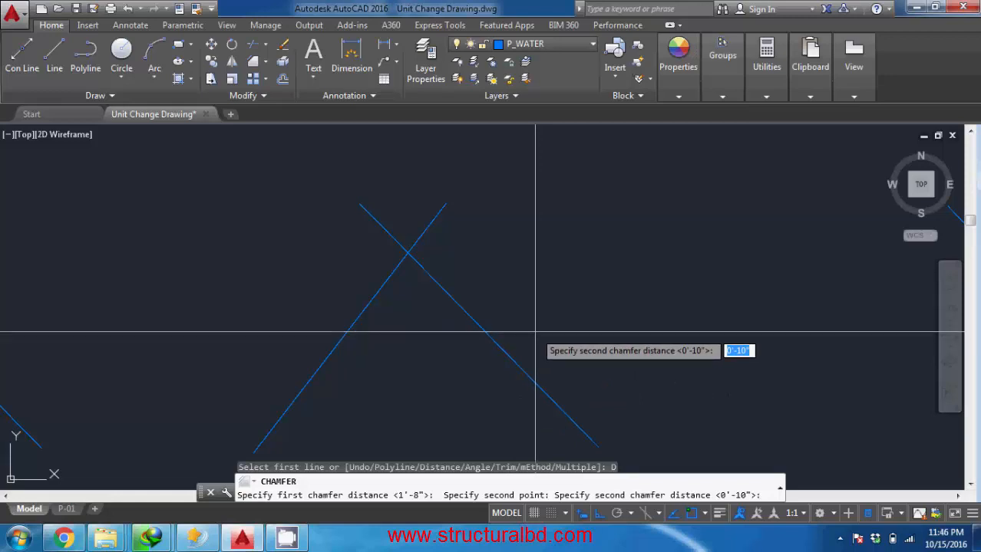
key(Return)
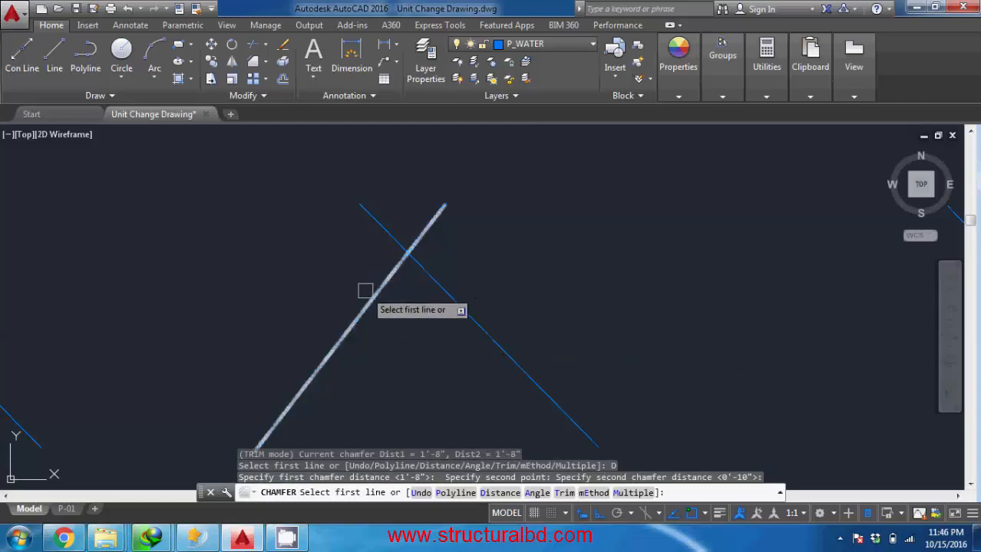
click(448, 294)
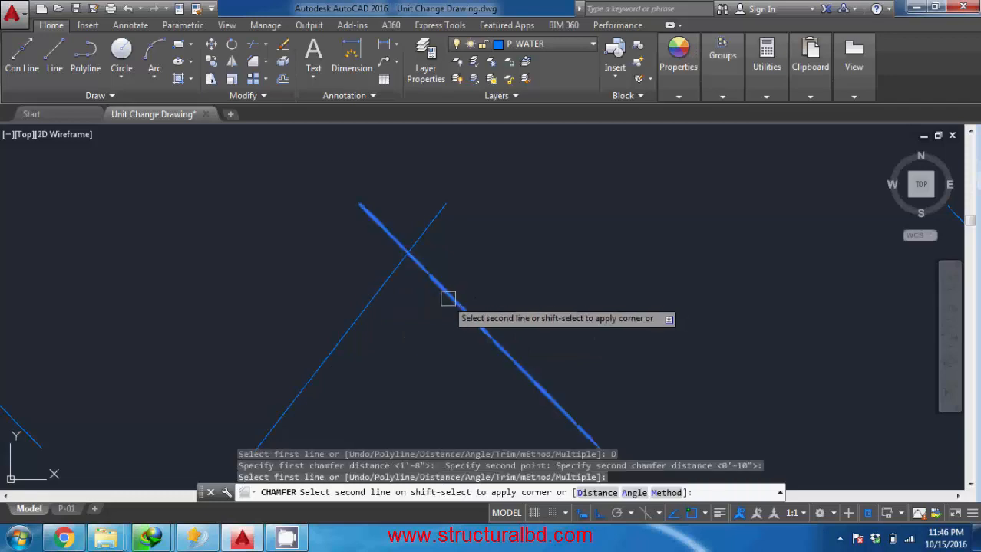
click(376, 291)
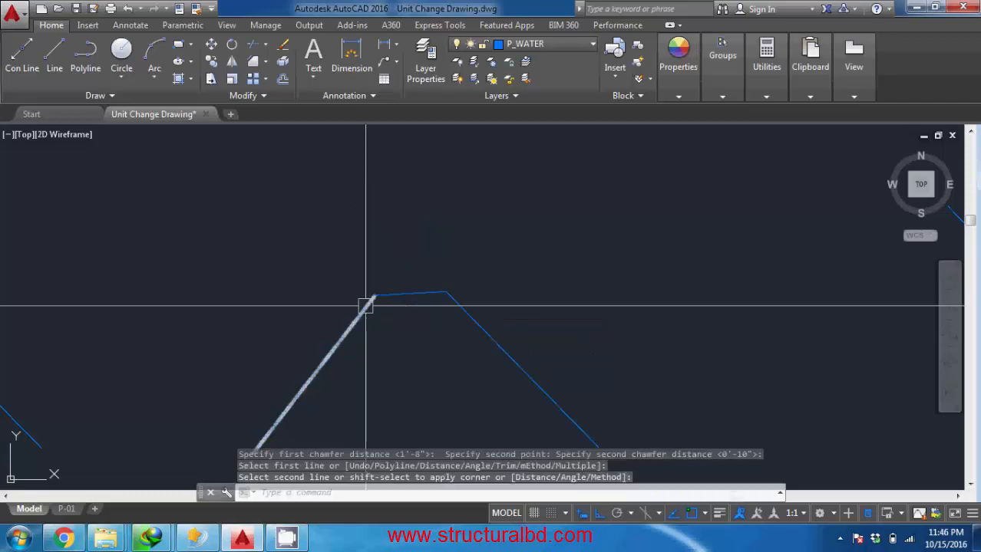
scroll(436, 357, down, 5)
scroll(441, 306, up, 5)
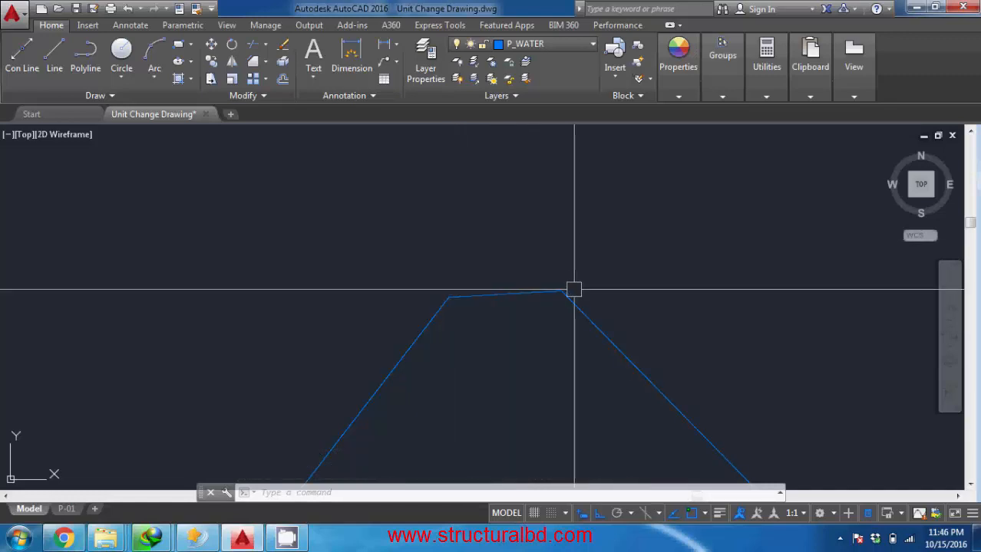
scroll(467, 278, down, 6)
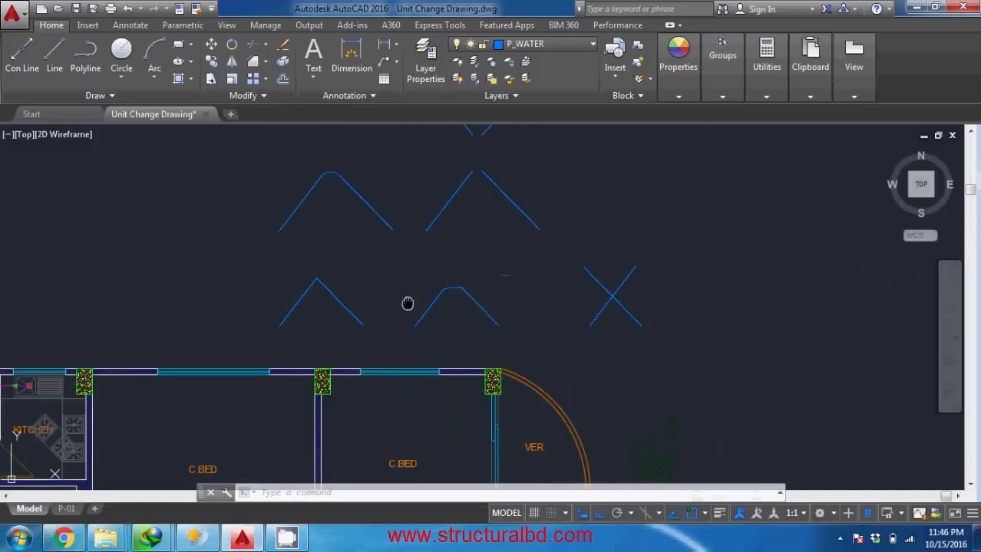
scroll(513, 276, up, 5)
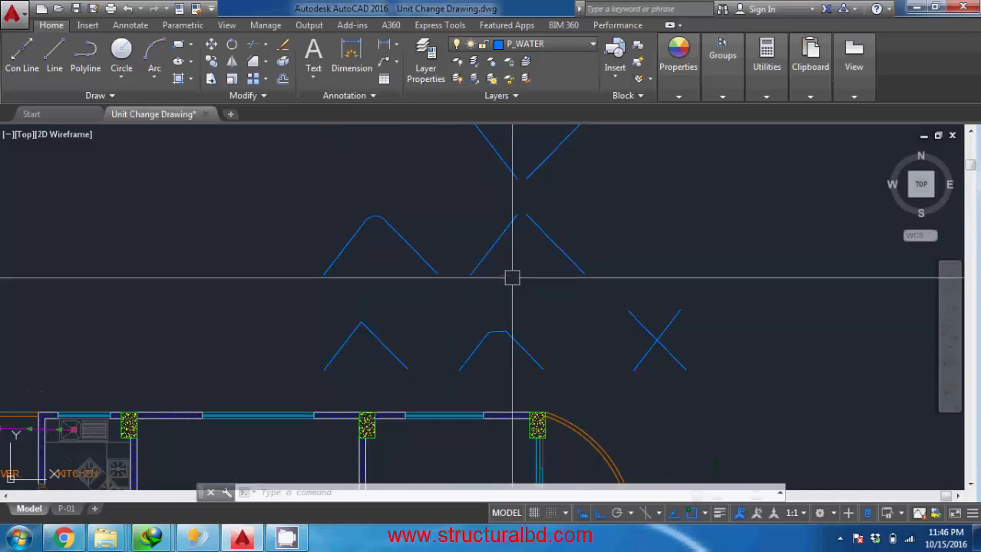
middle_drag(599, 378, 535, 301)
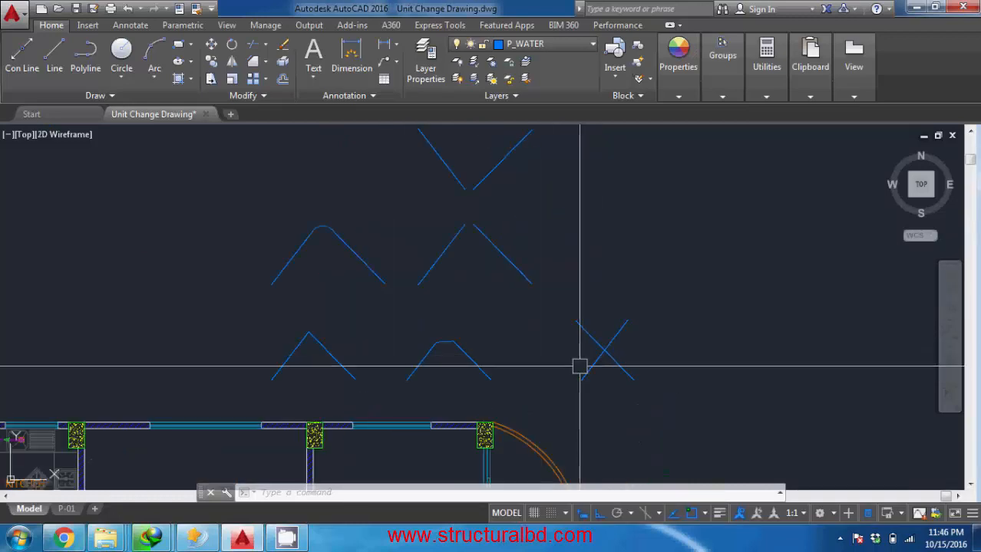
scroll(449, 340, up, 6)
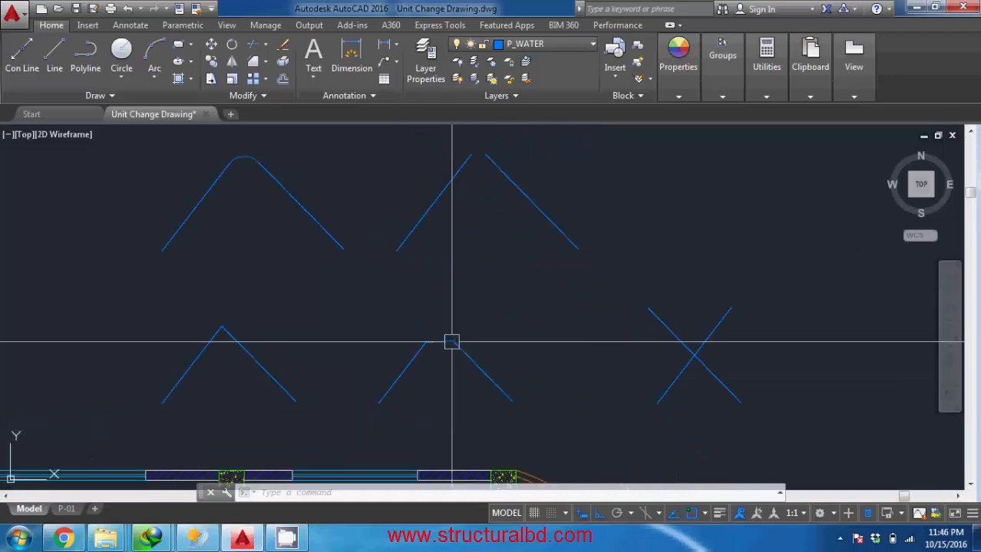
Chamfer the crossing lines at the right of the bottom row with both distances set to 0 to form a sharp corner
scroll(464, 354, down, 2)
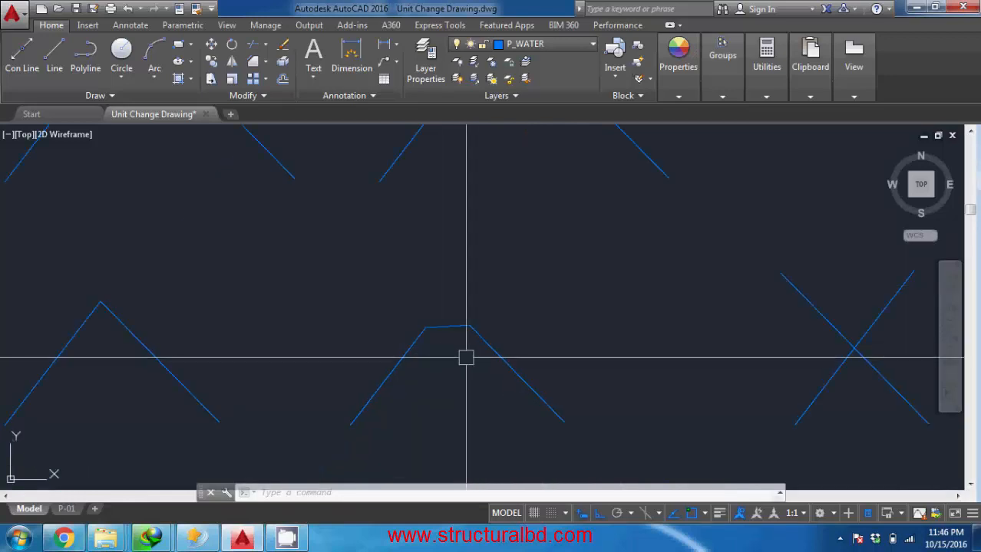
text(cha)
key(Return)
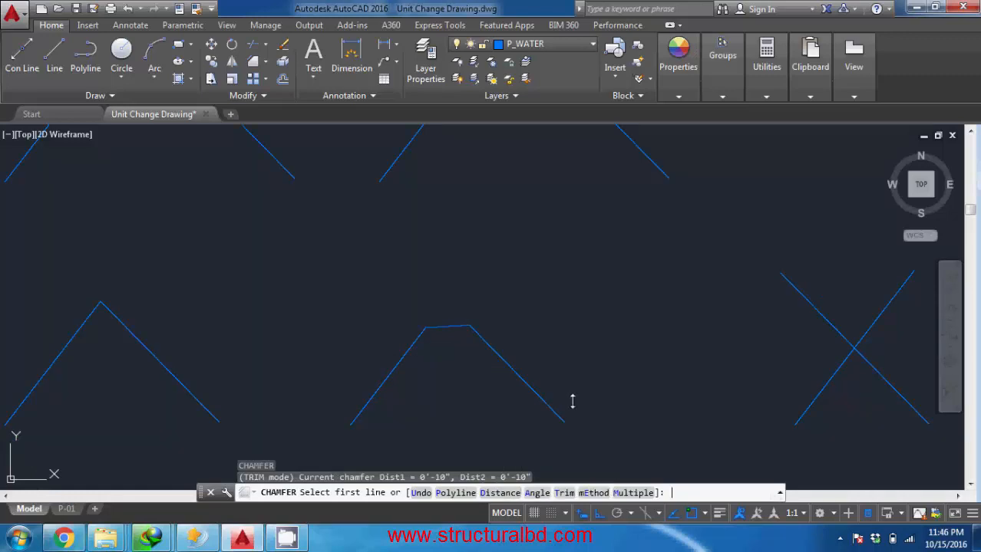
text(d)
key(Return)
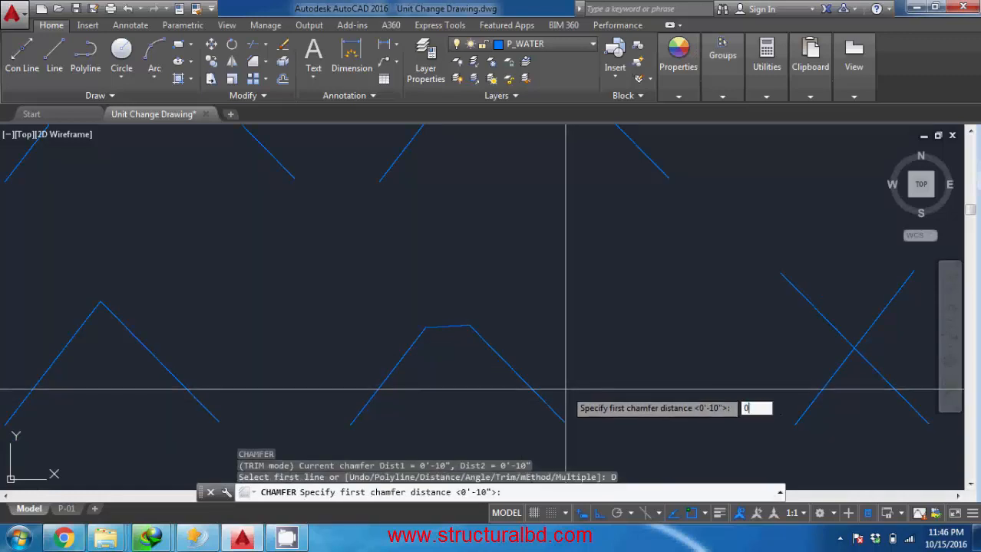
text(0)
key(Return)
key(Return)
middle_drag(630, 342, 513, 344)
click(748, 324)
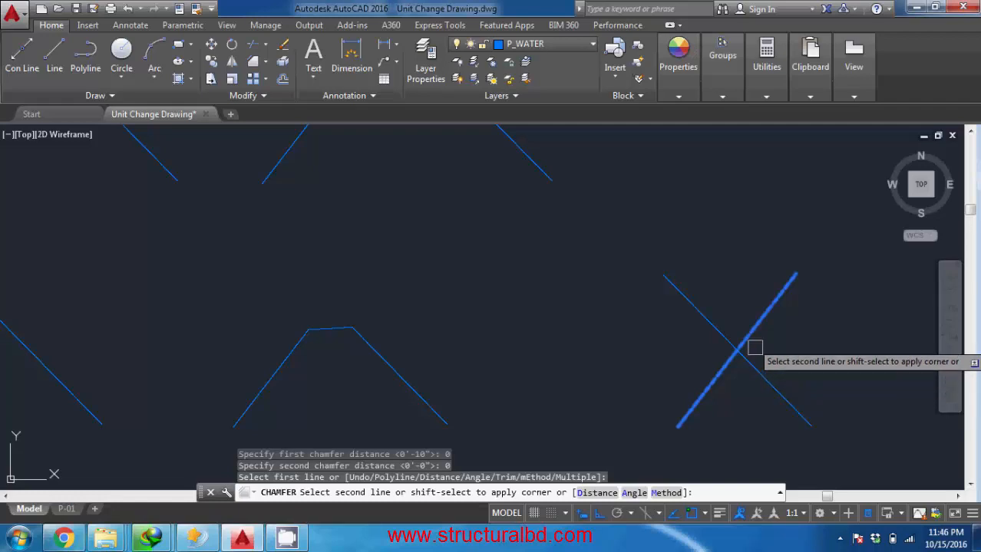
click(774, 388)
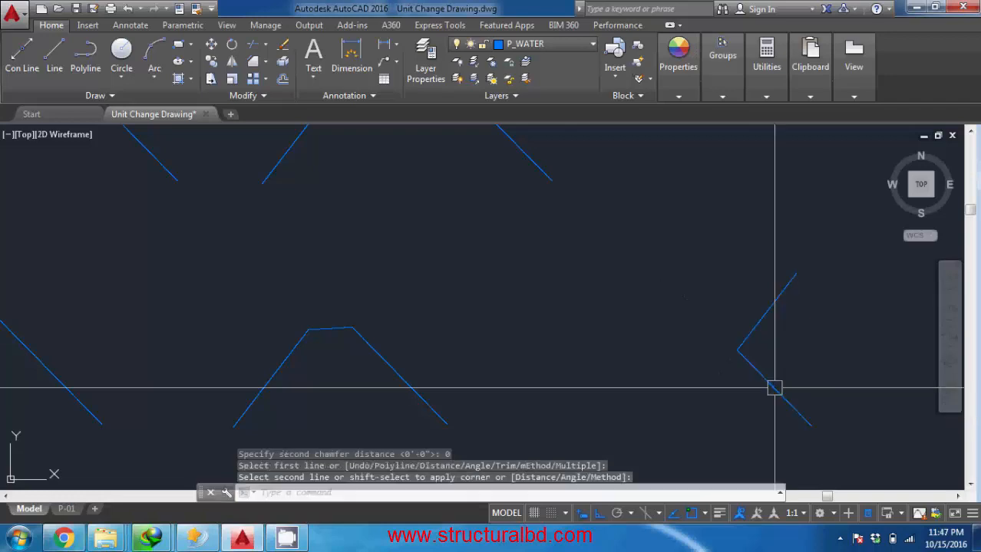
Connect the two open lines of the top V-shaped pair with a tangent Blend Curve, picking the right line first
scroll(744, 333, up, 4)
scroll(725, 336, down, 5)
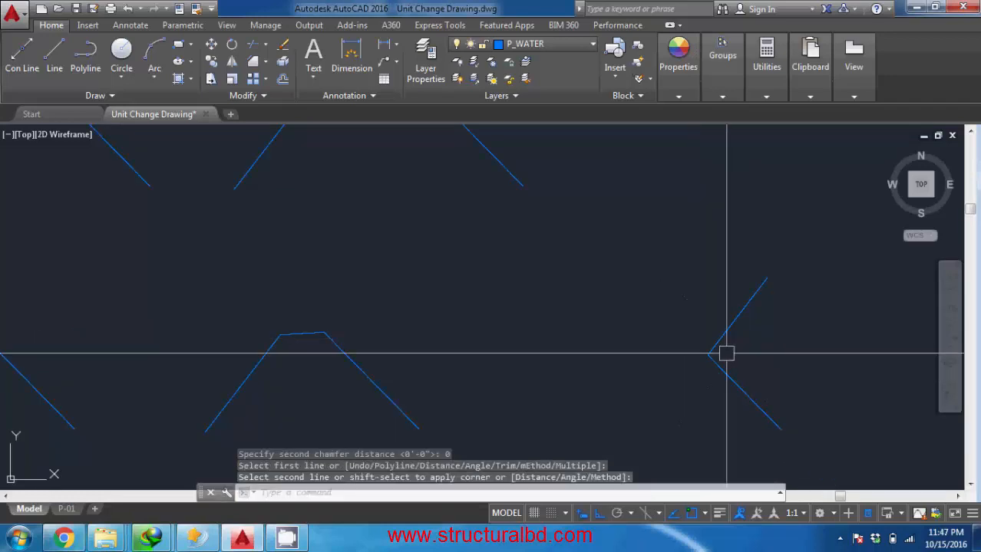
middle_drag(652, 353, 672, 349)
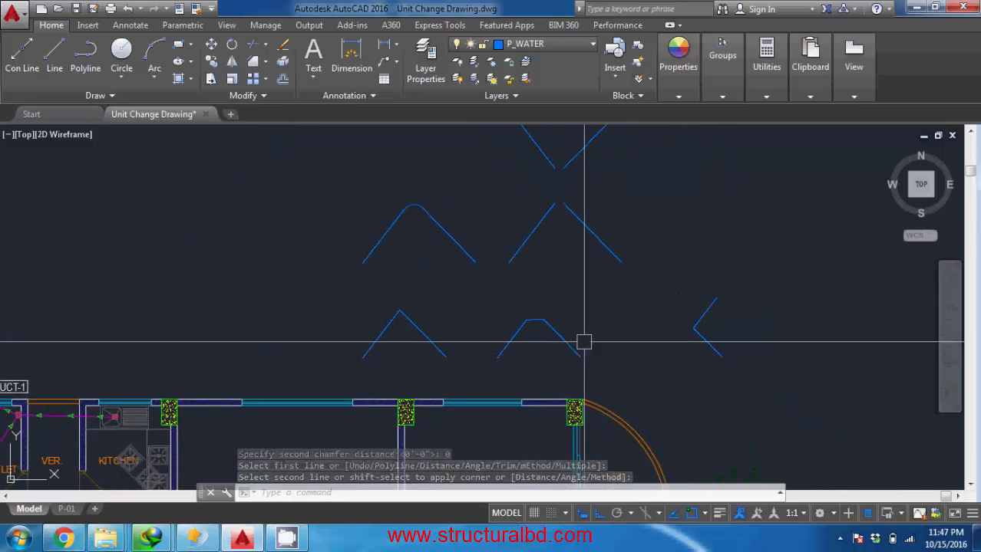
middle_drag(592, 312, 608, 366)
middle_drag(490, 305, 501, 307)
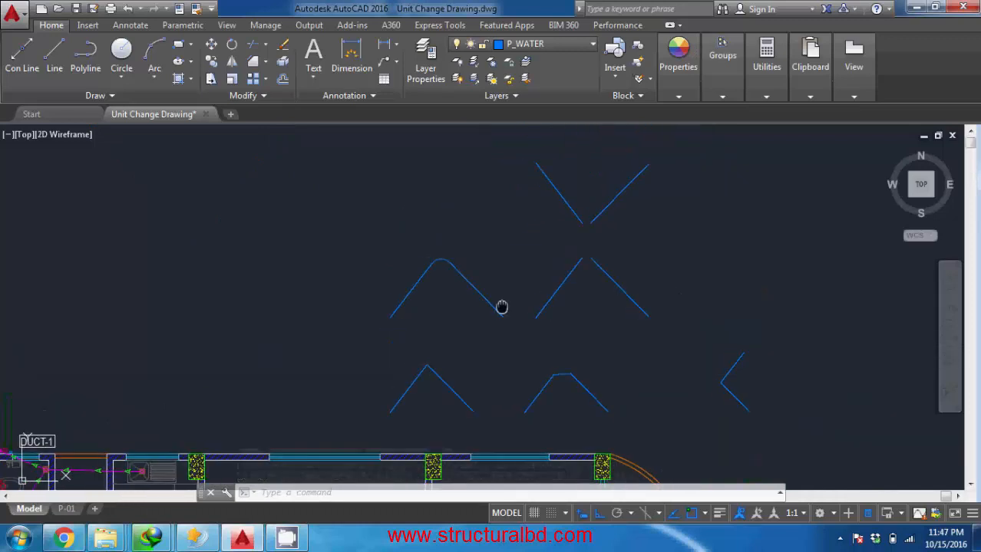
click(266, 63)
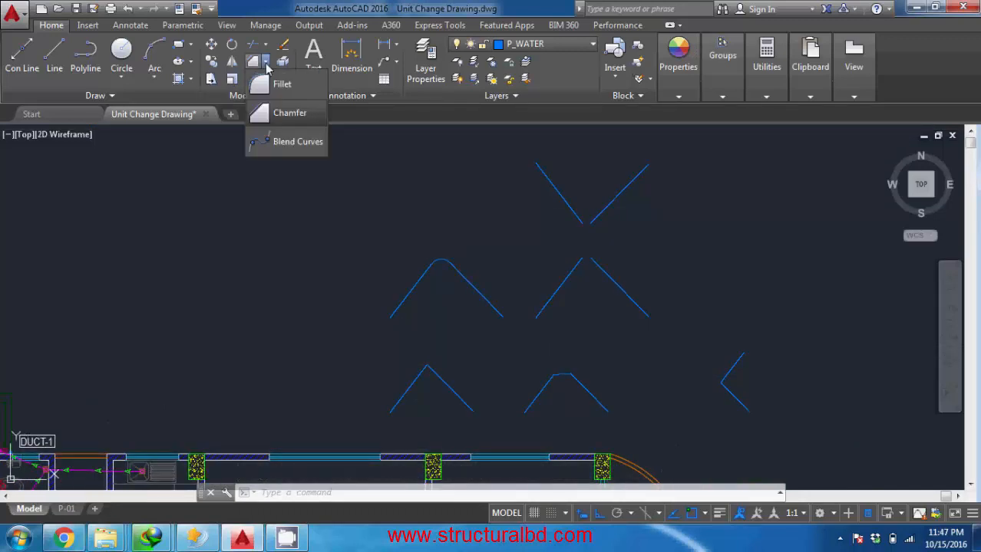
click(297, 142)
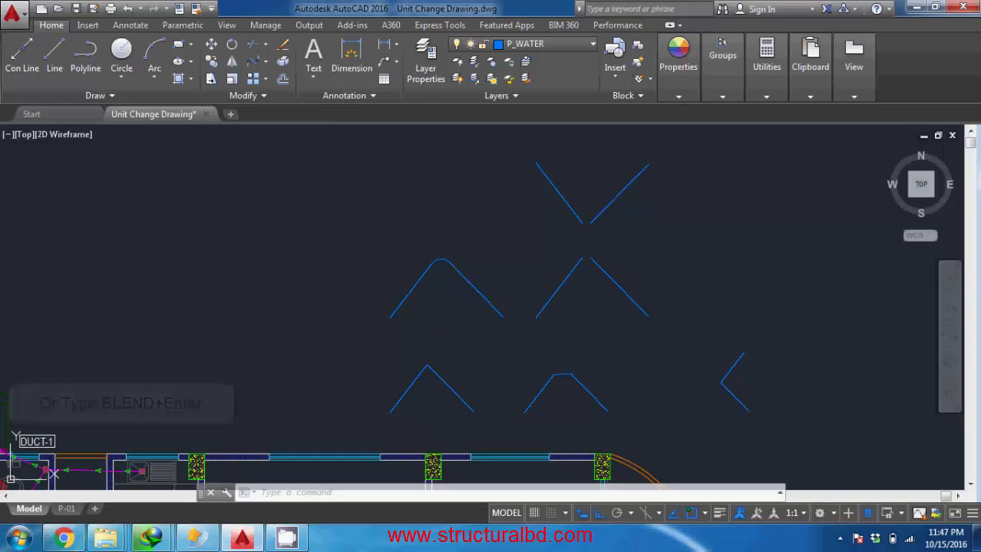
click(607, 211)
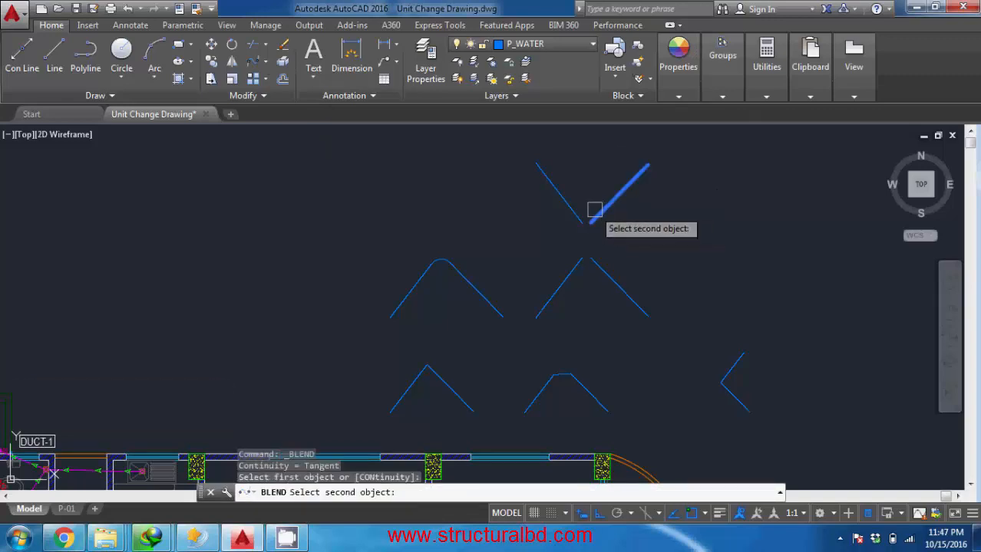
click(569, 207)
Select the blend spline and stretch its lower-right control vertex slightly downward, then deselect it
scroll(568, 207, up, 8)
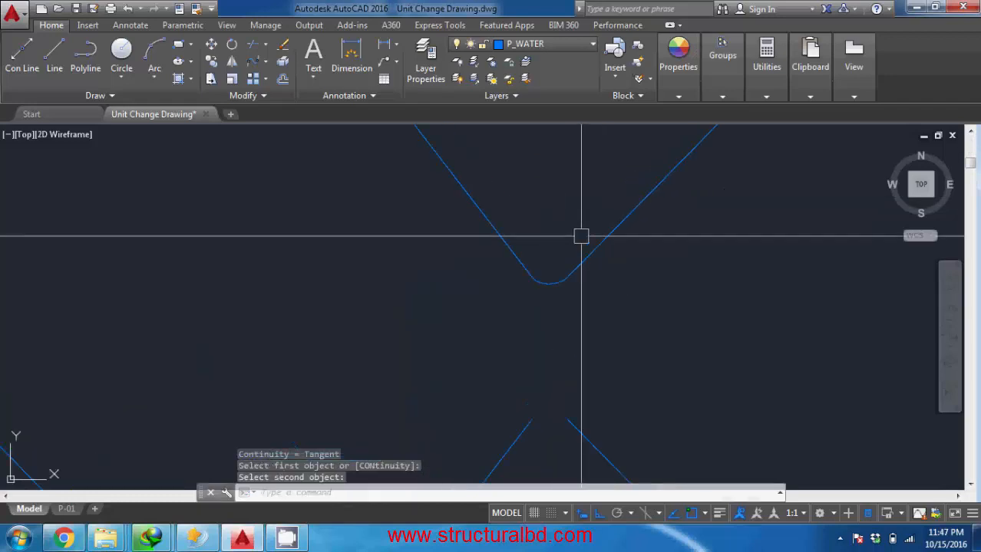
click(519, 339)
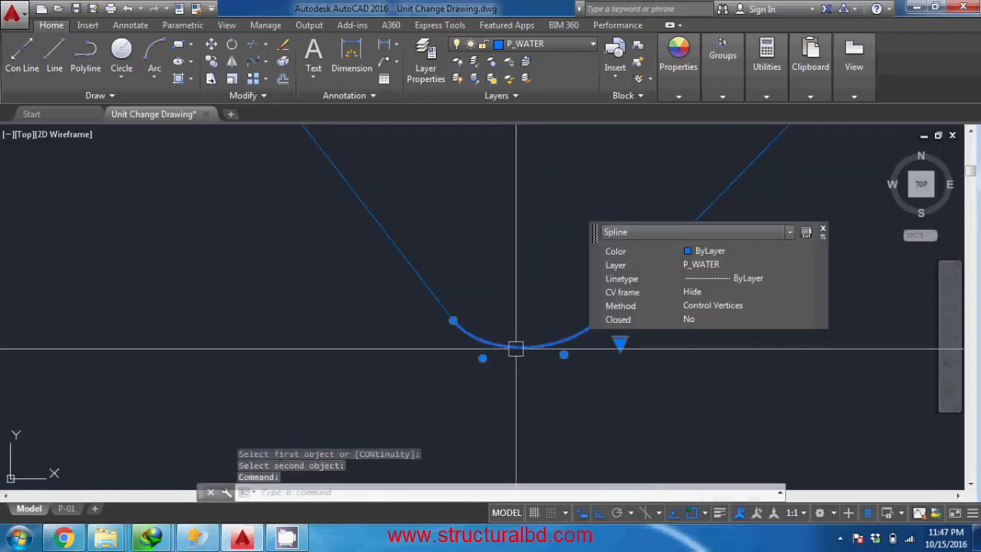
scroll(514, 346, up, 2)
scroll(552, 324, down, 2)
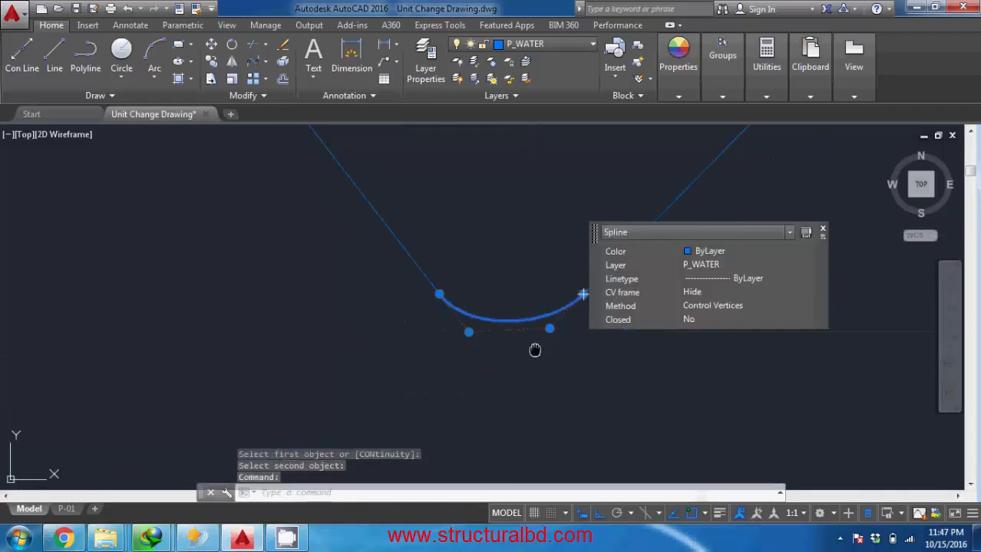
scroll(503, 345, up, 4)
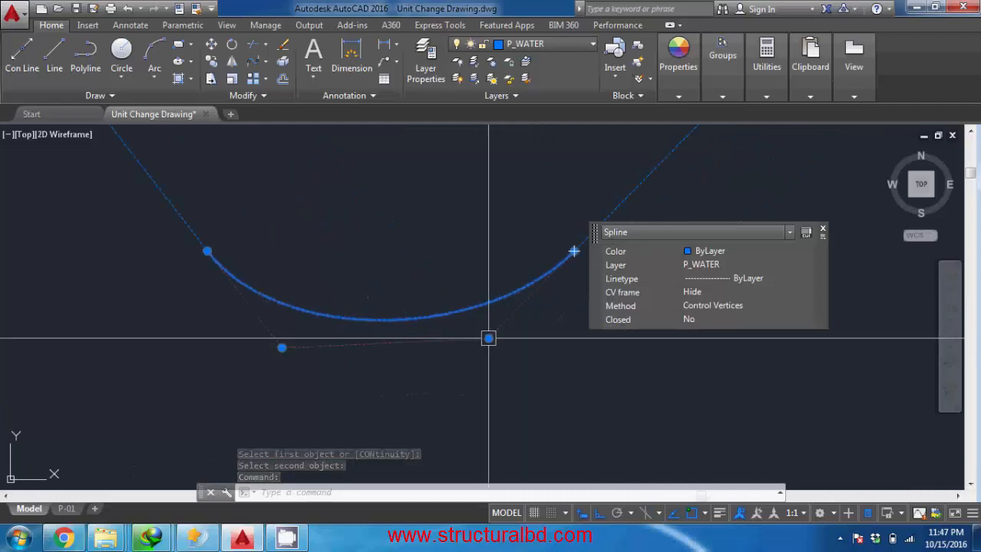
click(489, 339)
key(Escape)
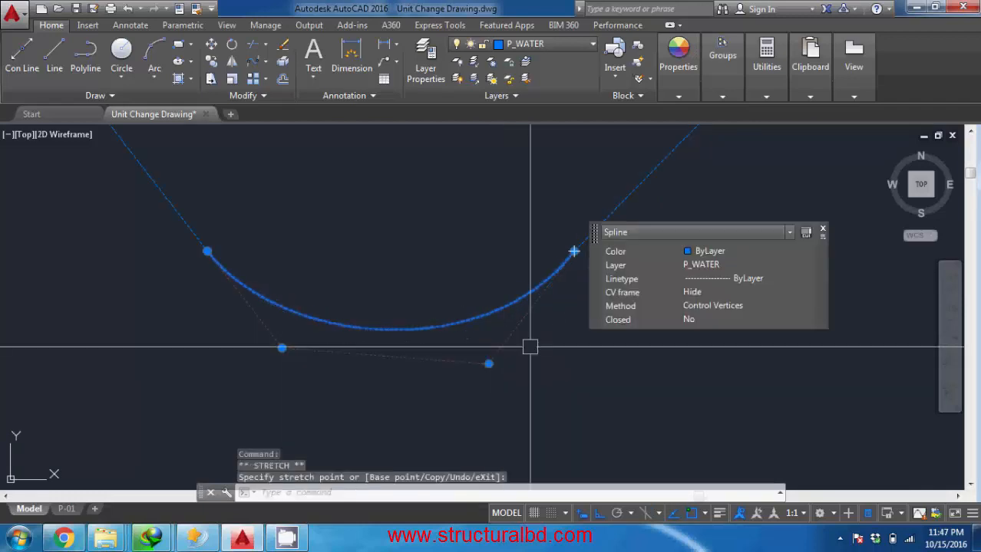
key(Escape)
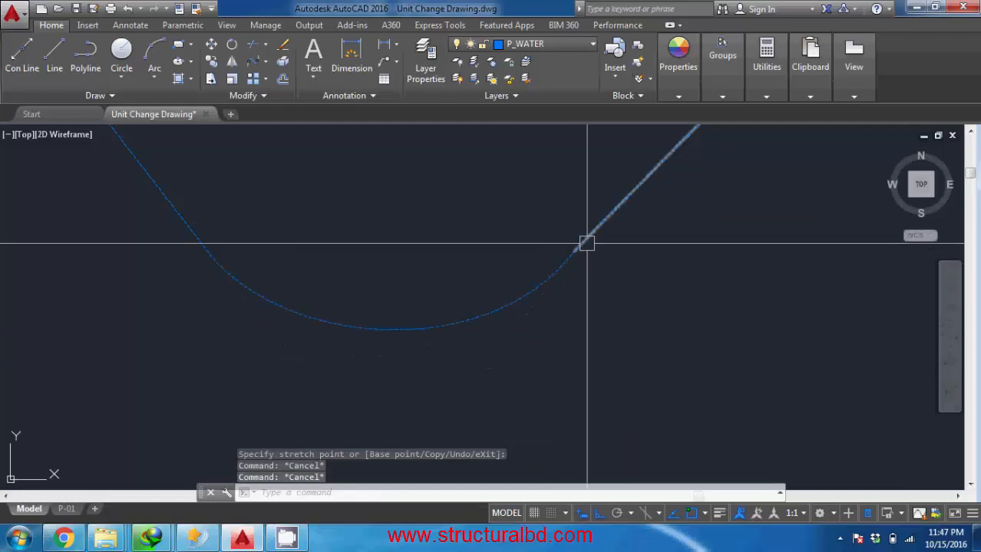
Examine the reshaped blend curve where it meets both lines, and compare it with the other line pairs above the floor plan
middle_drag(332, 286, 563, 317)
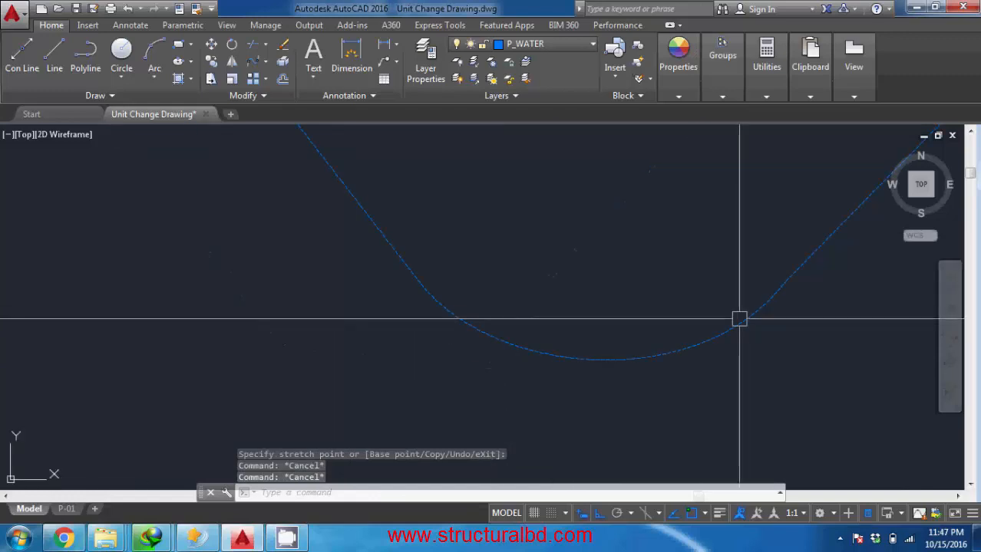
middle_drag(740, 318, 636, 323)
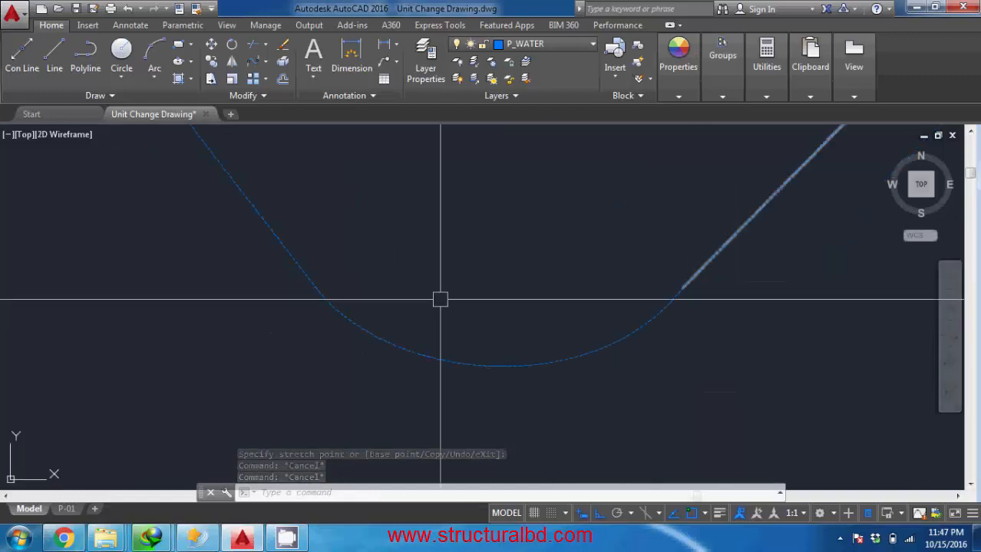
scroll(563, 259, down, 5)
scroll(562, 259, down, 4)
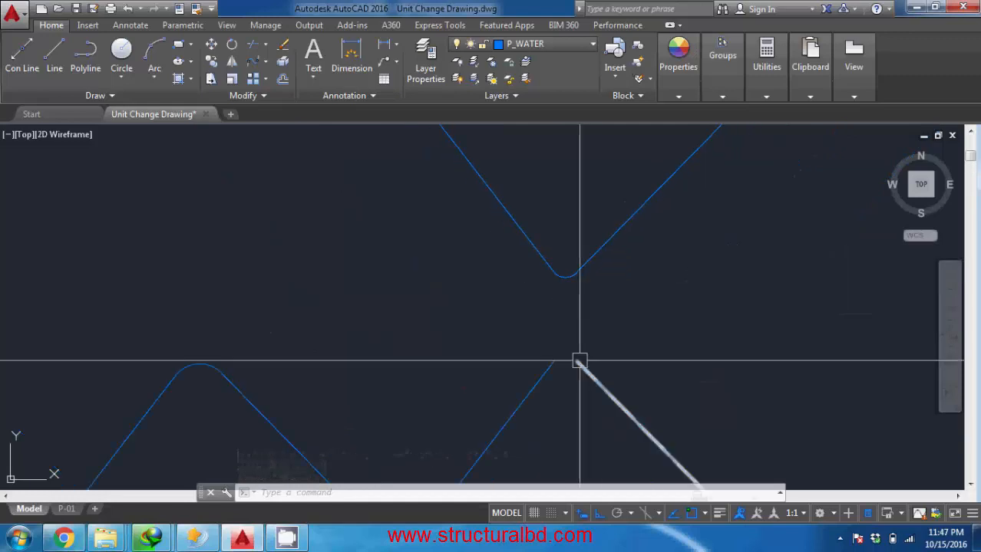
middle_drag(578, 363, 581, 294)
scroll(581, 293, down, 2)
scroll(570, 299, down, 3)
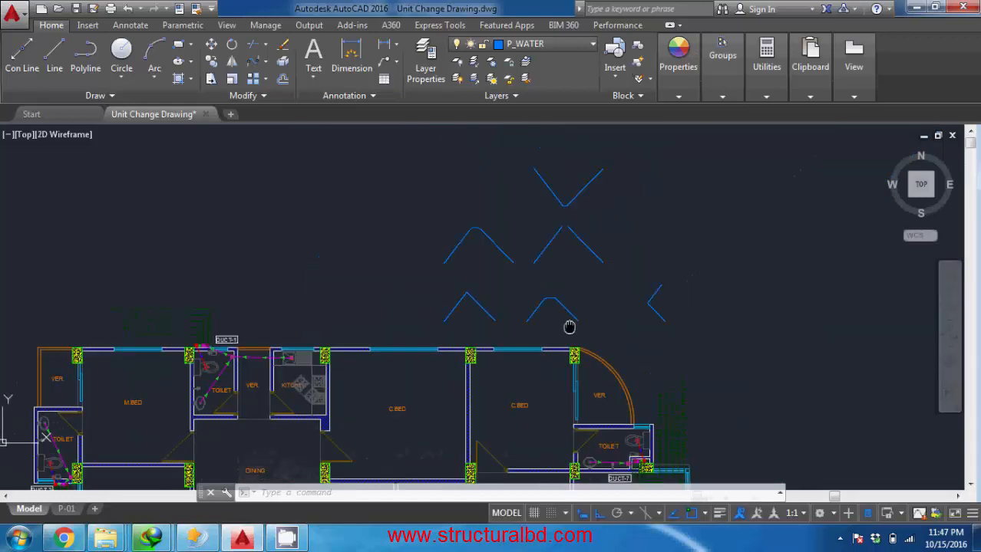
middle_drag(564, 292, 506, 302)
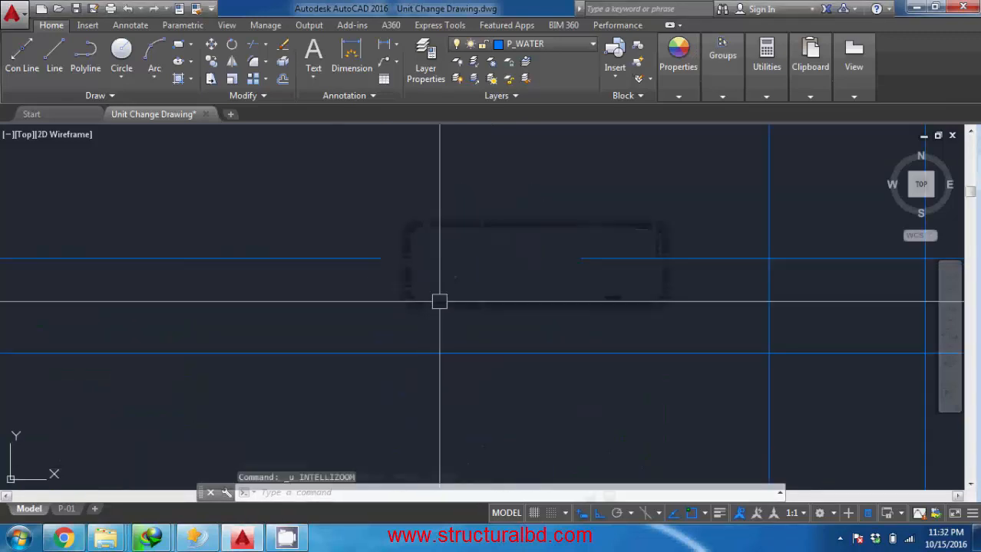
Undo the existing break in the upper horizontal line and Break it again between two points left of the vertical lines
key(ctrl+z)
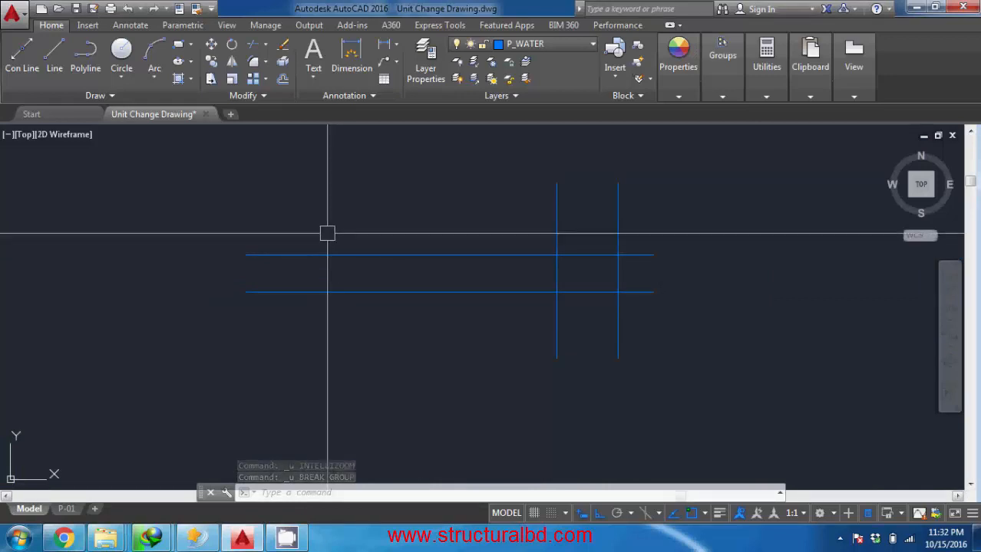
click(260, 97)
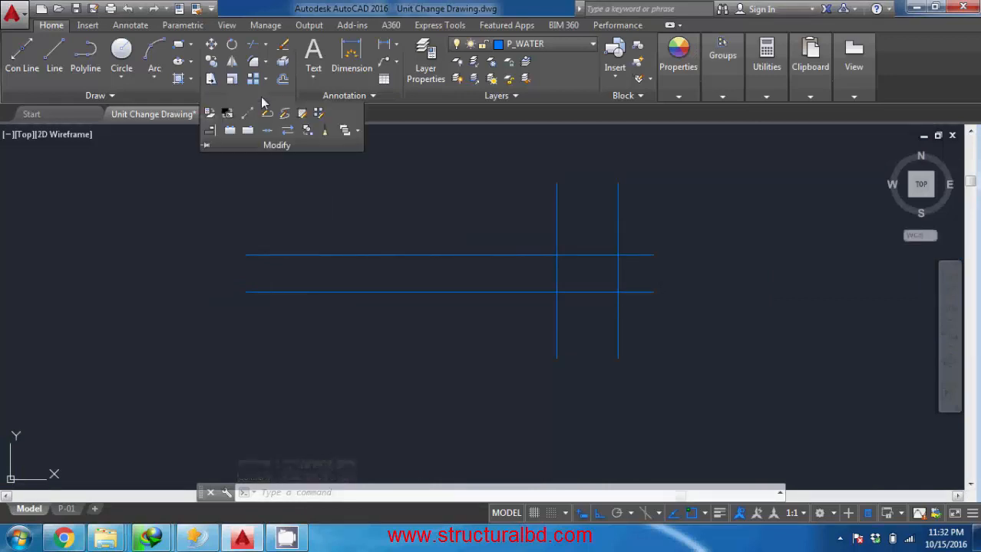
click(232, 131)
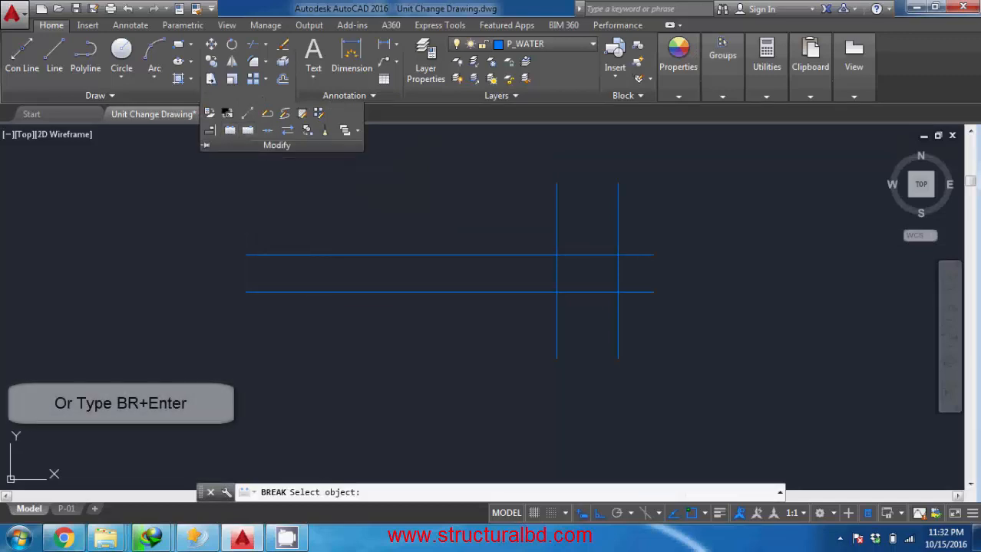
click(354, 251)
scroll(368, 257, up, 4)
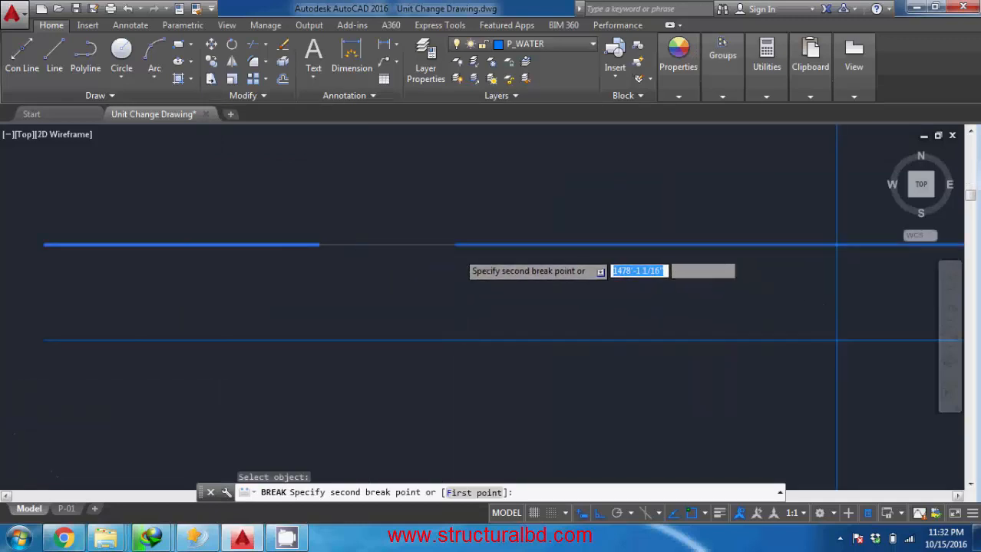
scroll(456, 248, up, 4)
scroll(495, 252, down, 2)
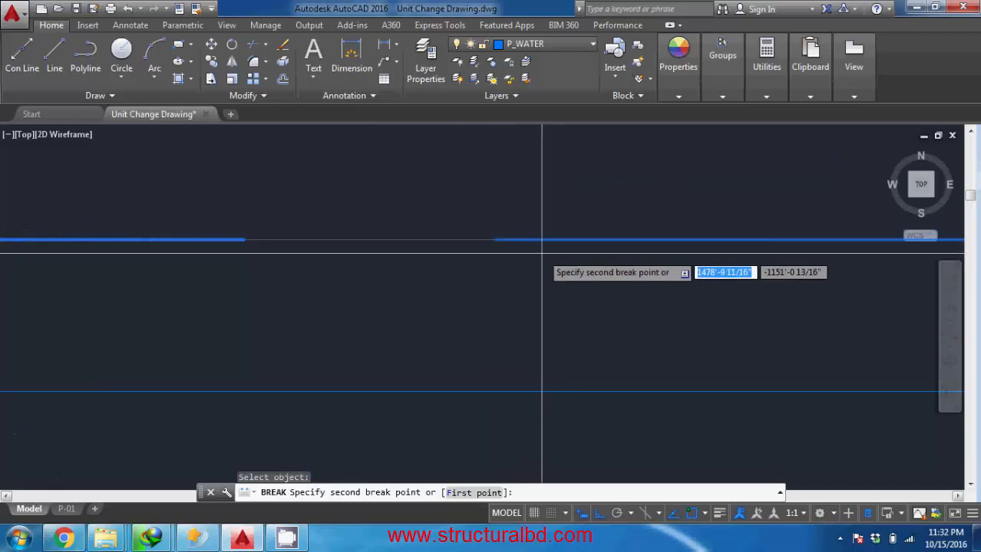
scroll(542, 252, down, 2)
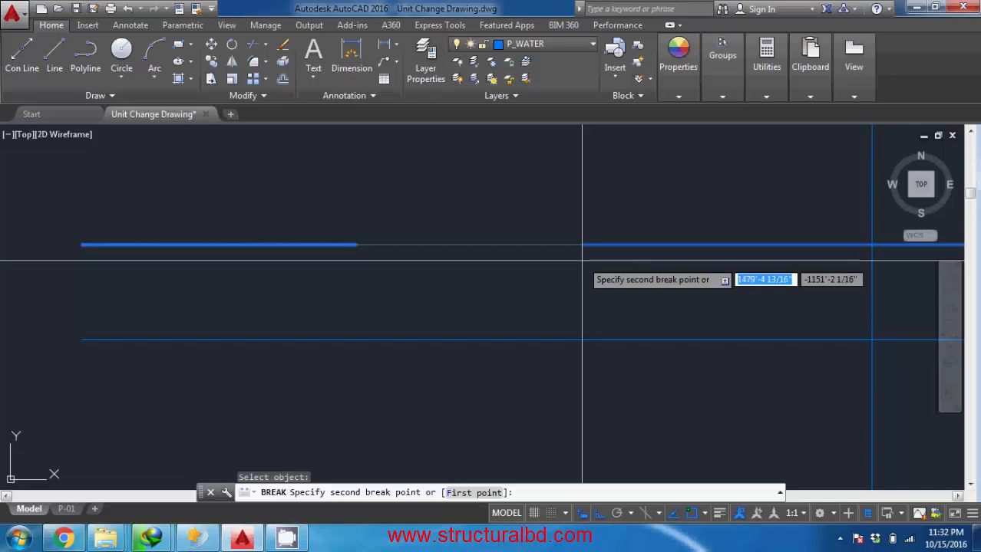
click(582, 261)
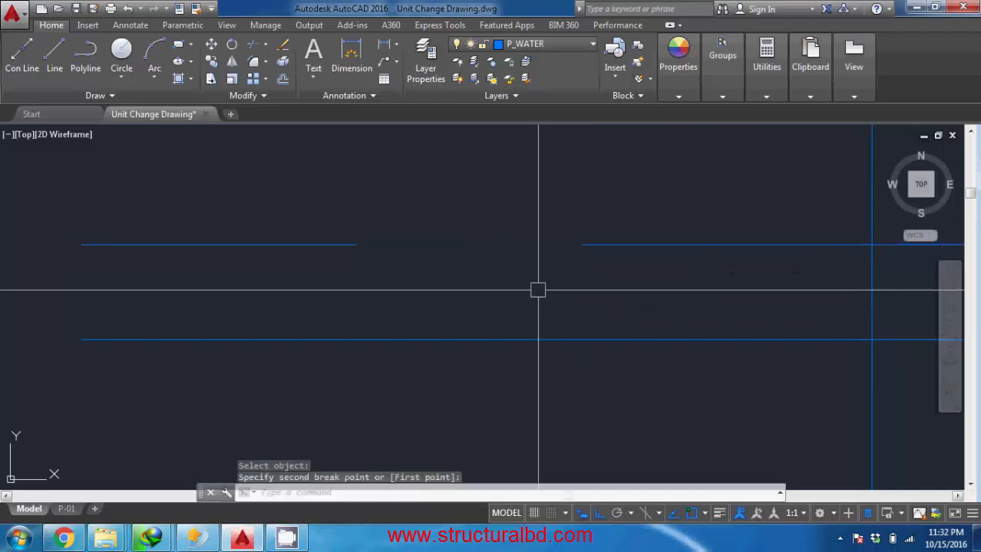
Break the lower horizontal line between its intersections with the two vertical lines, using the First point option
scroll(472, 286, down, 4)
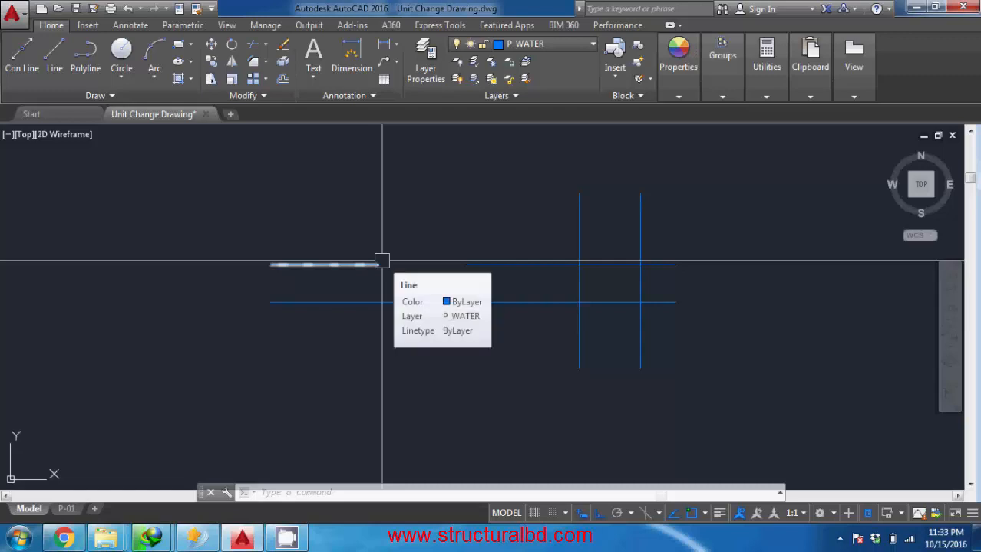
text(BR)
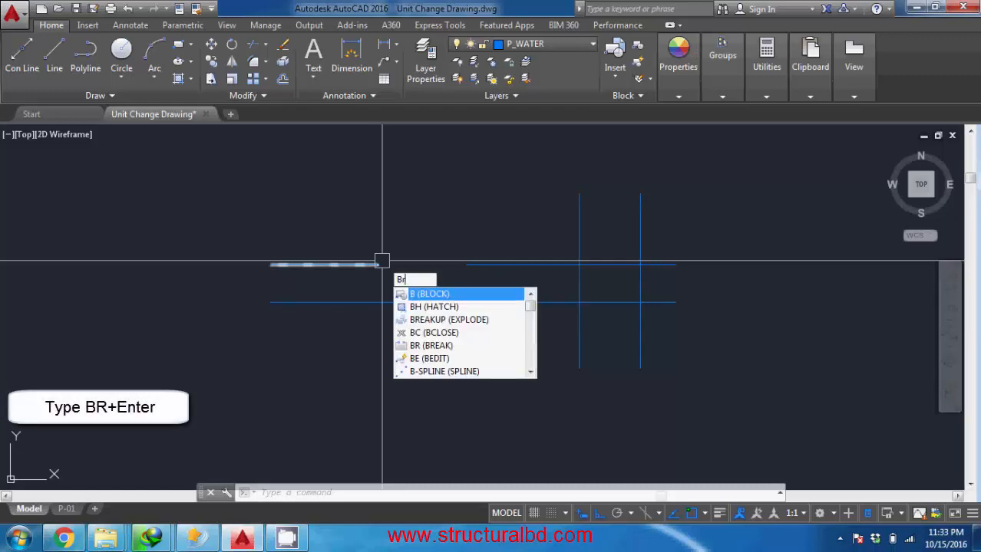
key(Return)
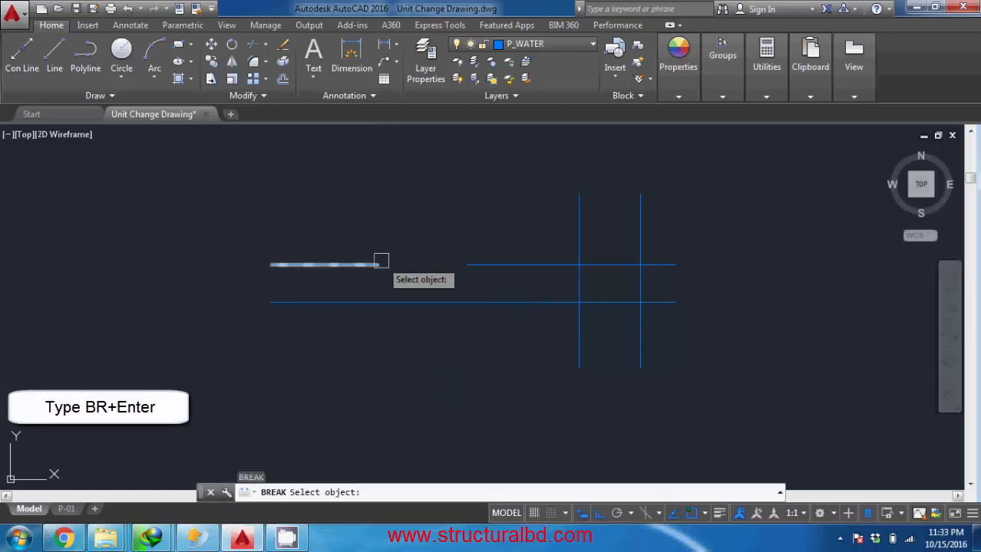
click(432, 303)
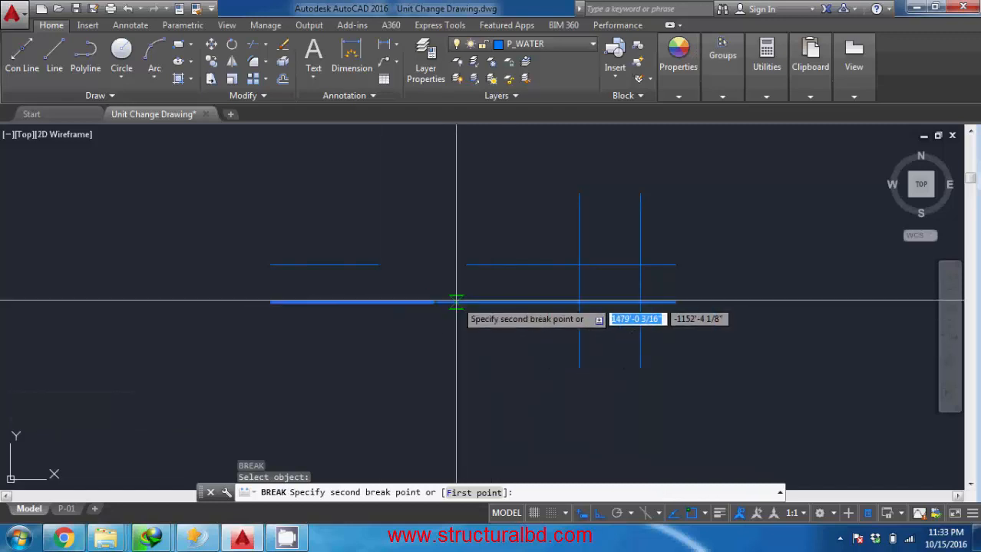
click(457, 493)
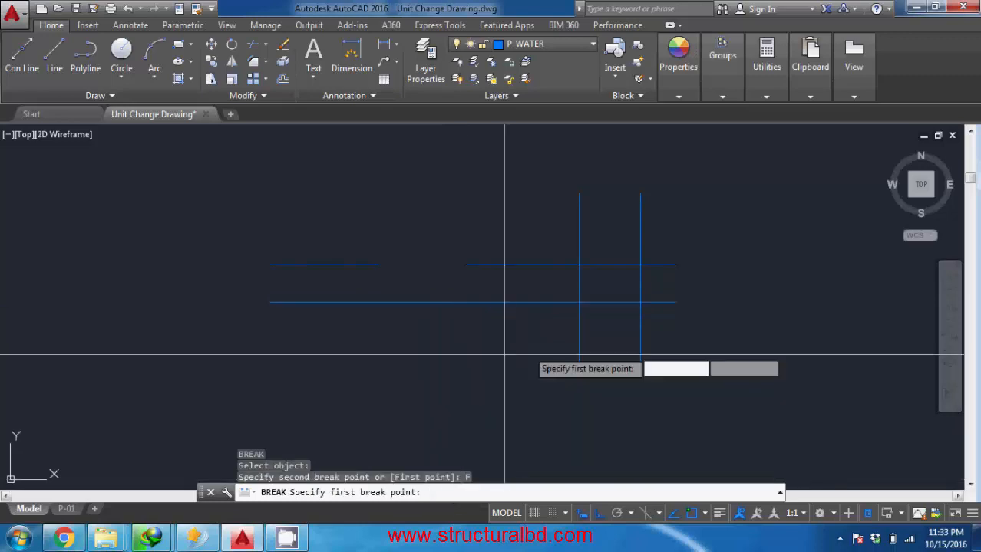
scroll(599, 335, up, 4)
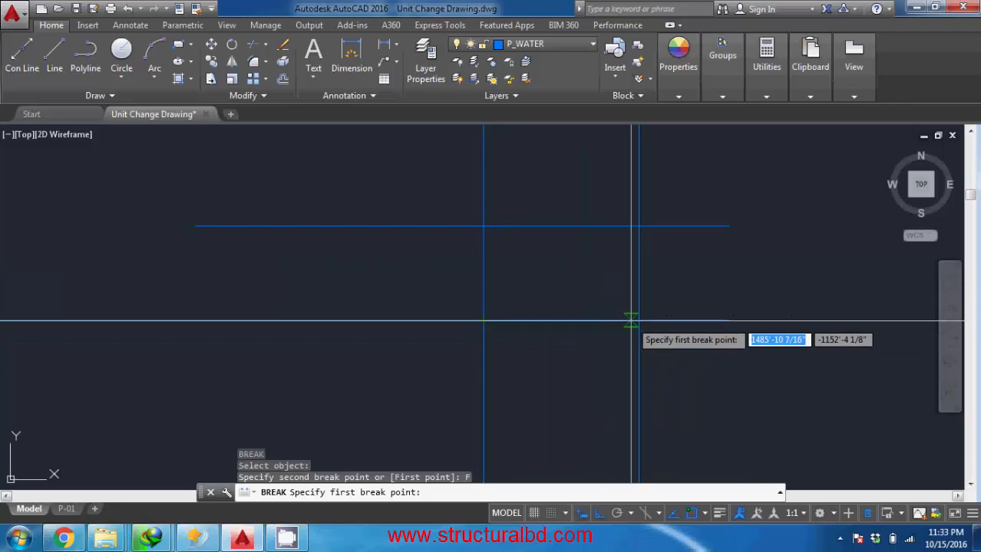
click(483, 322)
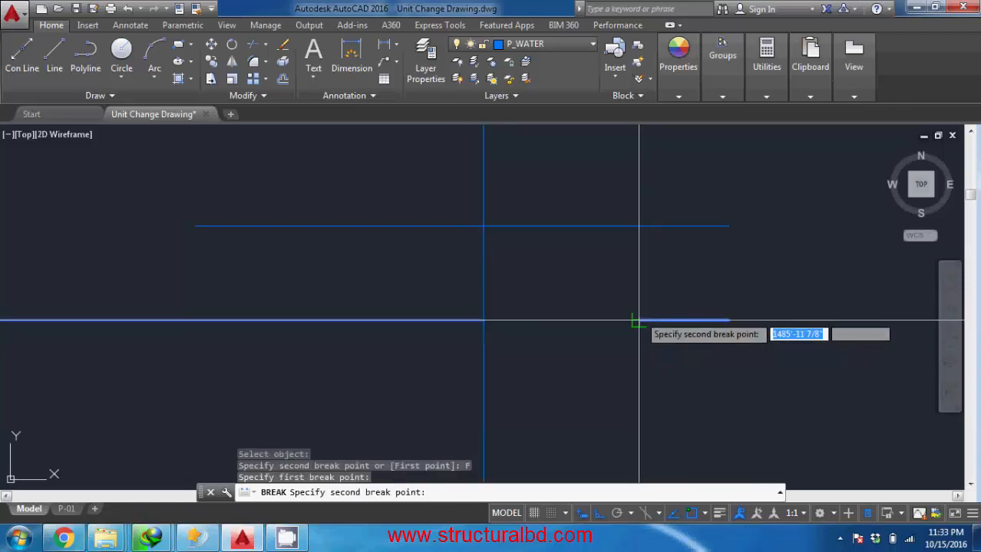
click(638, 322)
Examine the gaps in the upper and lower horizontal lines and where the lower line's ends meet the vertical lines
scroll(564, 316, down, 4)
middle_drag(477, 342, 480, 331)
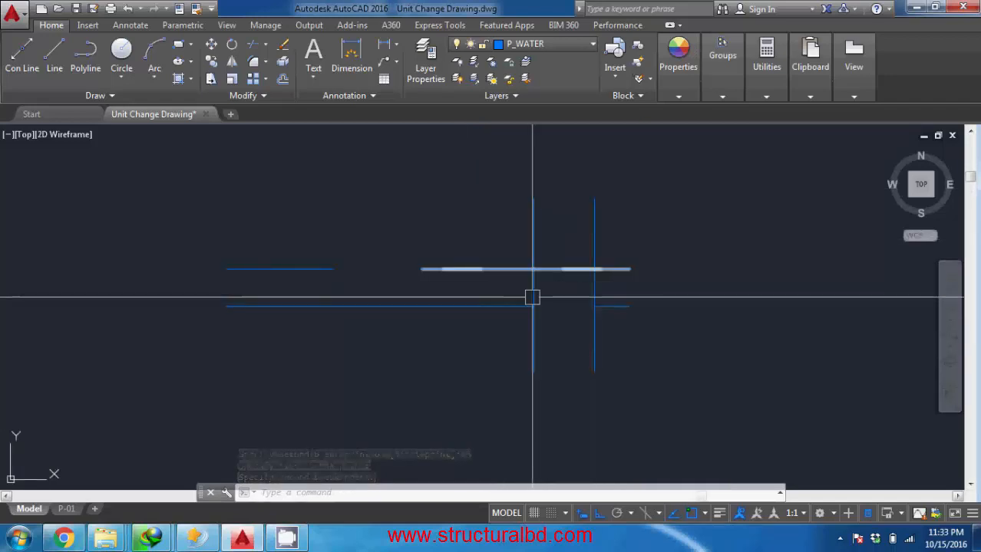
mouse_move(510, 326)
middle_down()
mouse_move(540, 317)
mouse_move(545, 329)
middle_up()
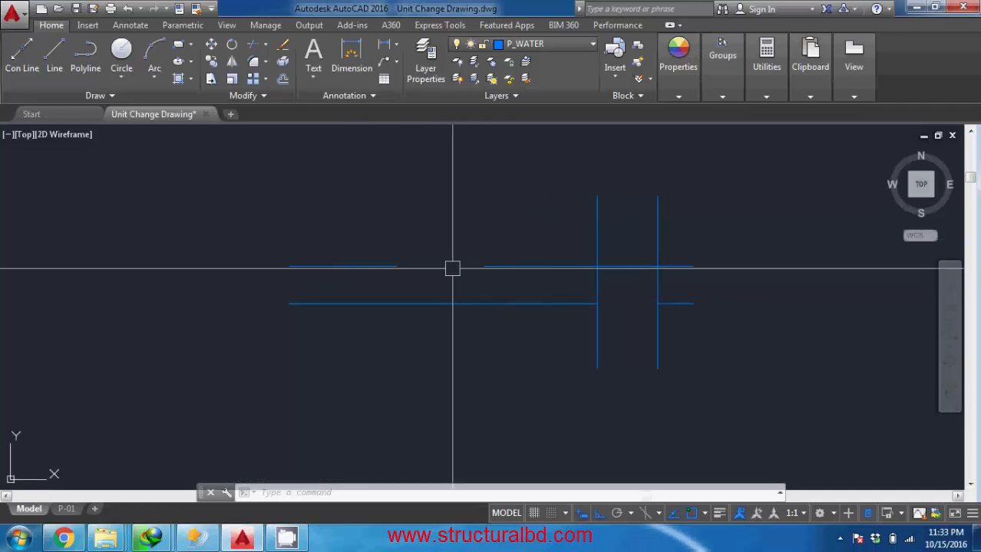
scroll(399, 264, up, 2)
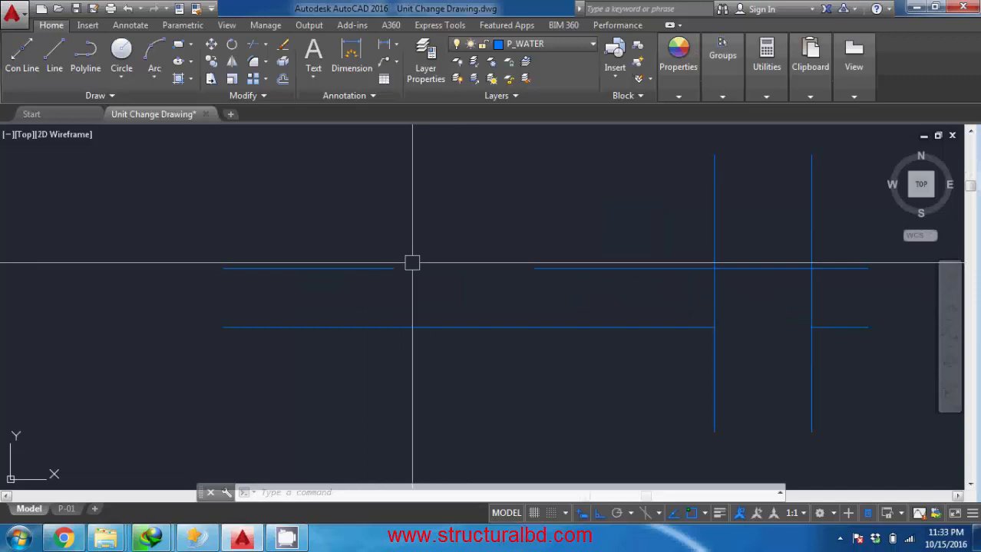
scroll(435, 272, down, 3)
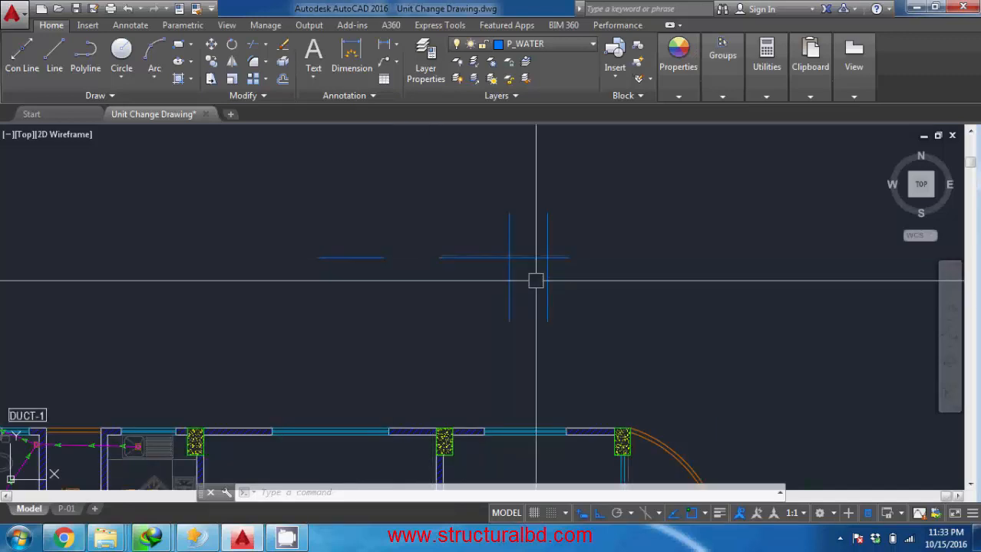
scroll(535, 281, up, 2)
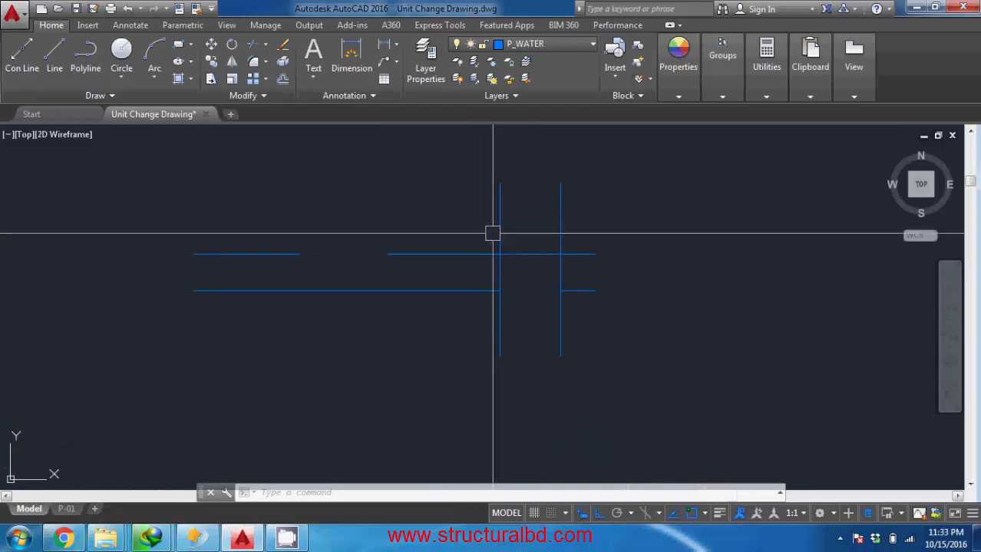
scroll(522, 299, up, 3)
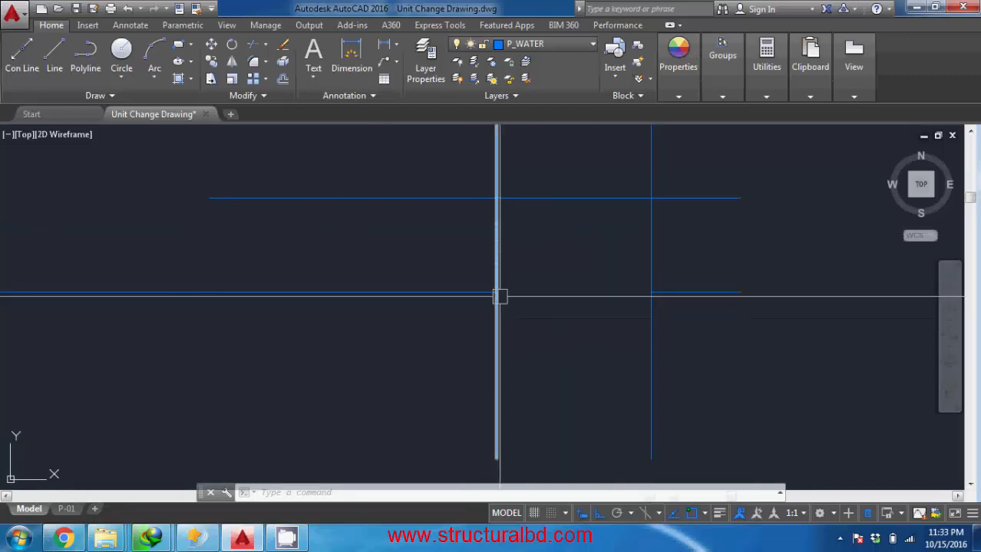
scroll(550, 277, down, 3)
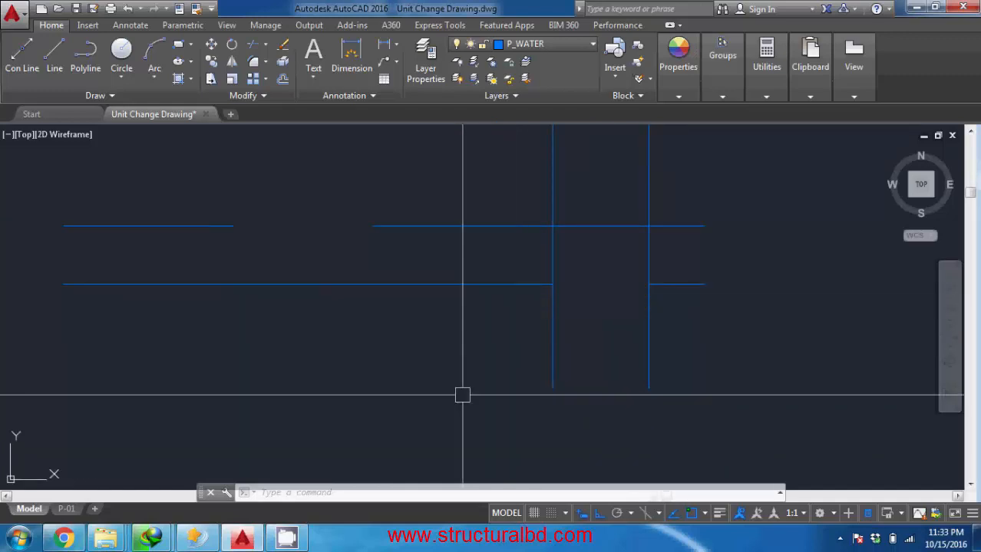
middle_drag(305, 277, 349, 296)
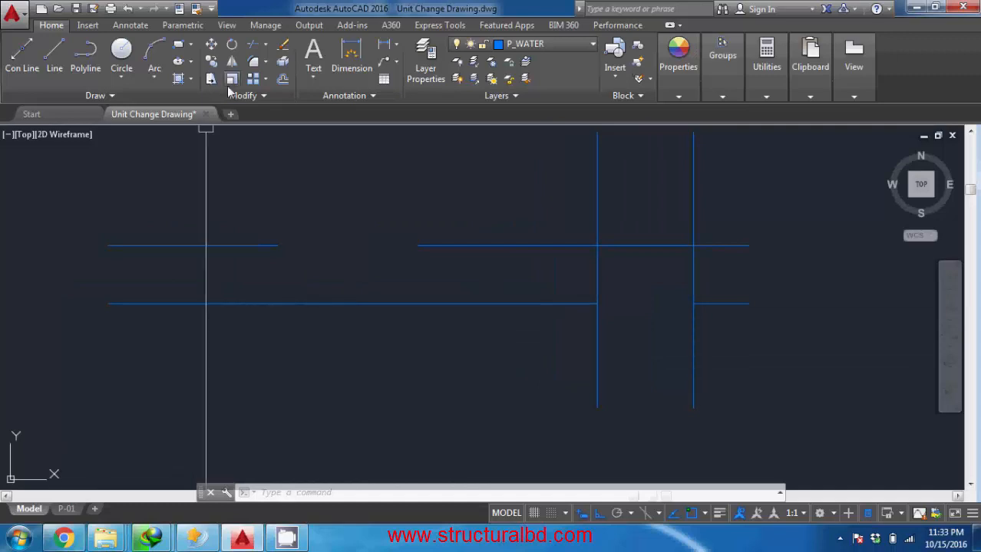
Split the lower horizontal line's long left portion at a single point near its middle with Break at Point
click(261, 97)
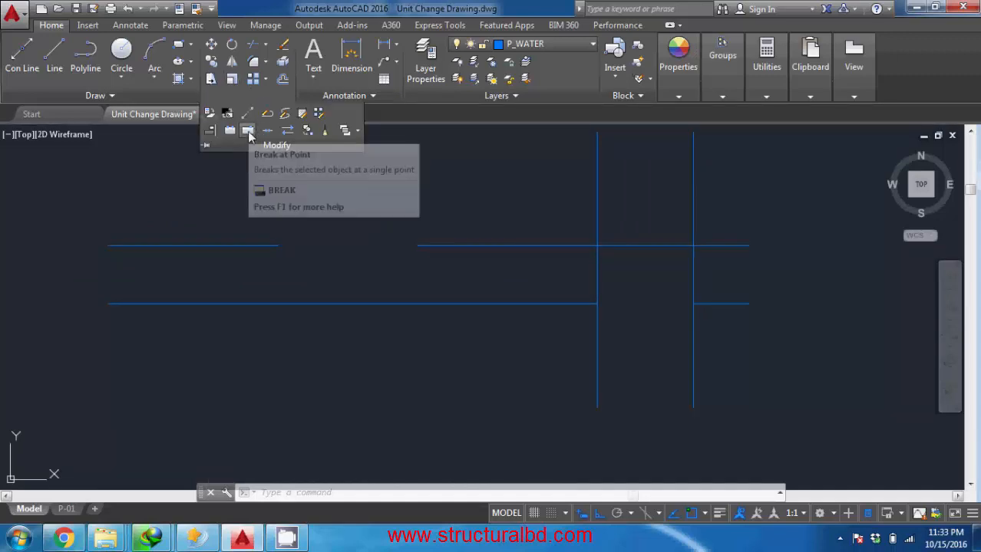
click(248, 131)
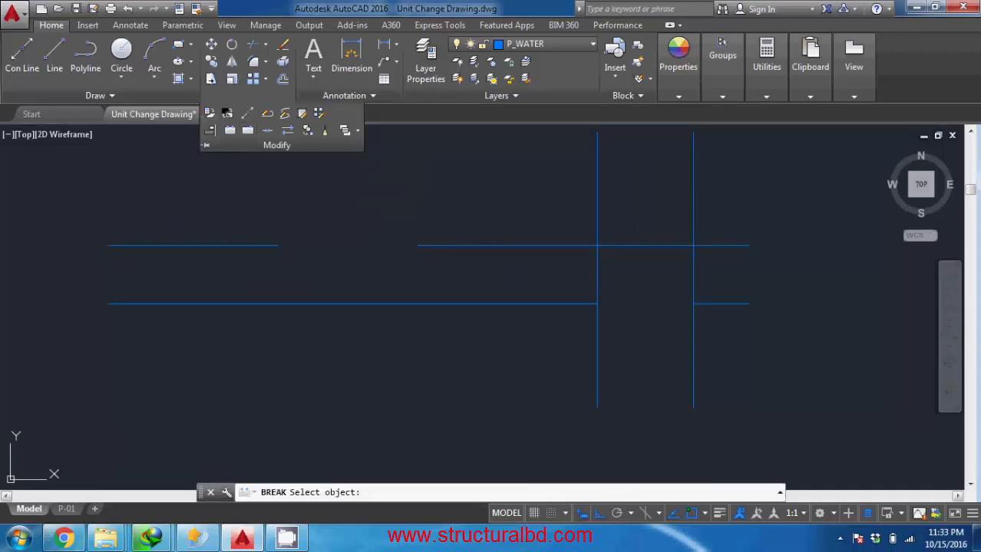
click(374, 304)
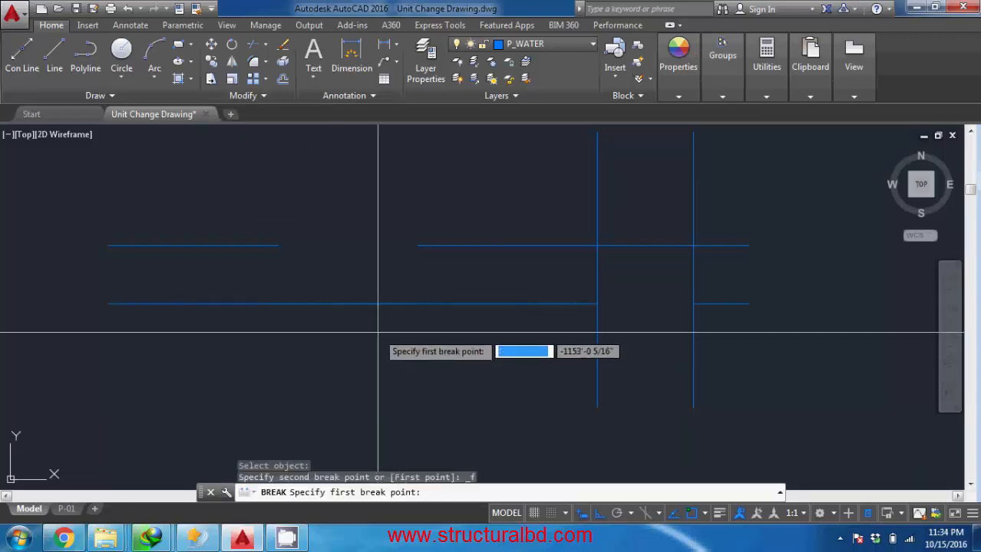
click(377, 333)
text(@)
key(Return)
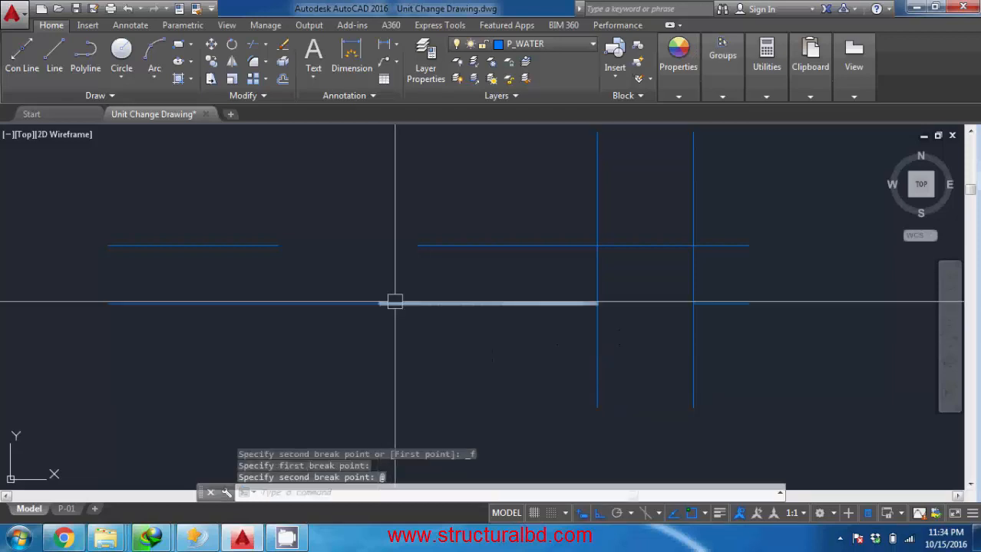
Select the pieces on both sides of the split in the lower line to check them, then clear the selection
click(394, 303)
click(351, 301)
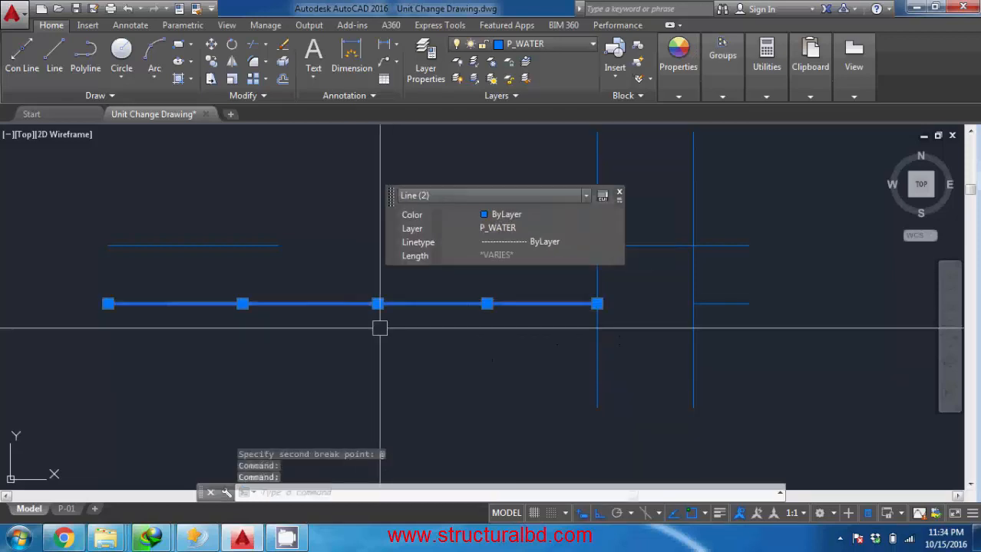
key(Escape)
click(398, 303)
key(Escape)
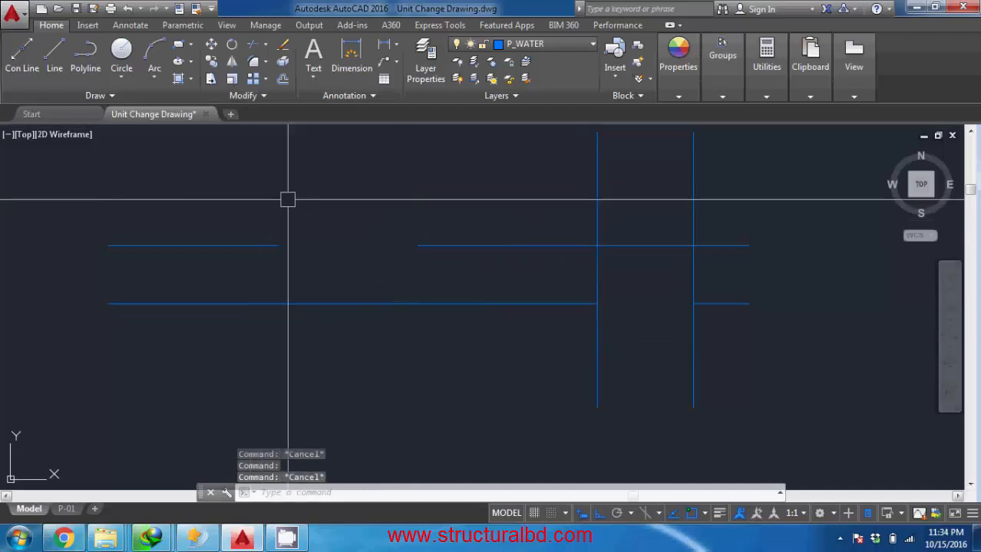
Try to break the lower line's piece beside the first vertical line with First point set to @, then undo it
text(br)
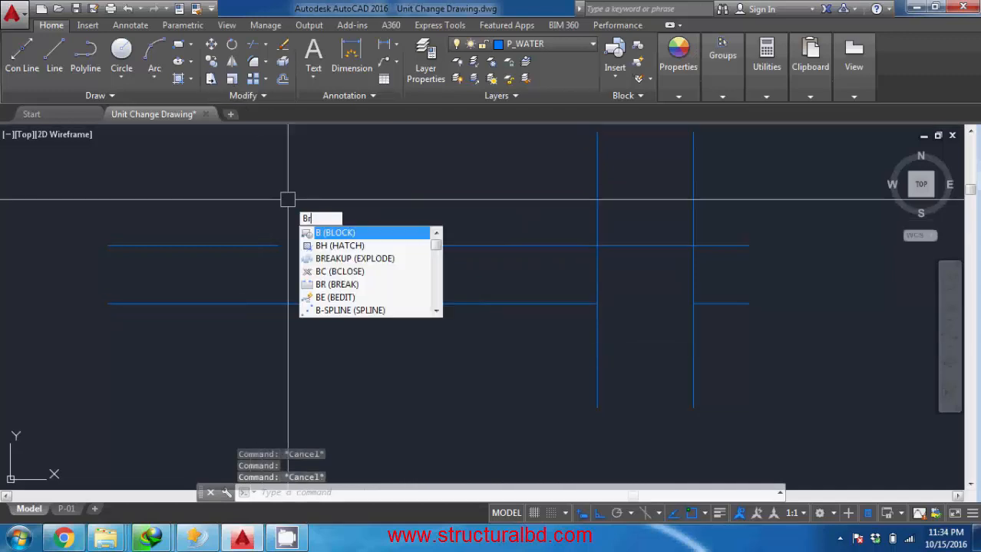
key(Return)
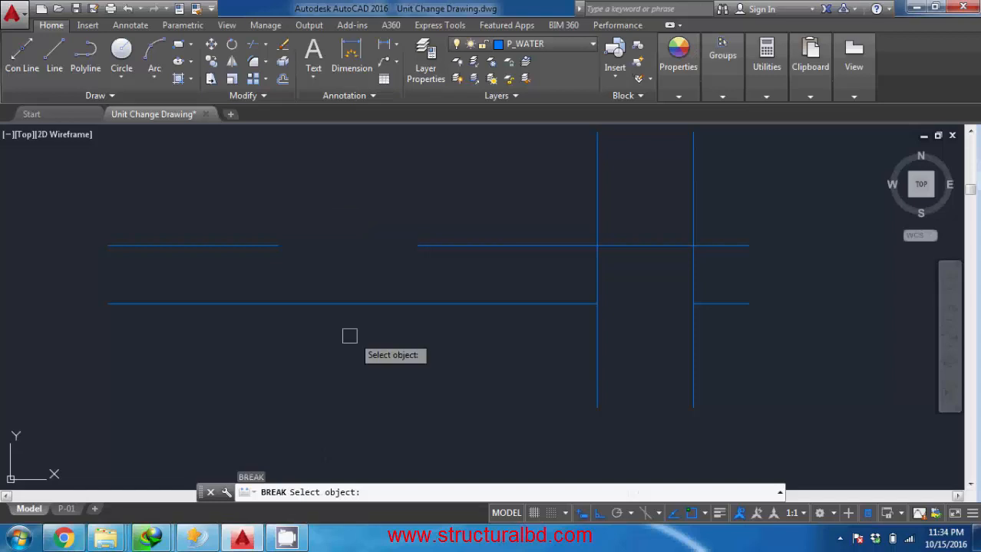
click(514, 296)
scroll(504, 317, up, 2)
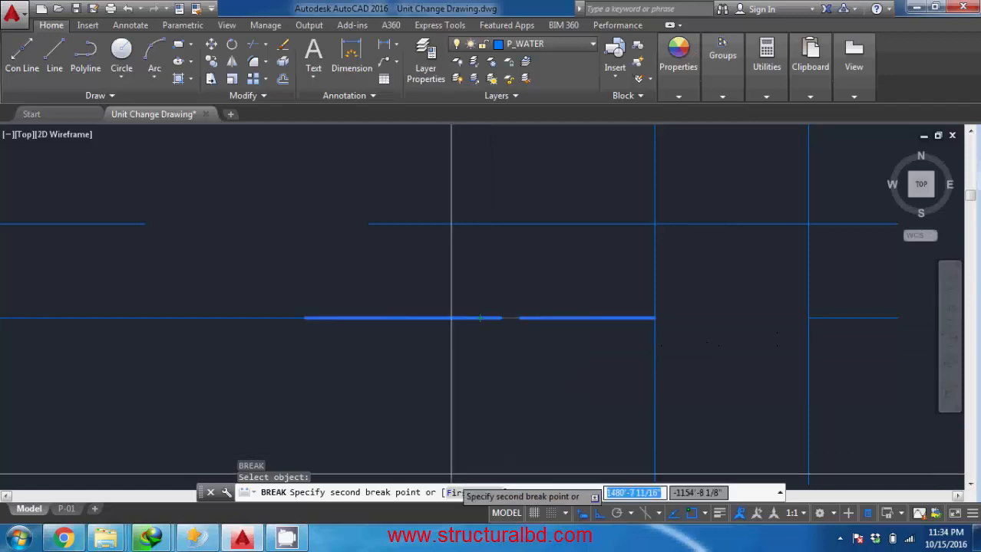
click(456, 495)
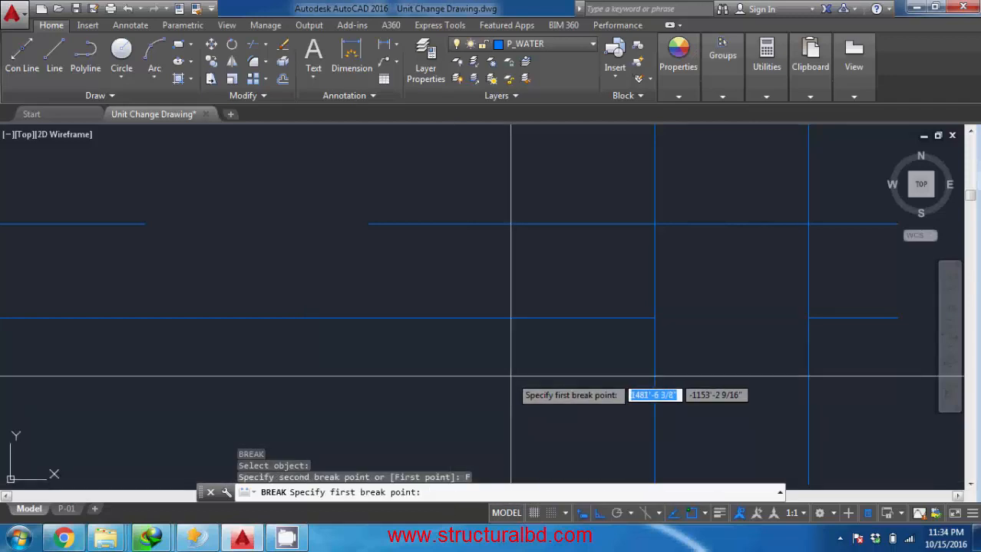
key(Return)
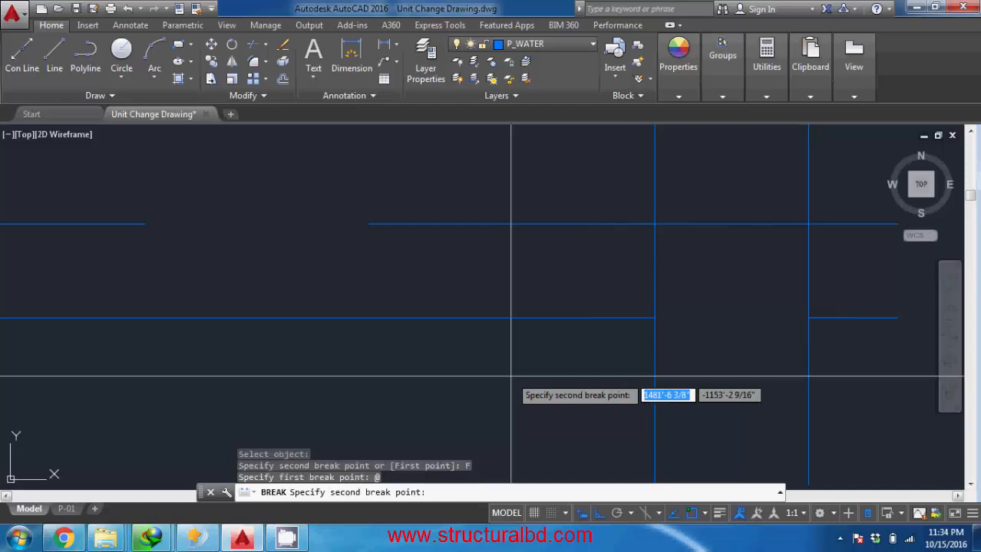
click(511, 336)
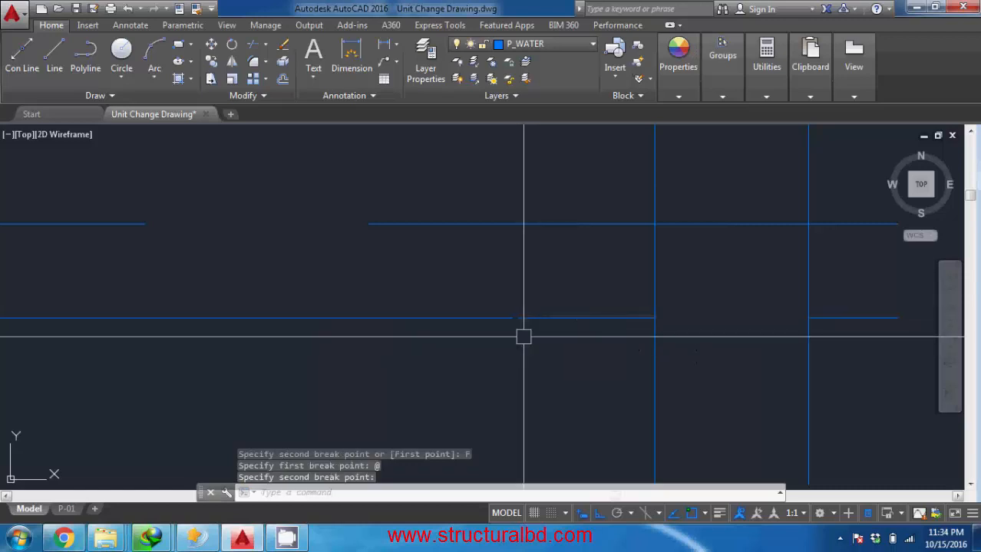
key(ctrl+z)
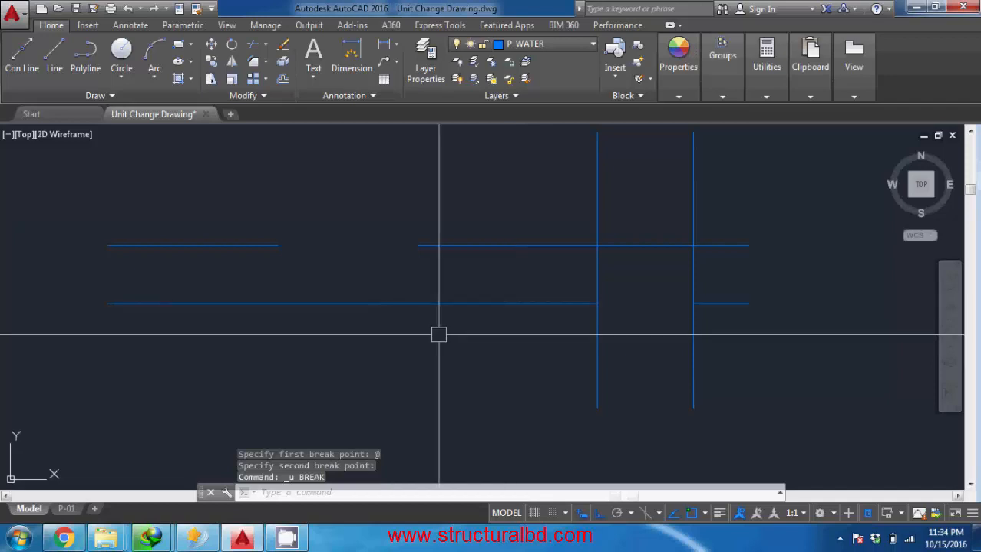
Break the lower line's piece beside the first vertical line at a single point, using the First point option with @ as first point
text(br)
key(Return)
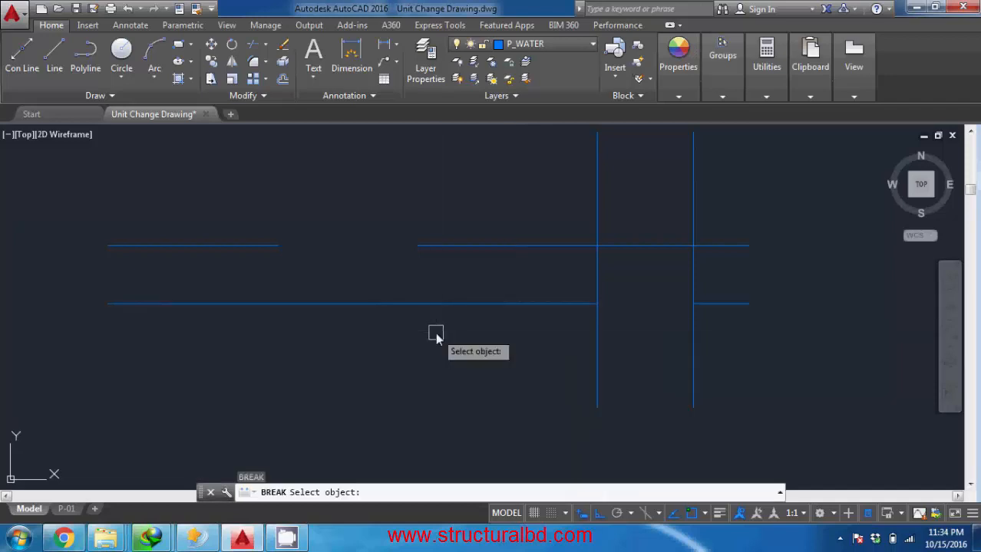
click(501, 304)
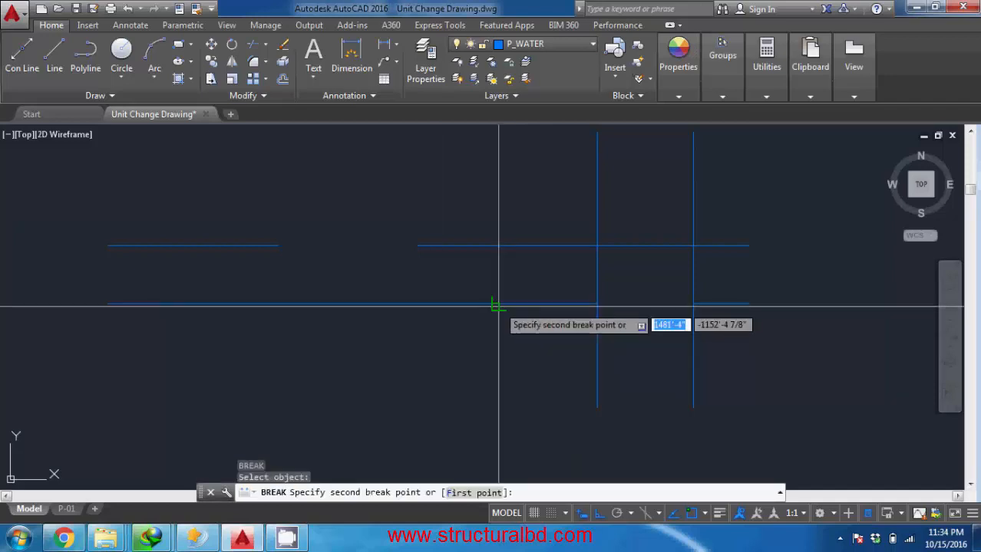
click(464, 493)
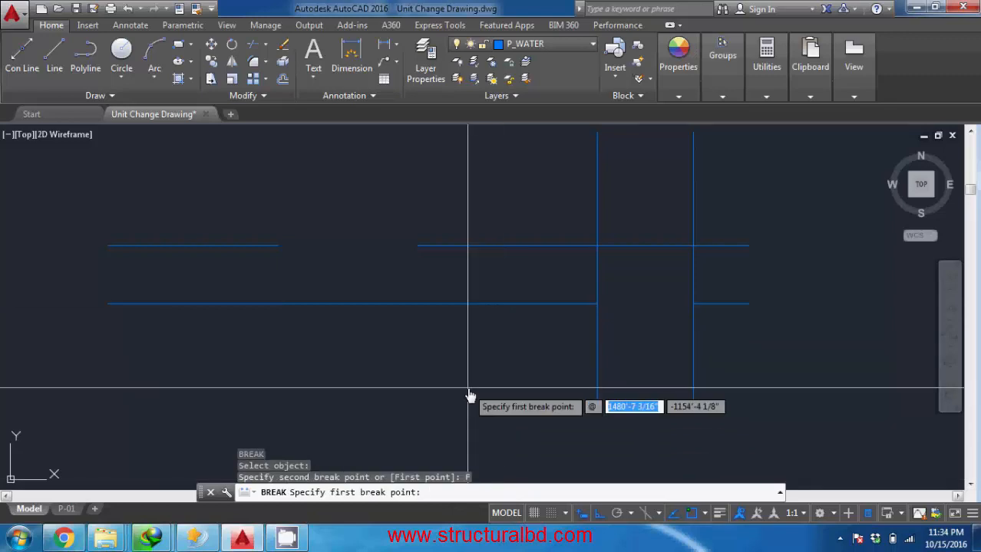
text(@)
key(Return)
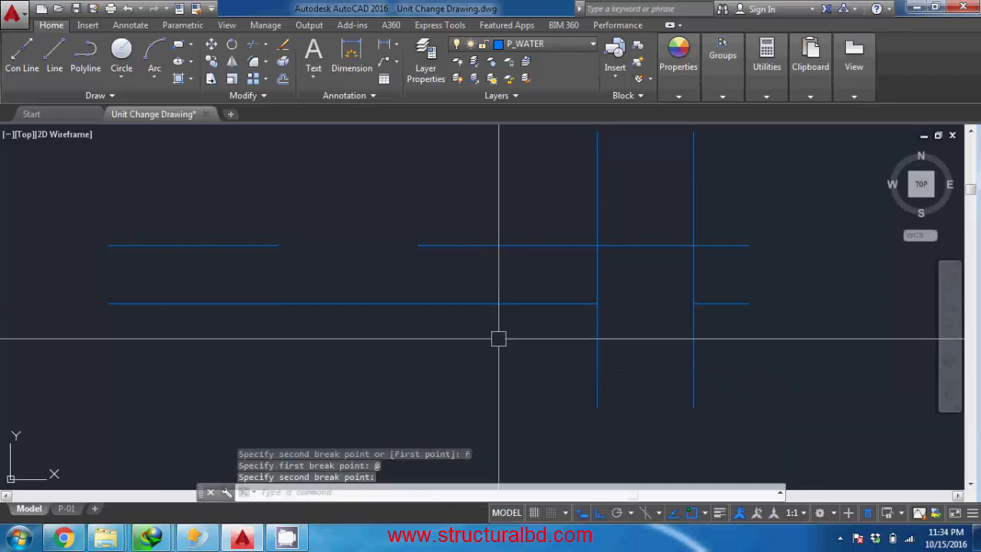
Select the two pieces on either side of the new break in the lower line to check them, then clear the selection
click(521, 302)
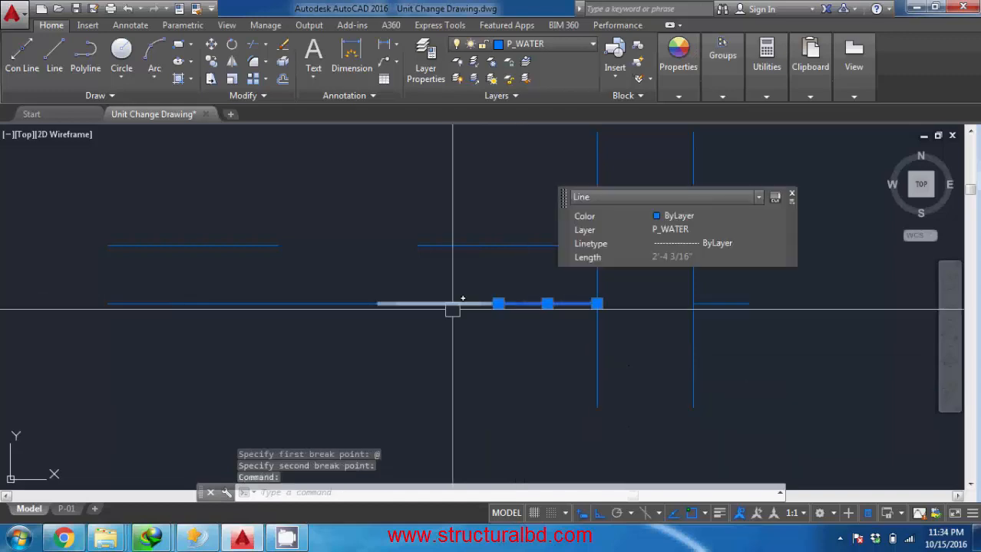
click(447, 309)
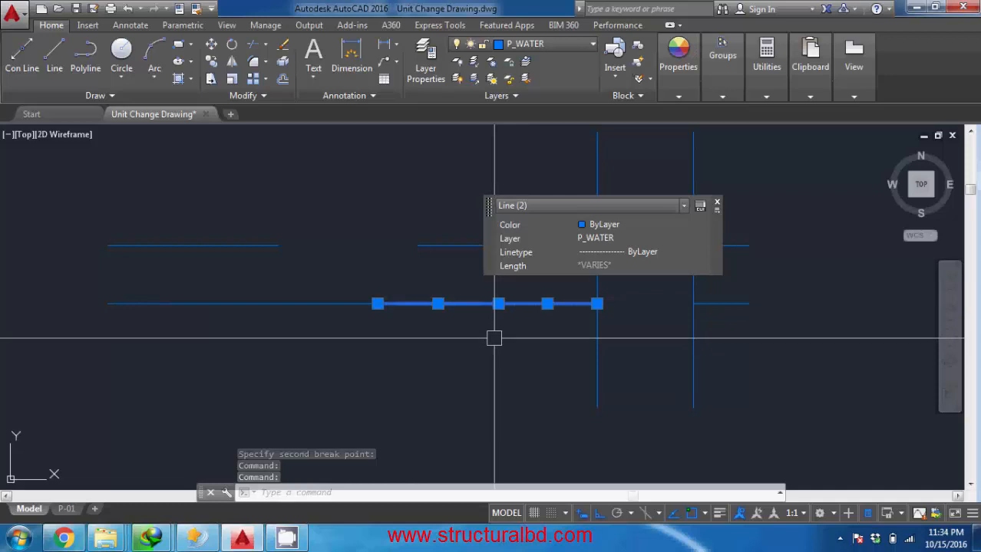
middle_drag(438, 346, 466, 378)
key(Escape)
Select the two separate pieces of the upper horizontal line to check them, then clear the selection
click(472, 278)
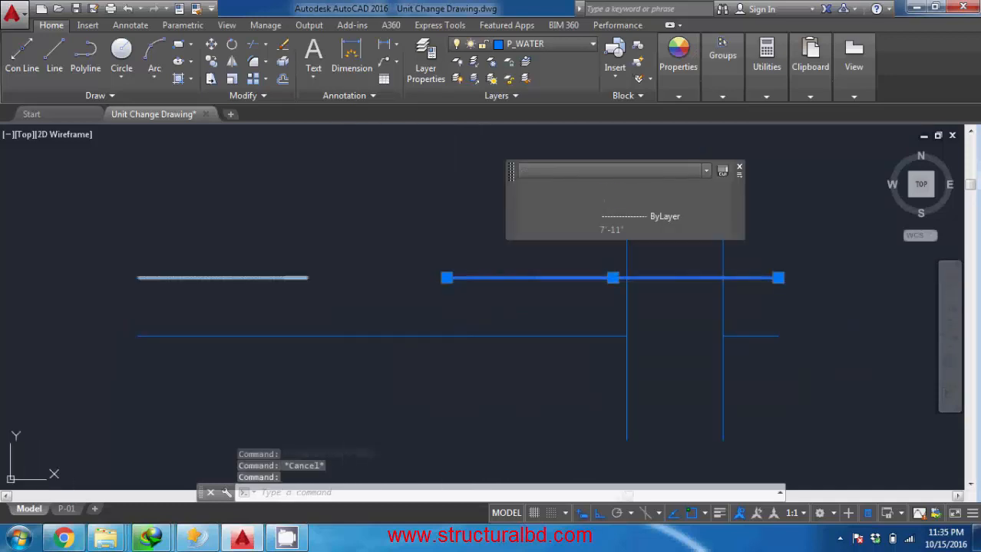
click(287, 278)
key(Escape)
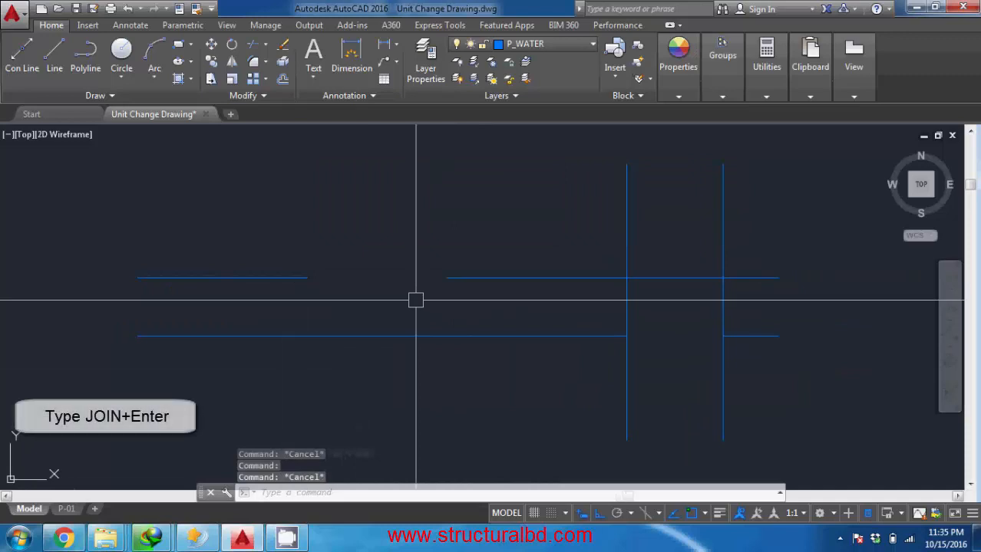
Join the two pieces of the upper horizontal line across the gap, then select the line to check it and clear the selection
text(joint)
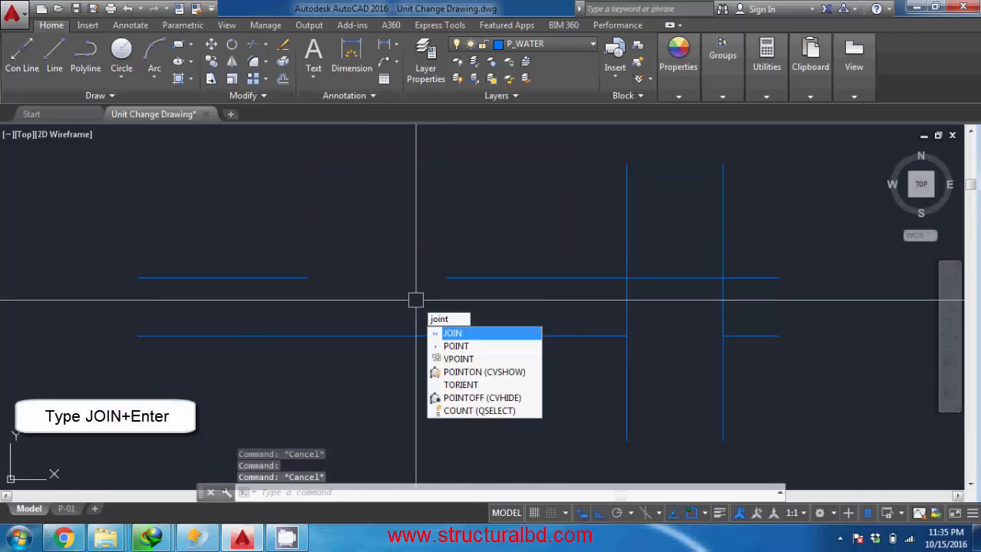
key(BackSpace)
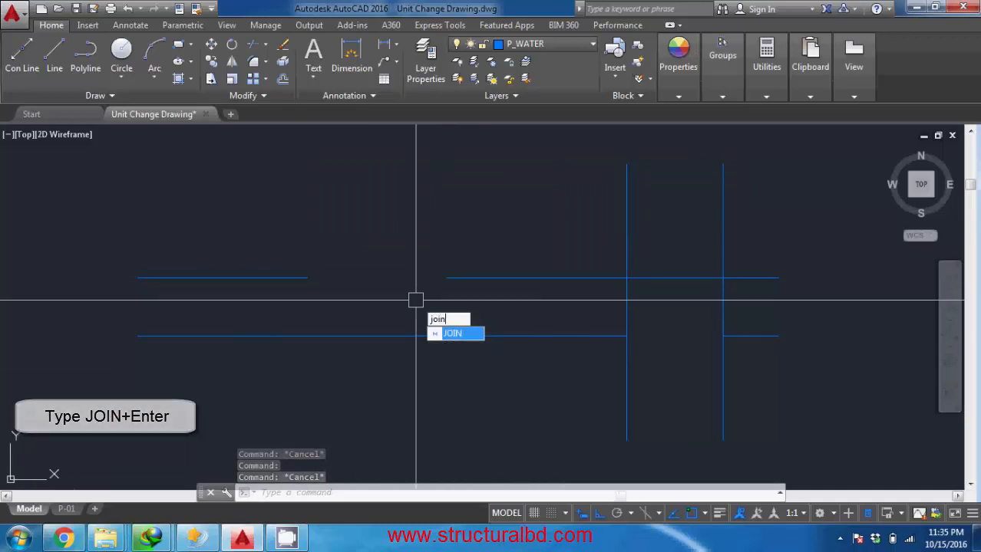
key(Return)
click(461, 273)
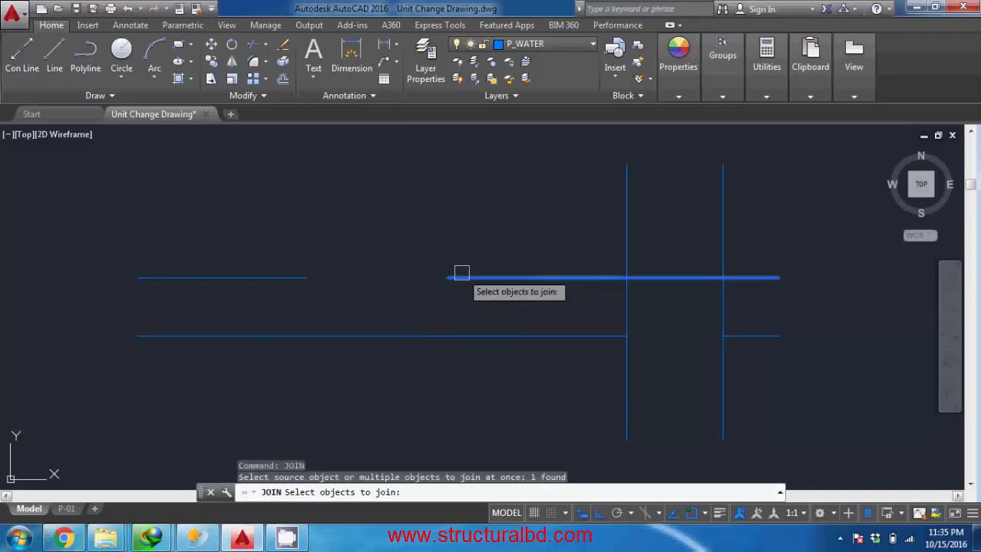
click(271, 273)
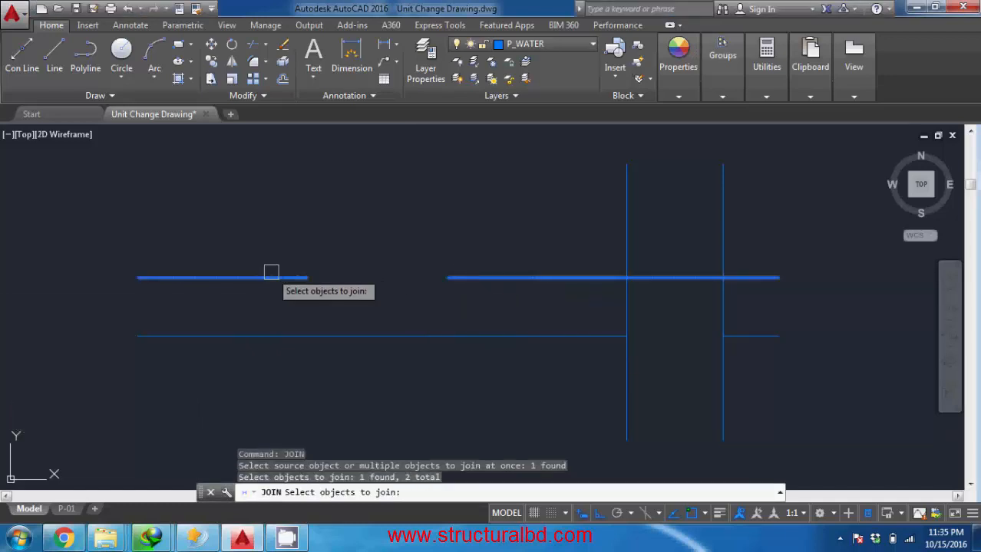
key(Return)
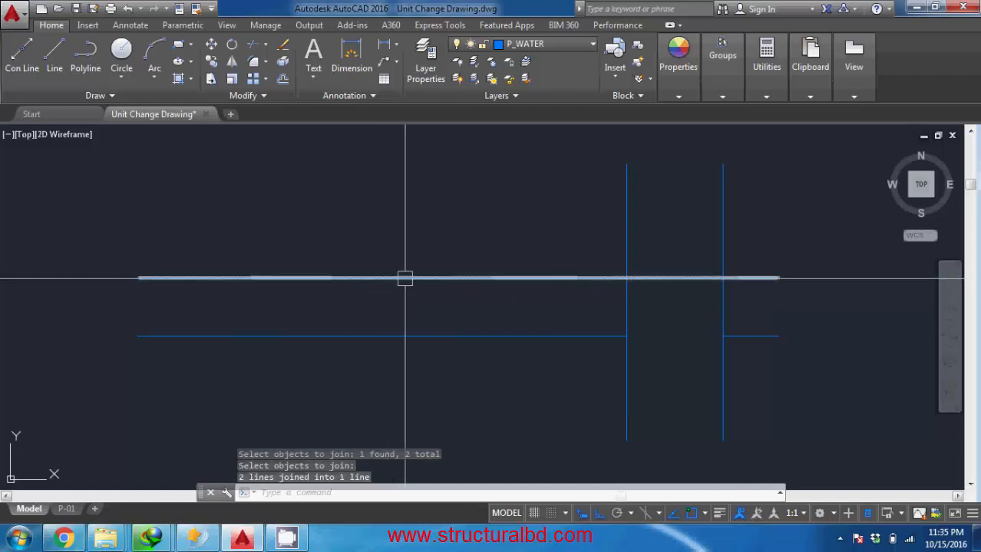
click(405, 277)
key(Escape)
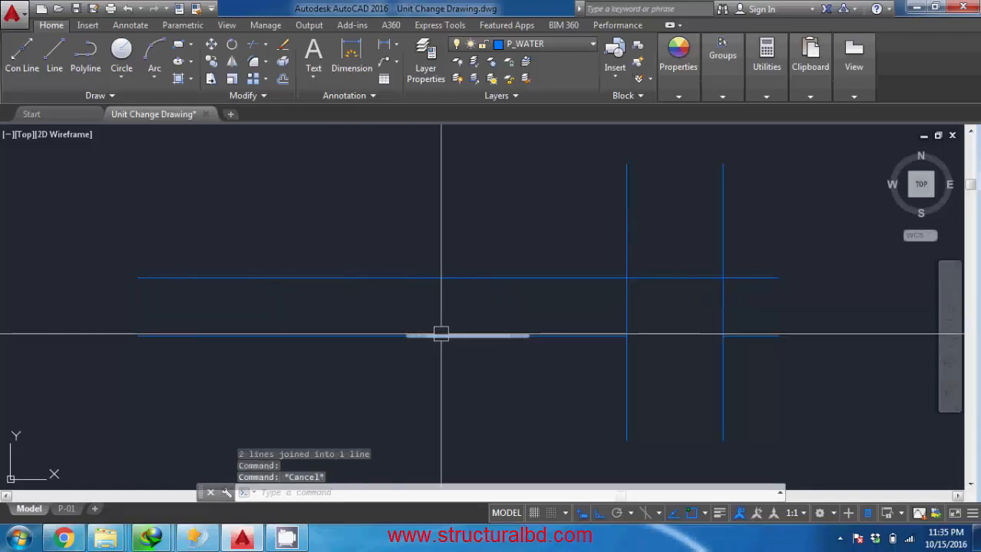
Join the lower line's middle piece with the adjacent piece that ends at the first vertical line
text(j)
key(Return)
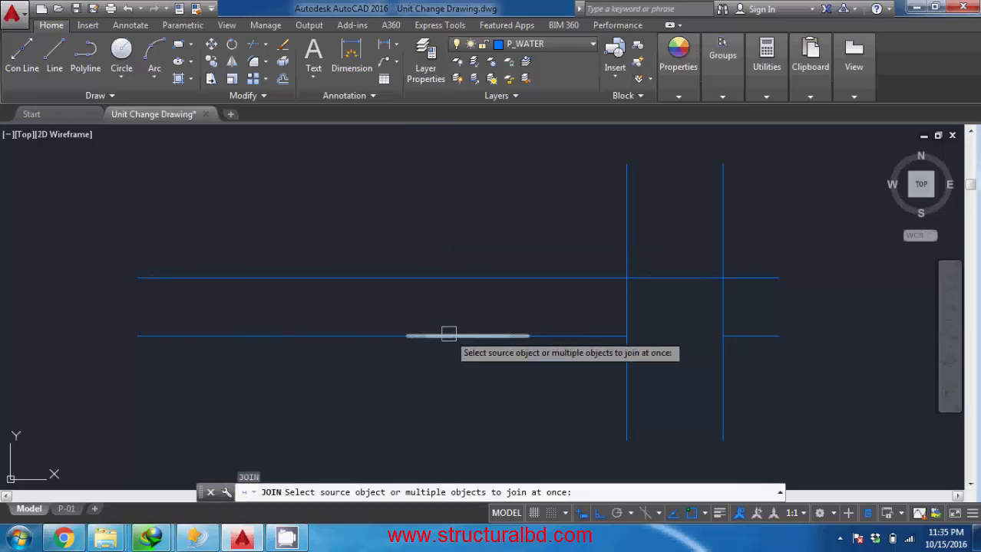
click(447, 335)
click(545, 336)
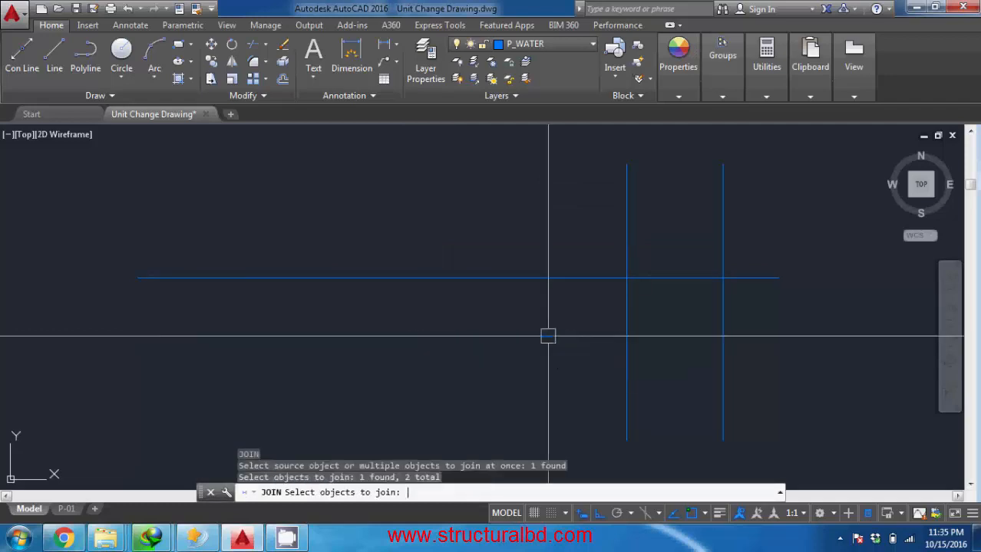
key(Return)
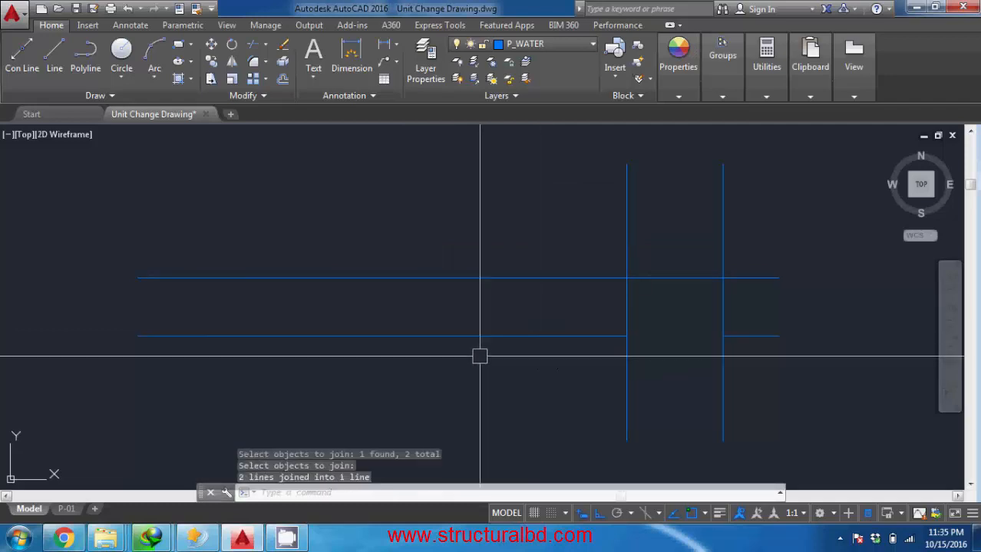
Join the lower line's leftmost piece with the piece that reaches the first vertical line
key(Return)
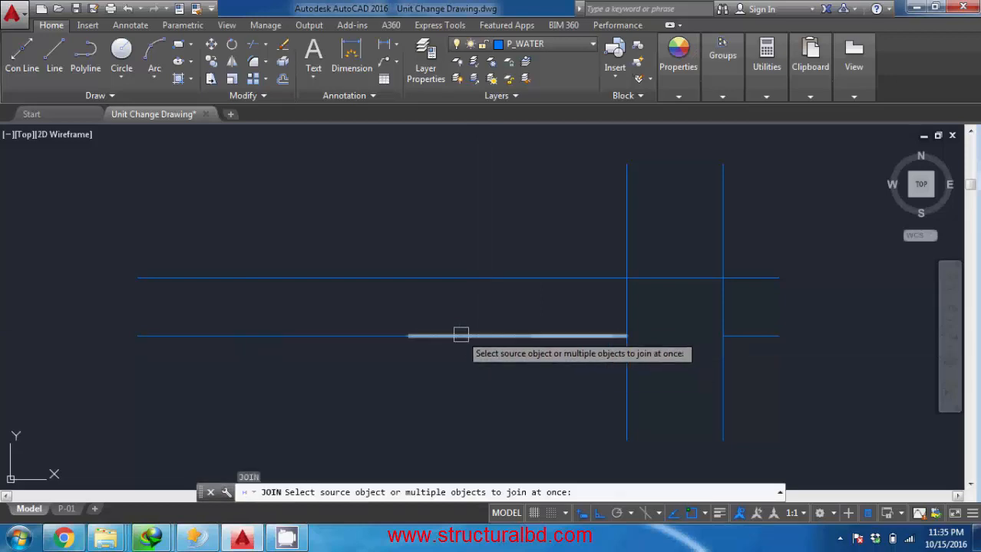
click(460, 335)
click(368, 336)
key(Return)
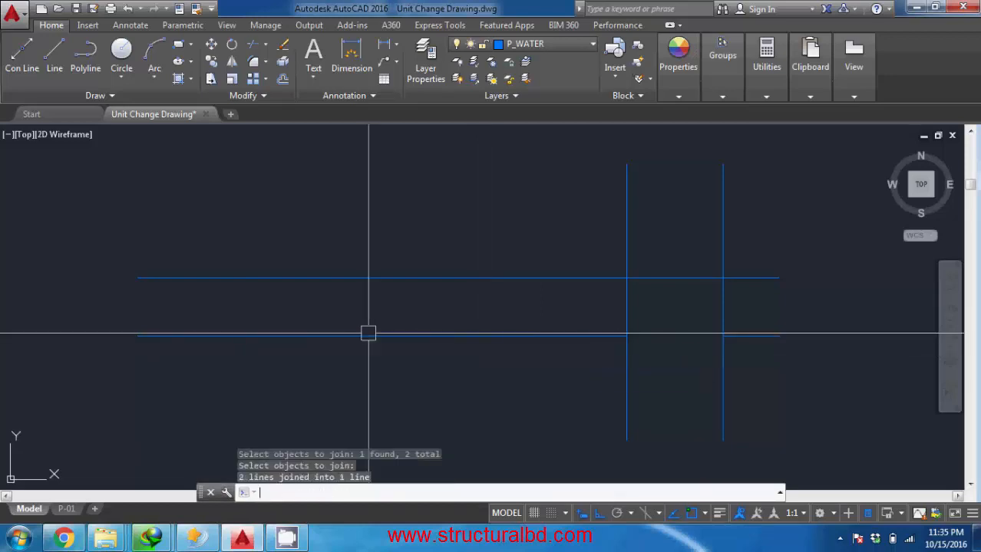
Join the lower line's two remaining pieces across the gap between the two vertical lines
middle_drag(681, 349, 614, 355)
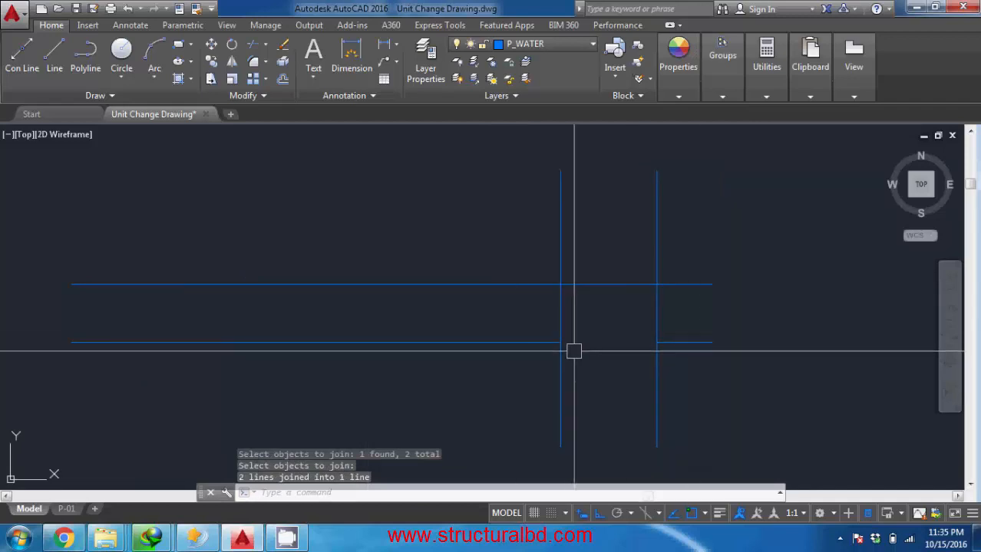
key(Return)
click(526, 342)
click(667, 342)
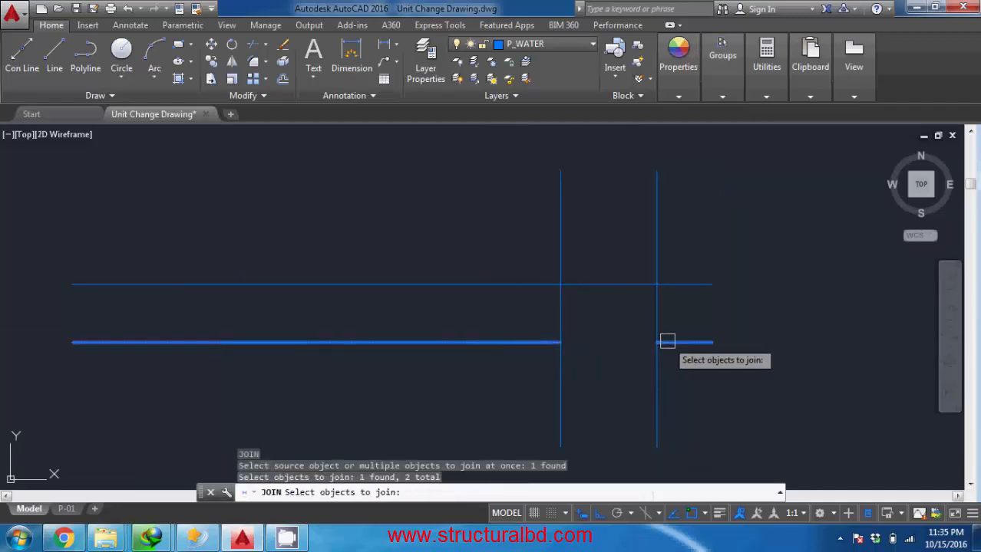
key(Return)
text(J)
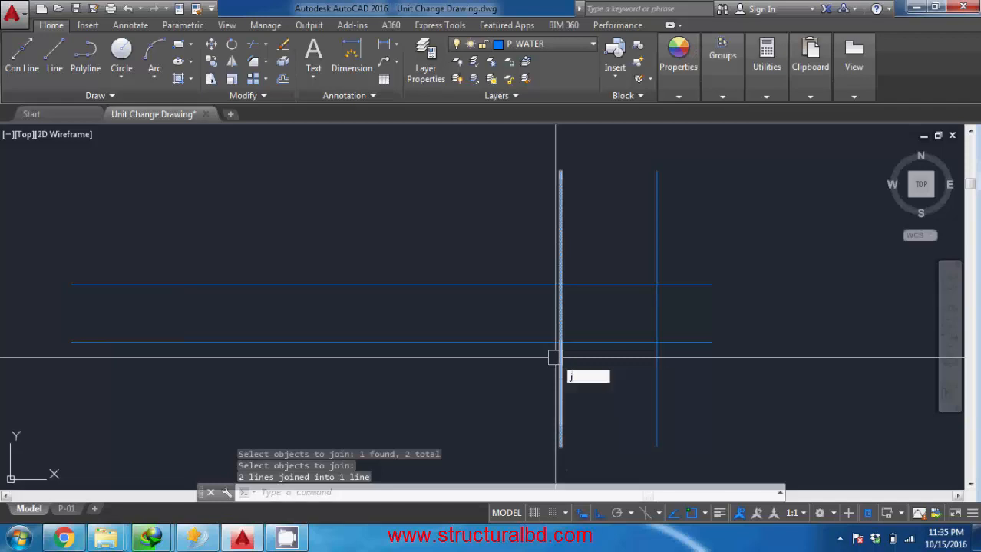
key(Return)
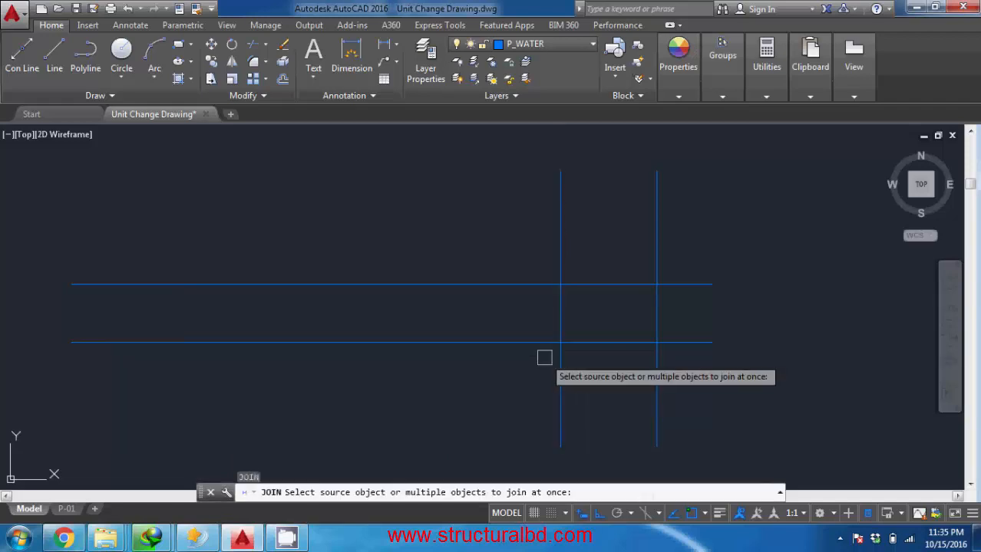
click(553, 250)
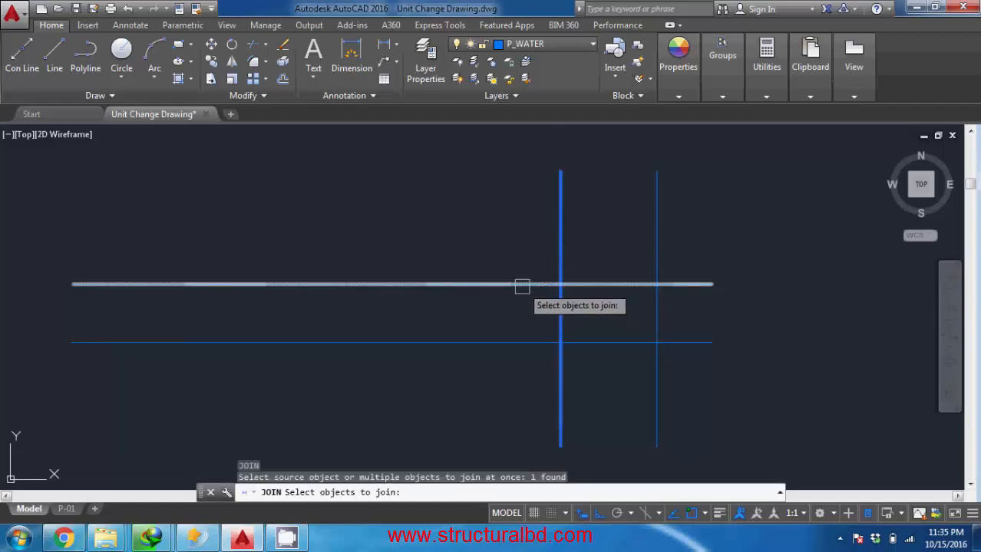
key(Escape)
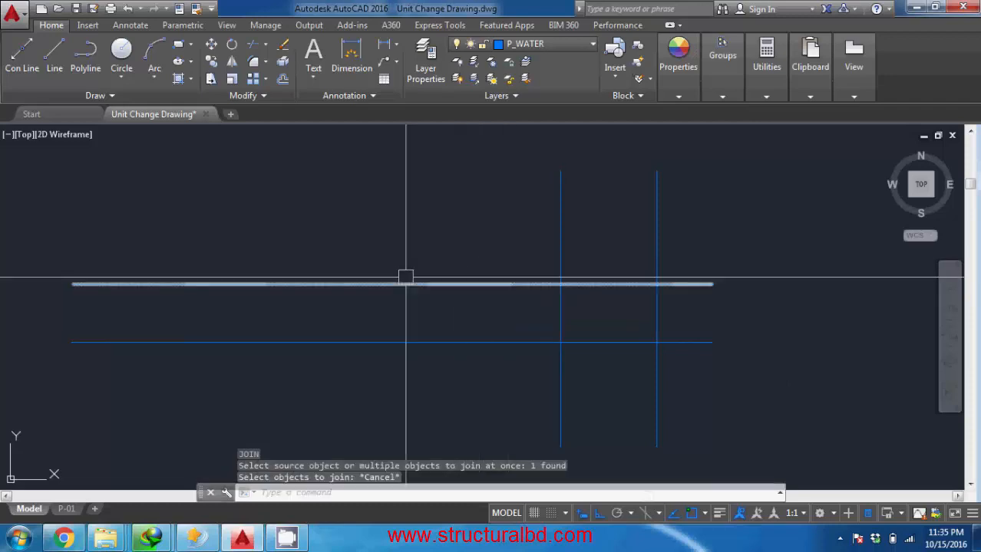
Draw a short horizontal line above the upper horizontal line, left of the first vertical line
middle_drag(375, 292, 427, 300)
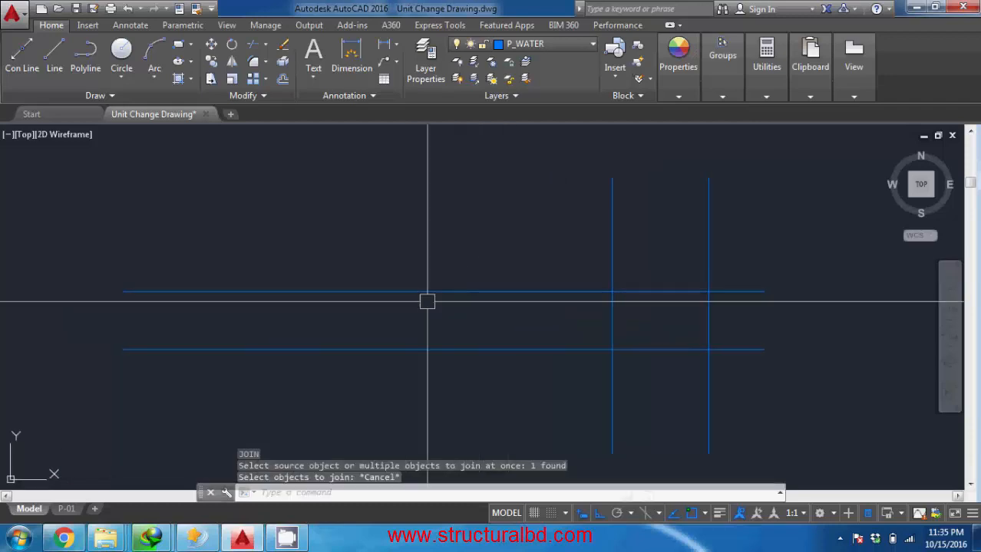
click(54, 52)
click(245, 224)
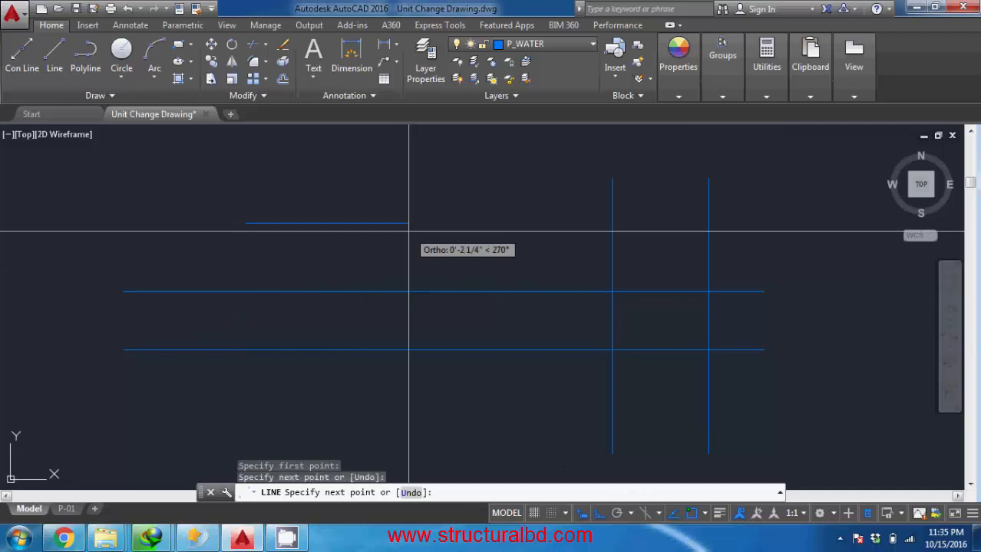
key(Escape)
Draw a second short horizontal line starting near the first short line's right end, at a slightly lower level
right_click(436, 193)
click(480, 202)
scroll(428, 228, up, 4)
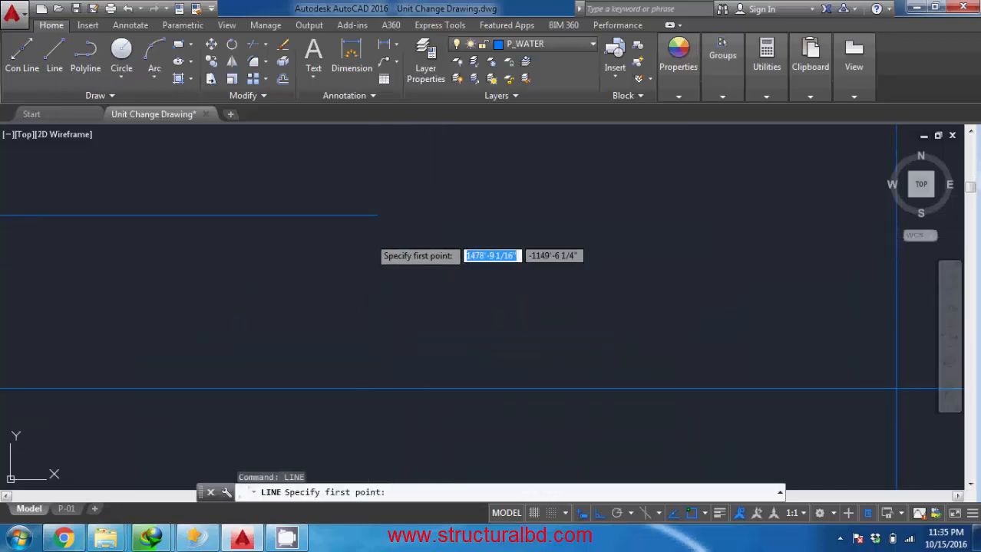
click(510, 235)
click(672, 234)
scroll(603, 241, down, 2)
key(Escape)
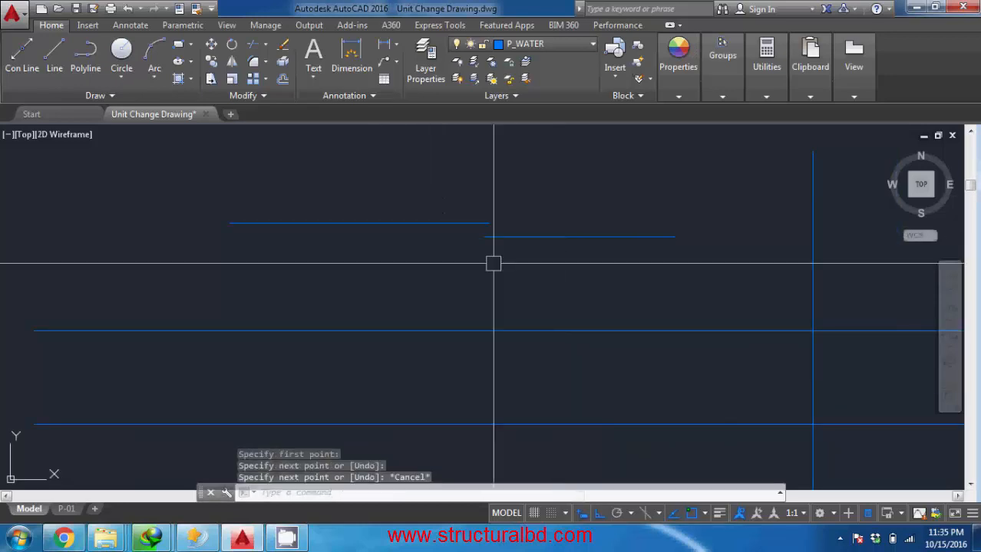
Move the right short line up until it lies just below the left short line's level
click(494, 263)
key(Escape)
scroll(529, 247, up, 5)
click(529, 249)
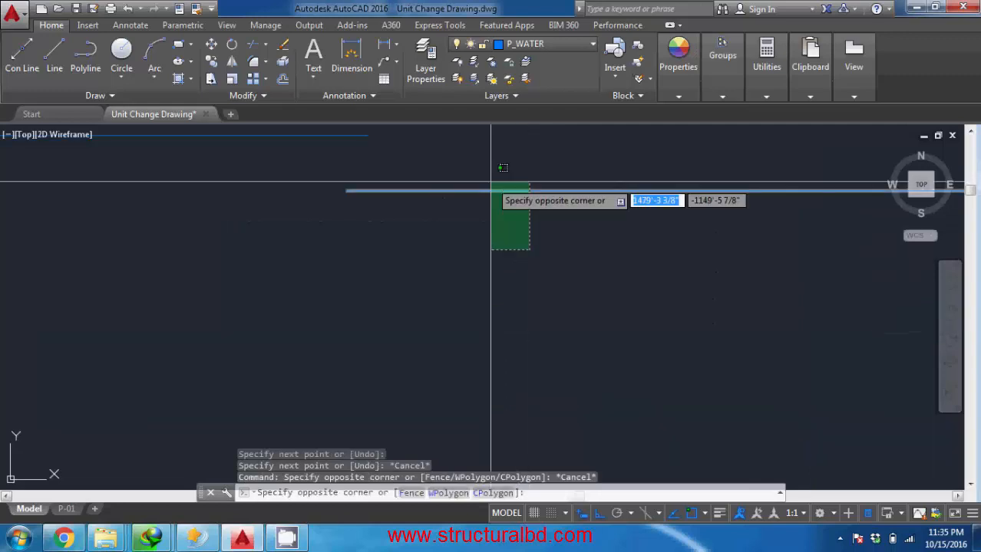
click(481, 167)
text(m)
key(Return)
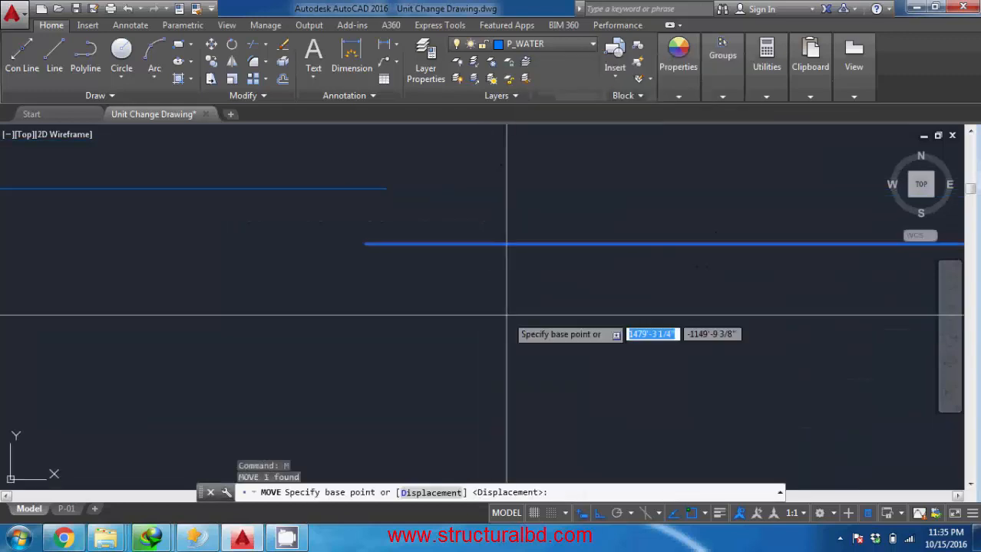
click(508, 326)
click(519, 266)
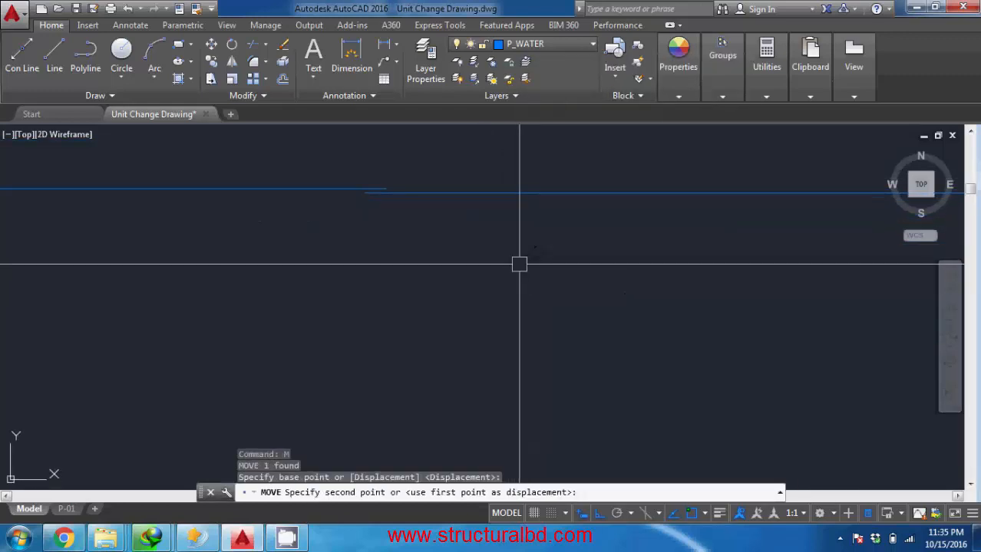
Move the left short line sideways so its right end no longer overlaps the start of the right short line
click(304, 168)
text(m)
key(Return)
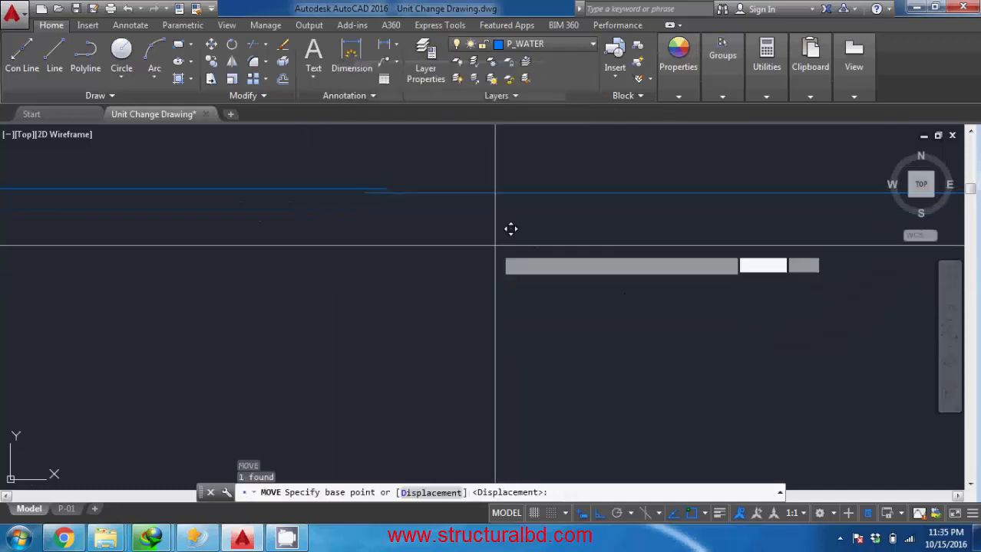
click(491, 228)
scroll(471, 238, down, 4)
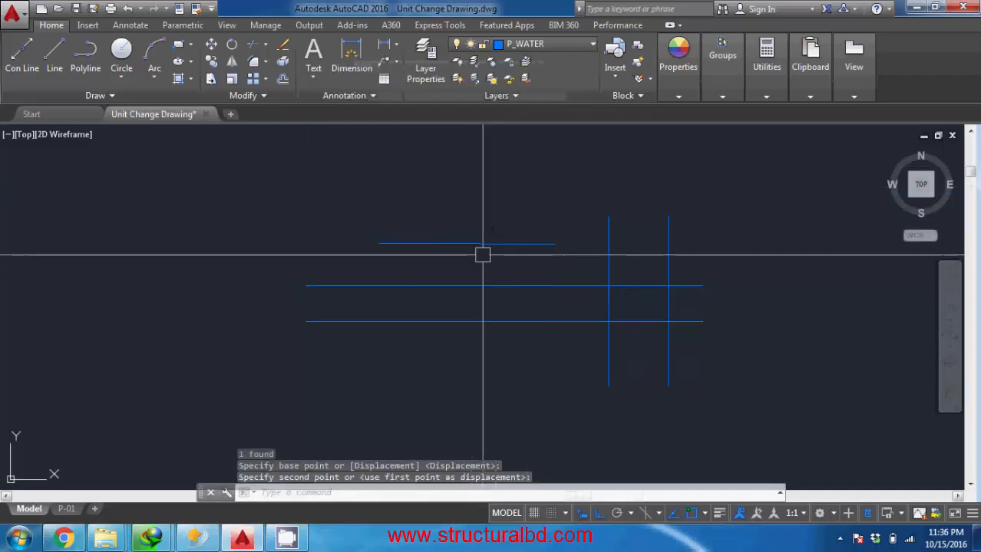
Try to join the two slightly offset short lines above the upper horizontal line
scroll(499, 258, up, 3)
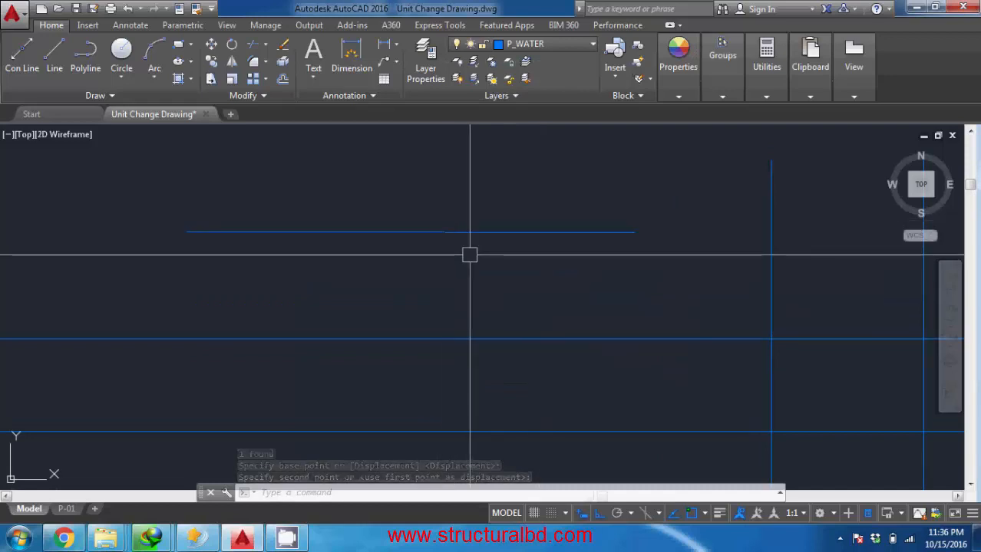
text(JOIN)
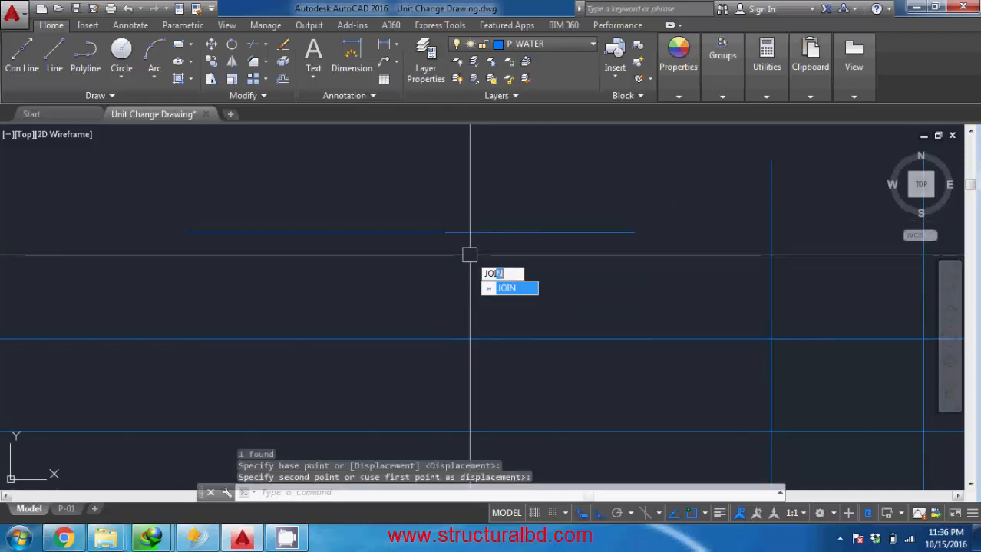
key(Return)
click(473, 232)
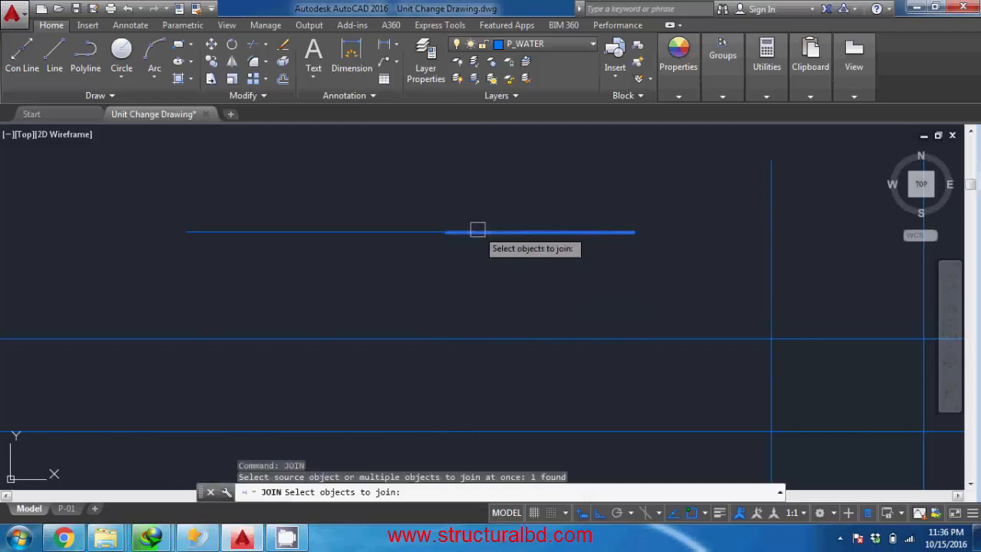
click(413, 231)
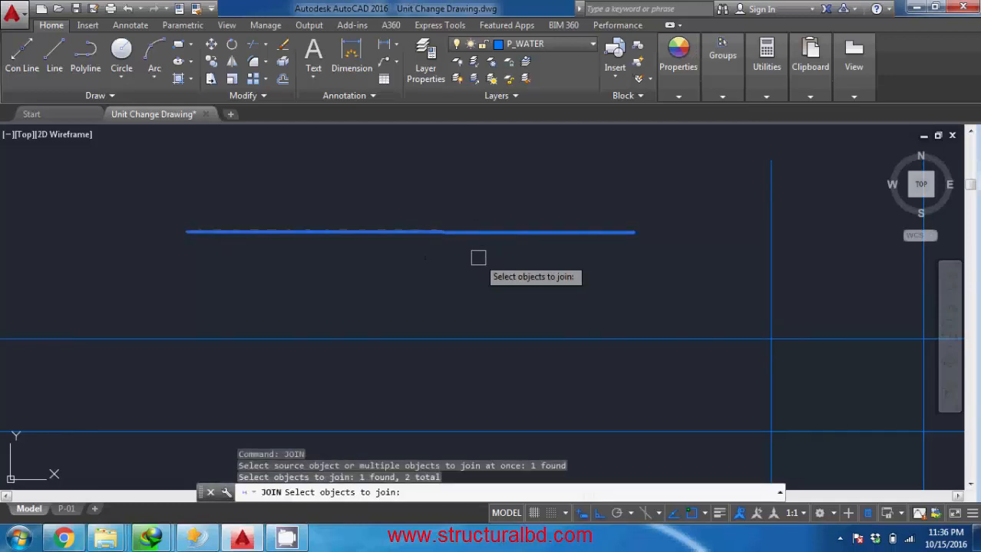
key(Return)
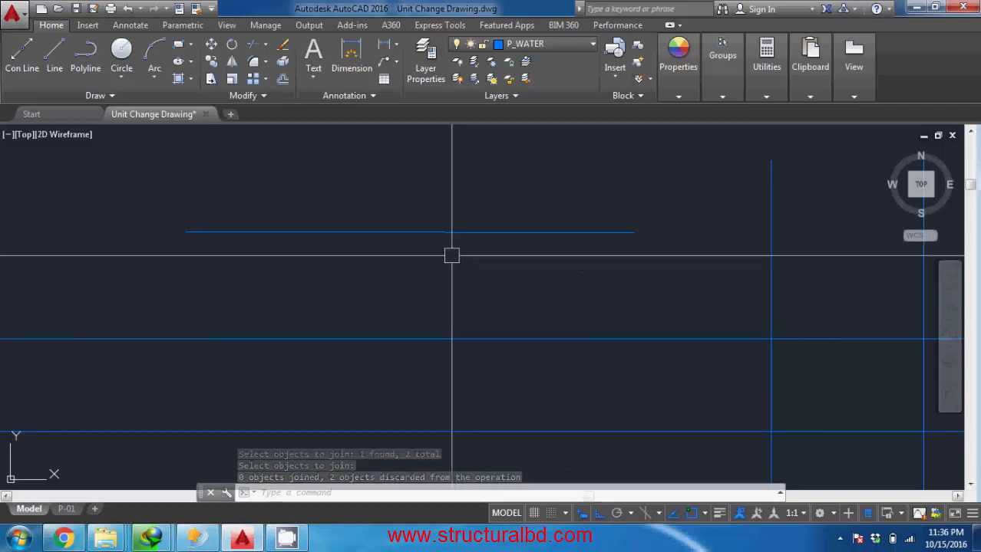
middle_drag(436, 266, 431, 286)
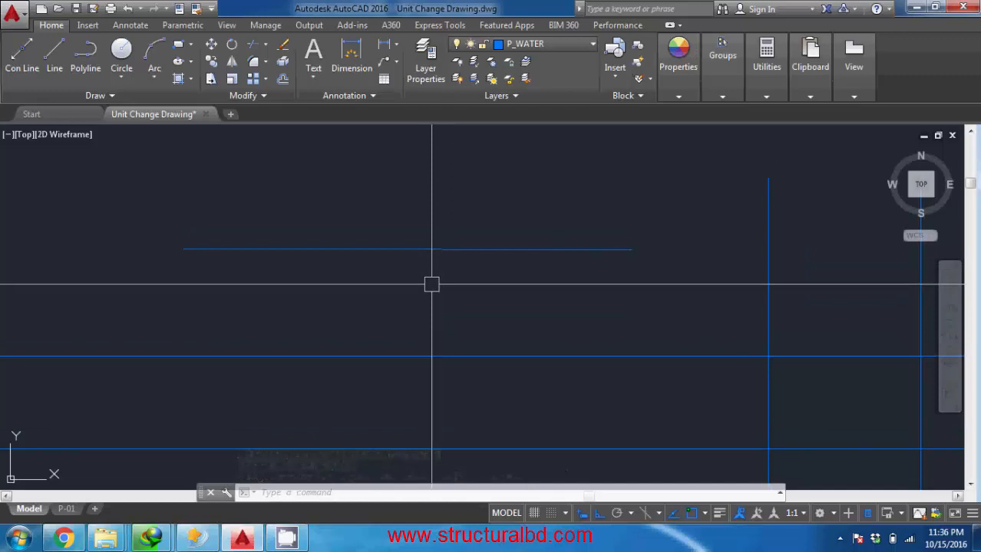
scroll(453, 254, down, 4)
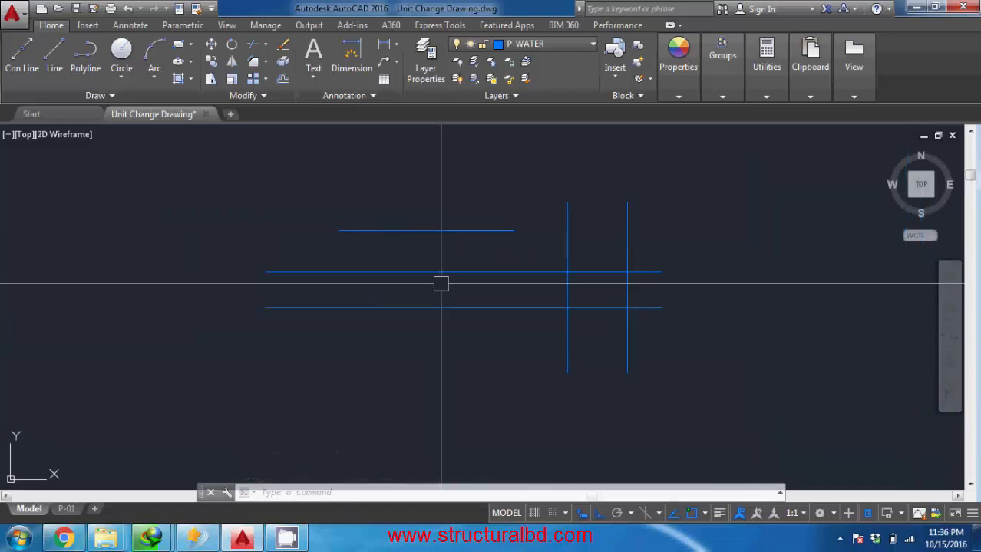
middle_drag(470, 271, 450, 282)
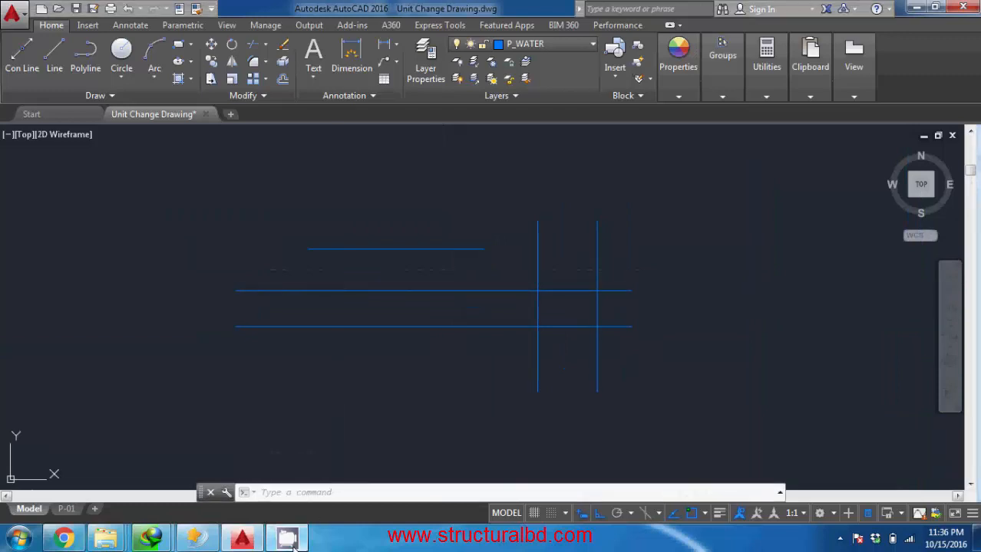
click(839, 540)
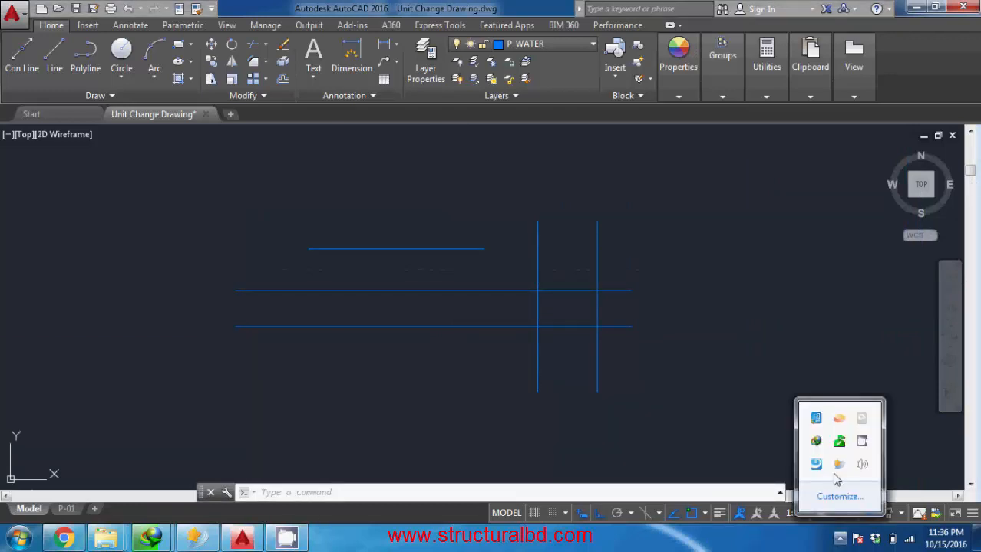
click(861, 443)
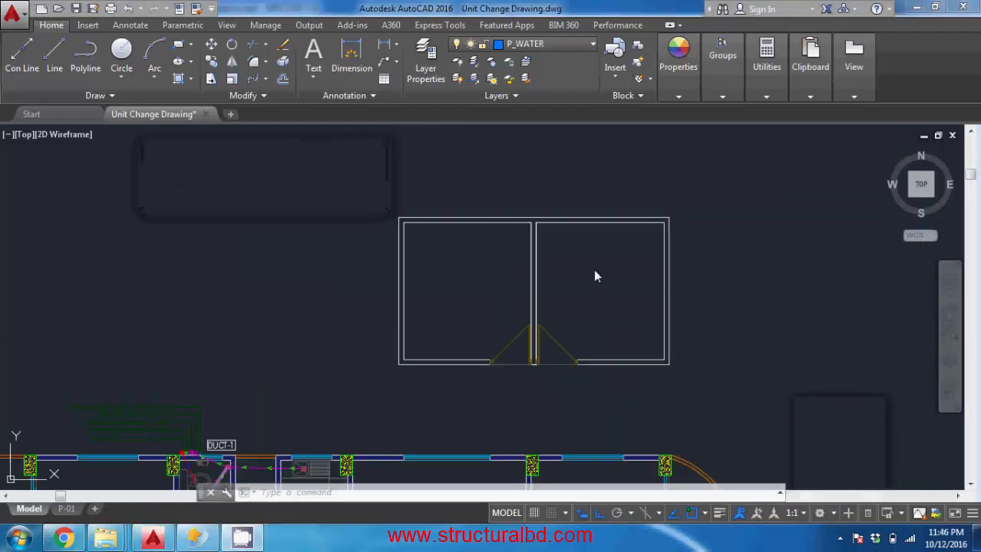
click(542, 274)
click(537, 279)
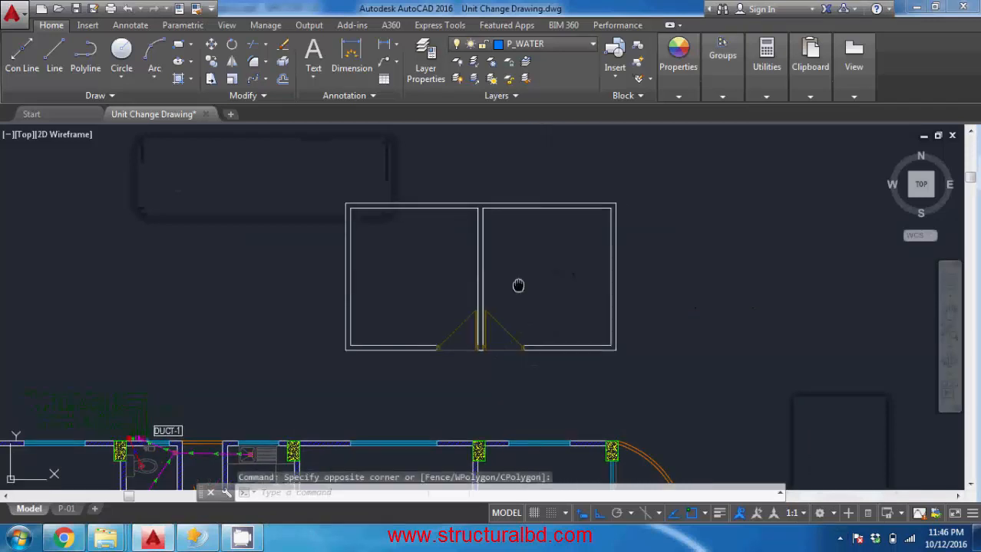
middle_drag(519, 285, 541, 280)
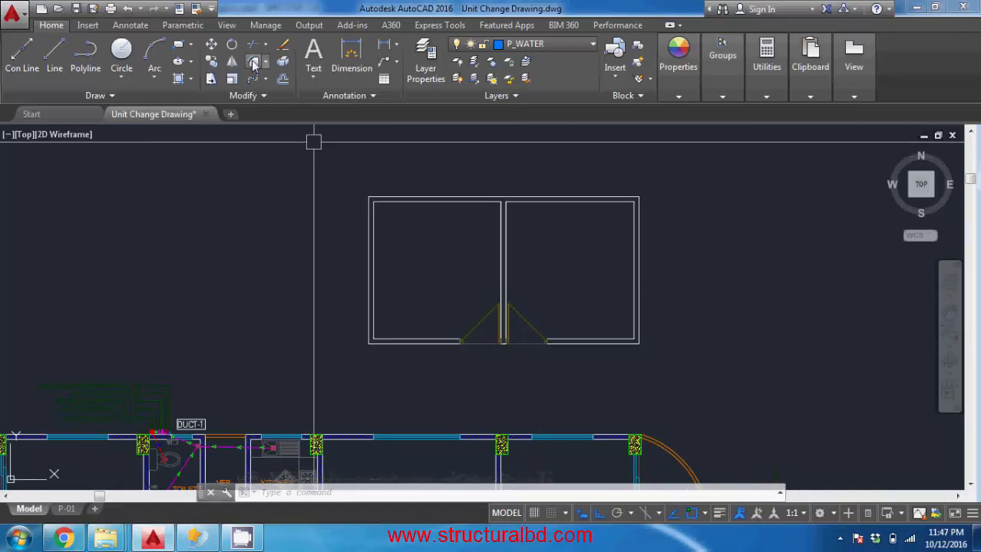
Stretch the right end wall of the two-room plan horizontally outward by about 5'-9", lengthening the right room
click(211, 80)
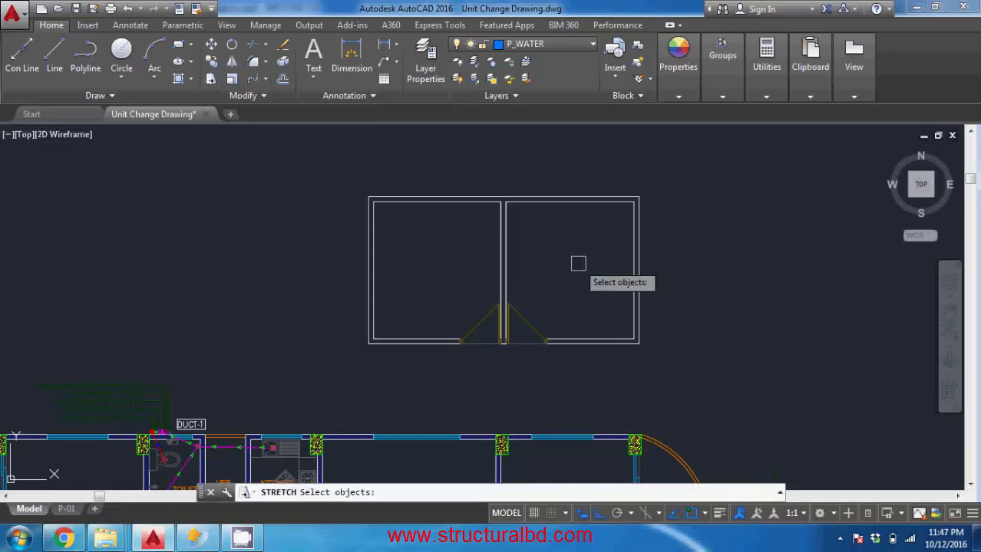
click(705, 374)
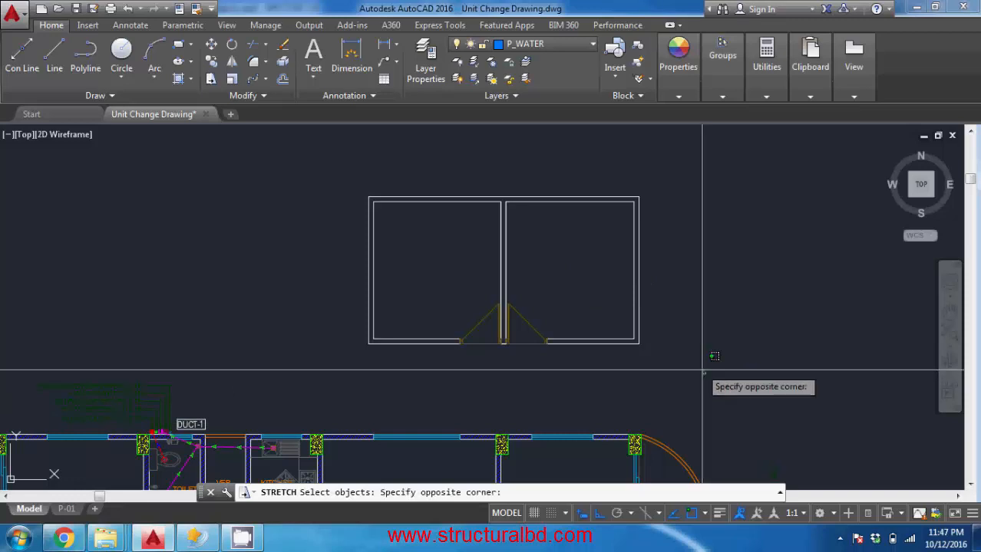
click(589, 178)
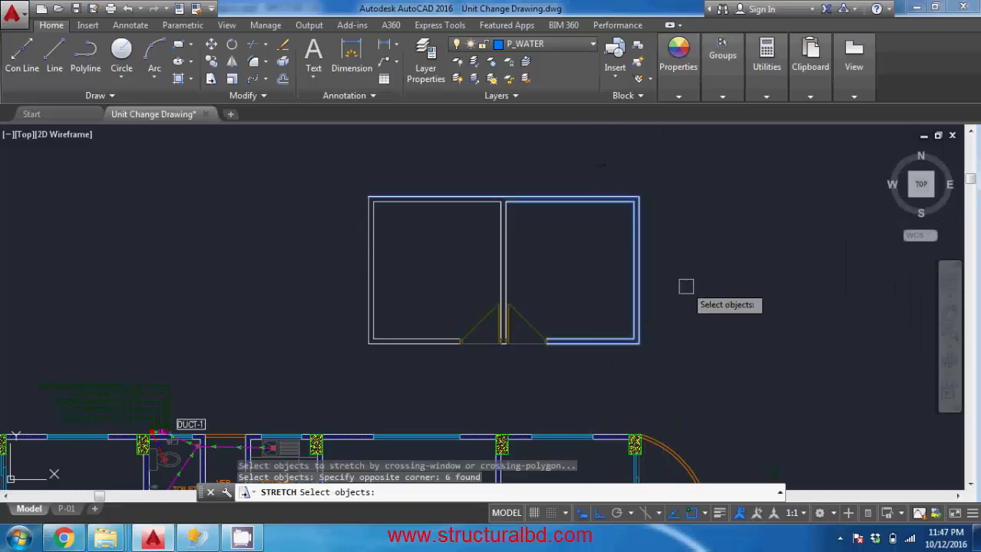
key(Return)
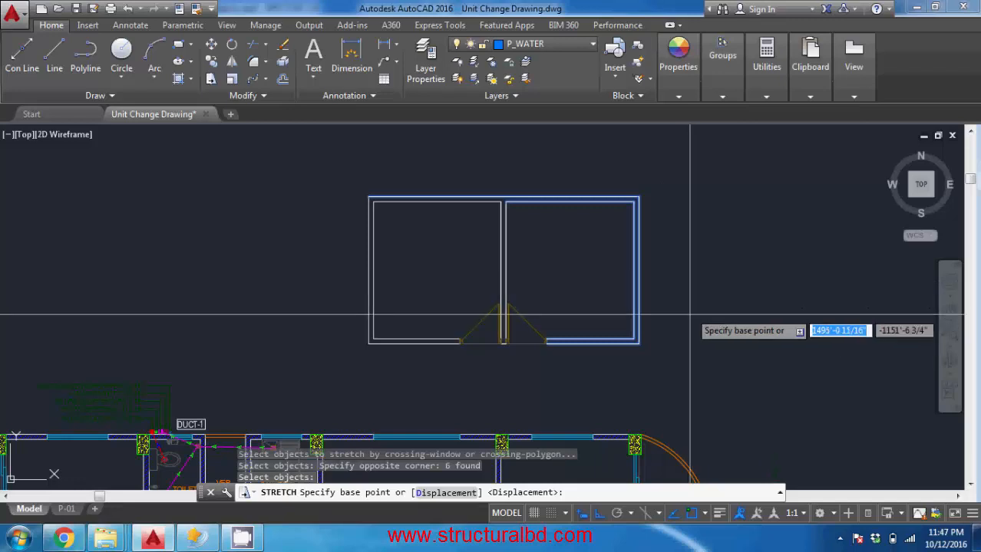
click(688, 244)
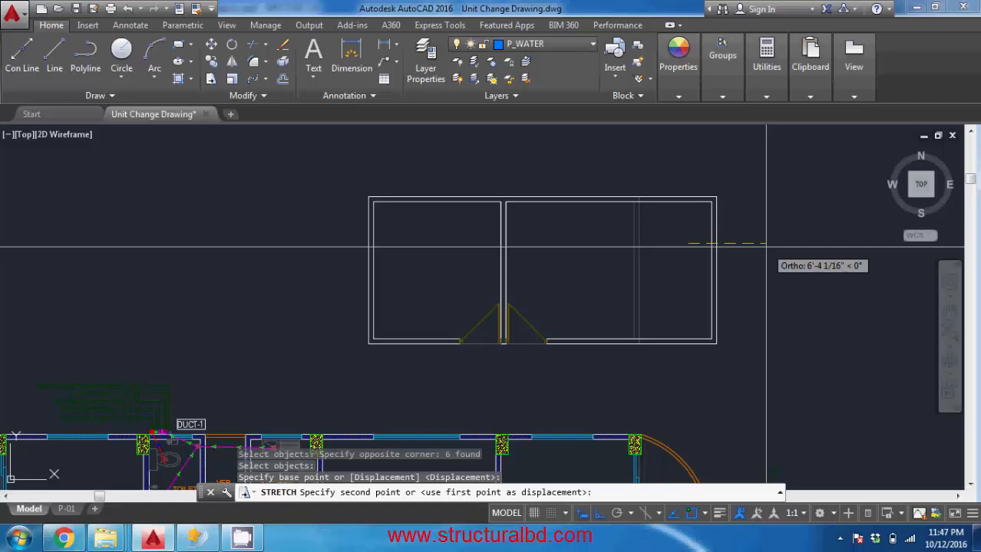
key(F8)
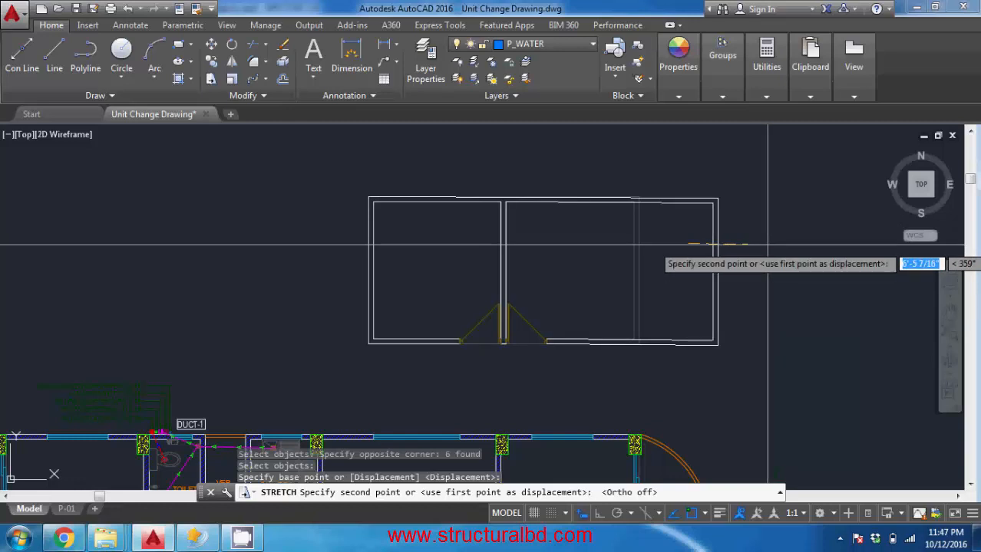
key(F8)
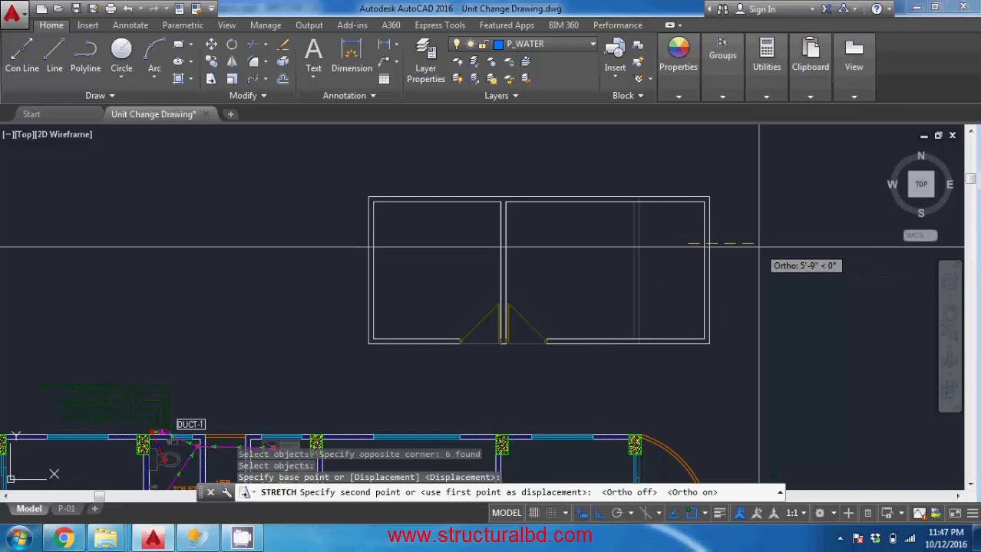
click(759, 246)
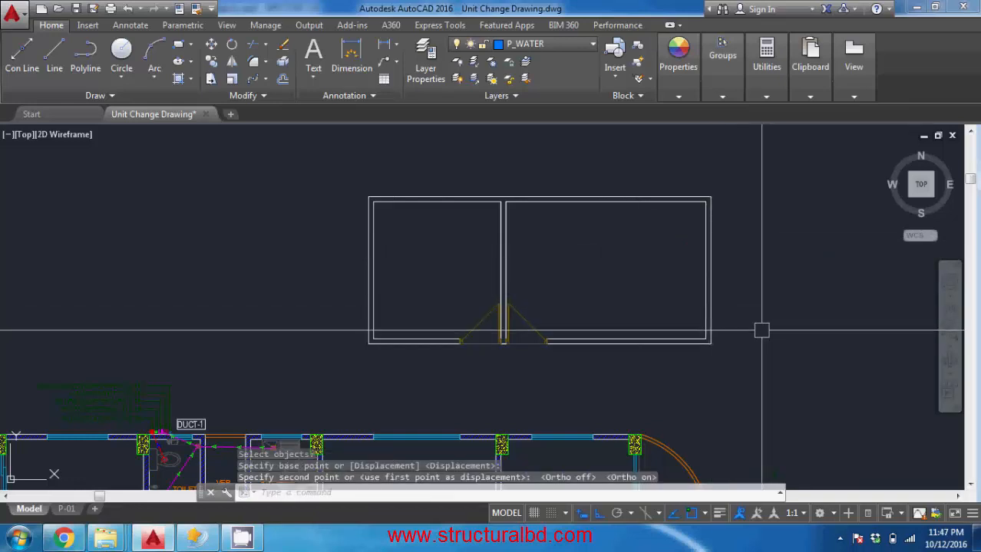
Stretch the right end wall of the two-room plan back inward by 12 inches
text(s)
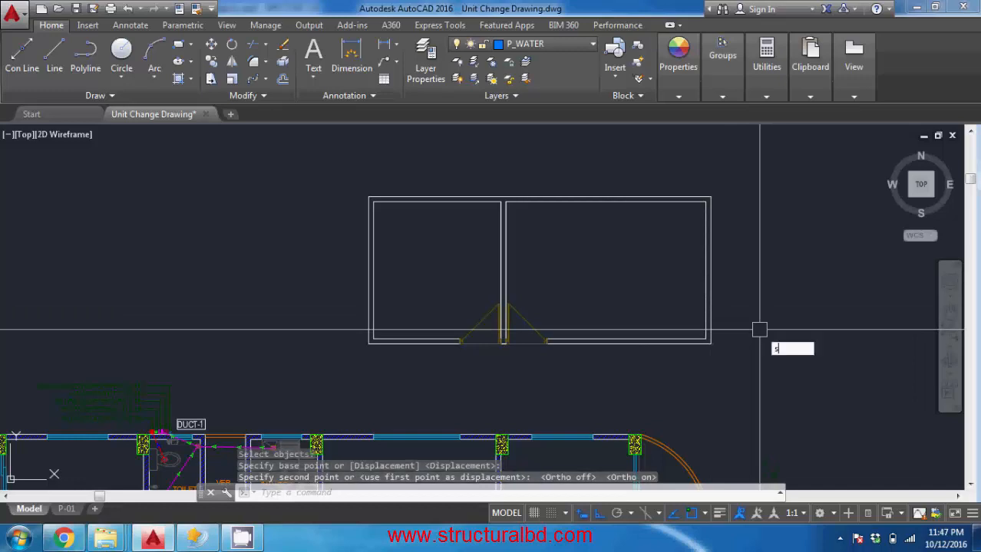
key(Return)
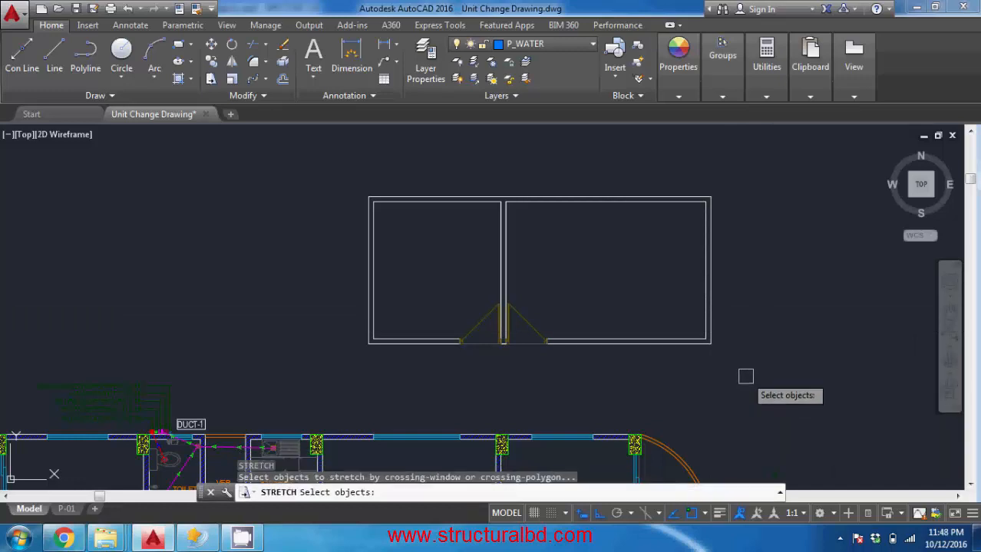
click(741, 349)
click(663, 169)
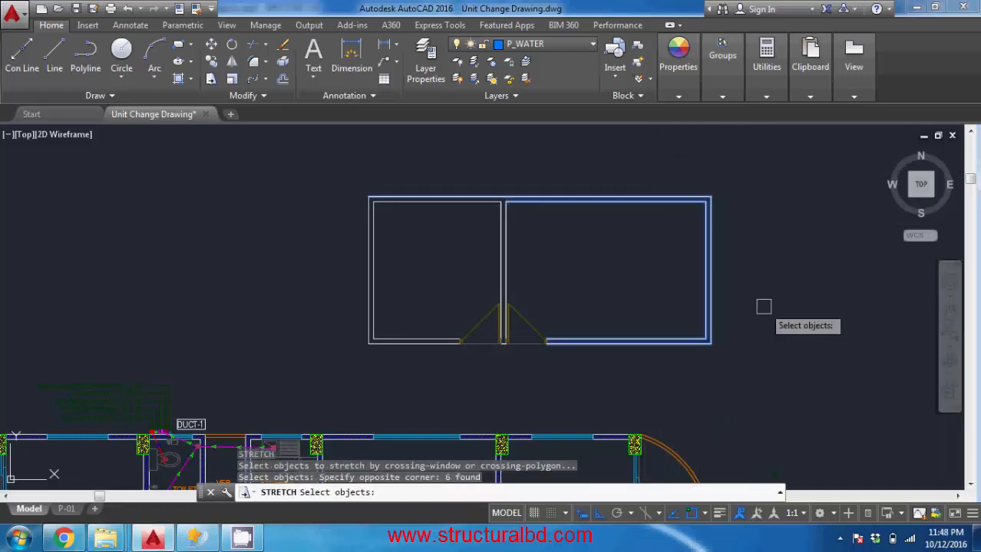
key(Return)
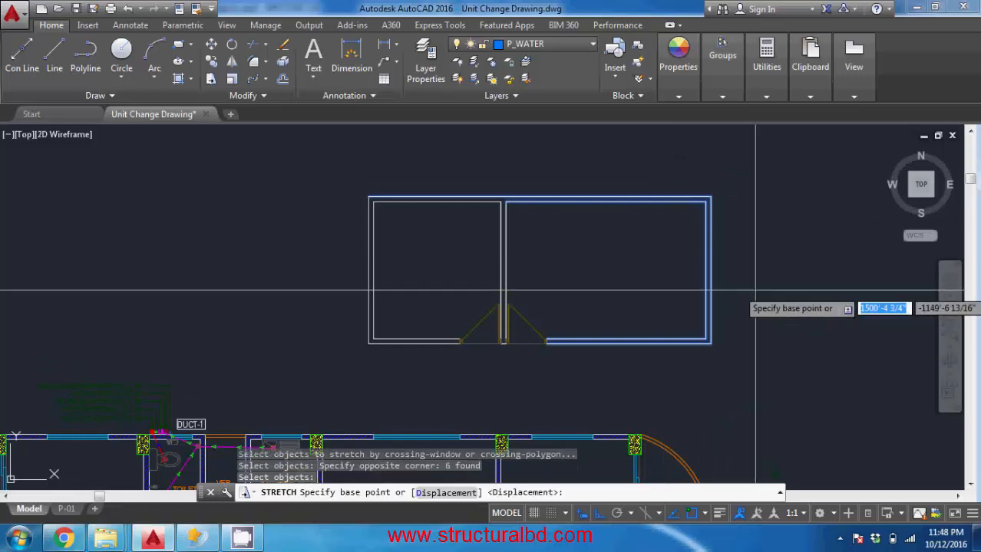
click(748, 278)
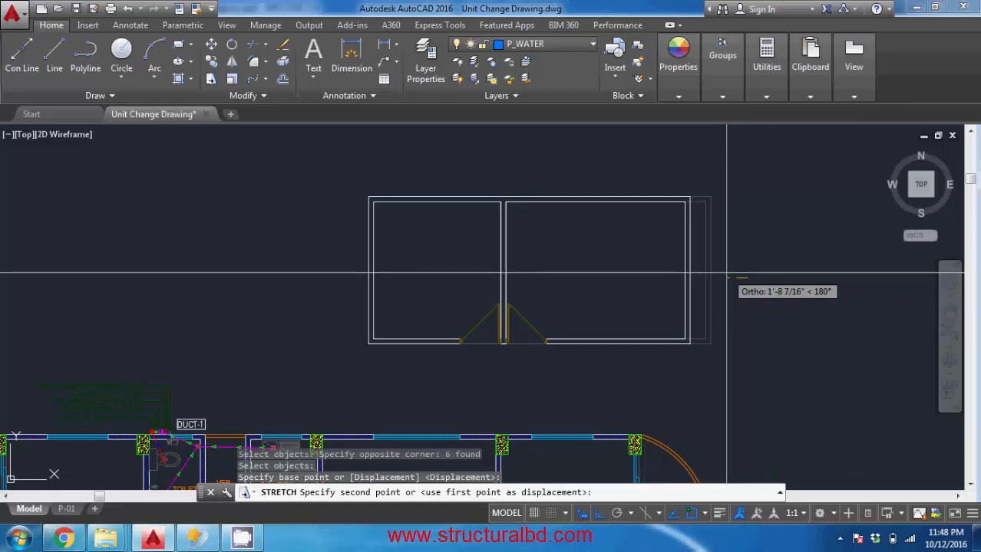
text(12)
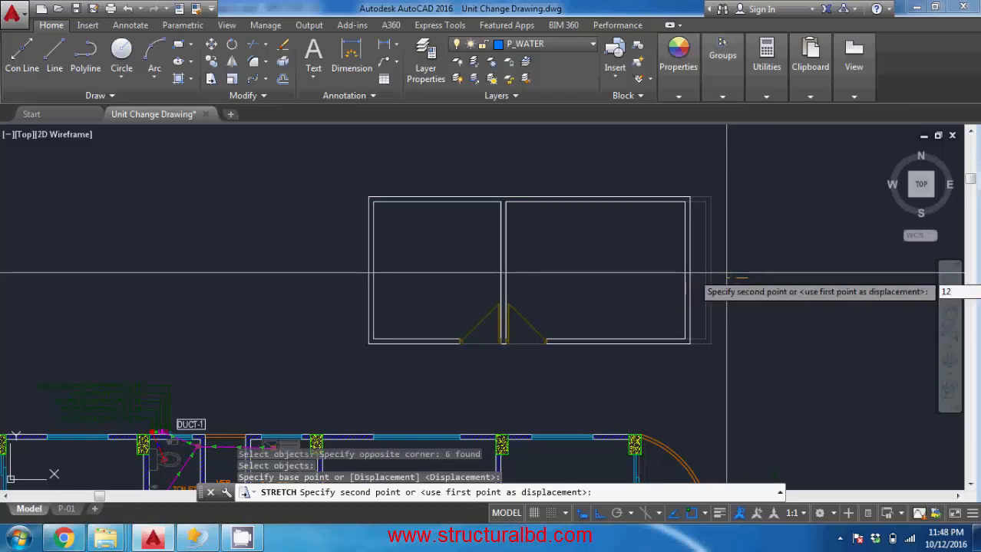
key(Return)
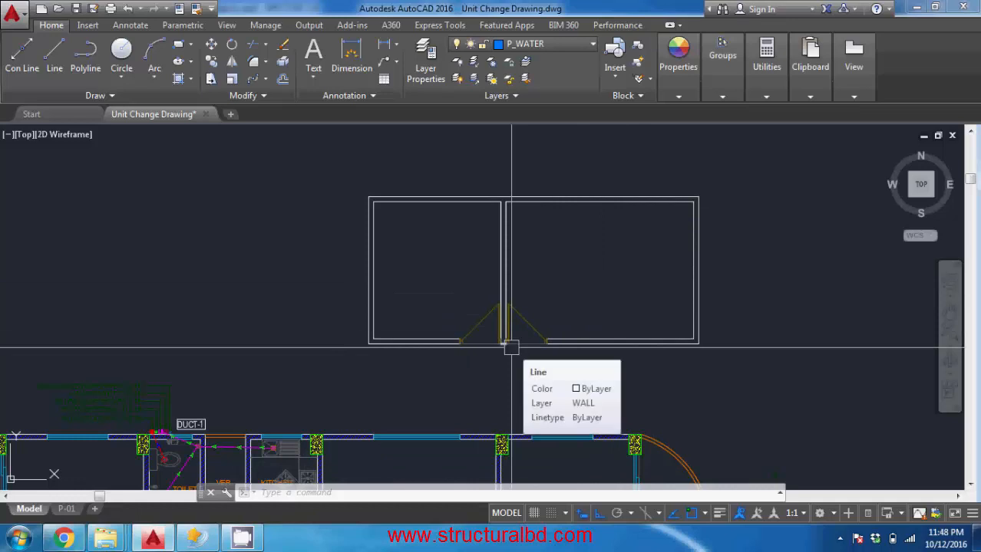
Stretch the middle partition wall together with both doors about 2'-3" horizontally toward the right end wall
text(s)
key(Return)
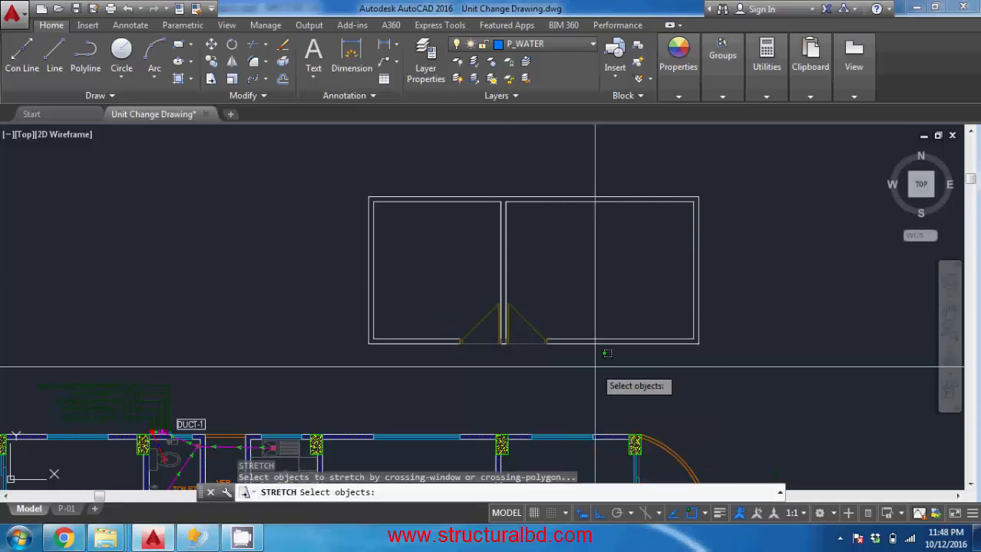
click(596, 364)
click(432, 167)
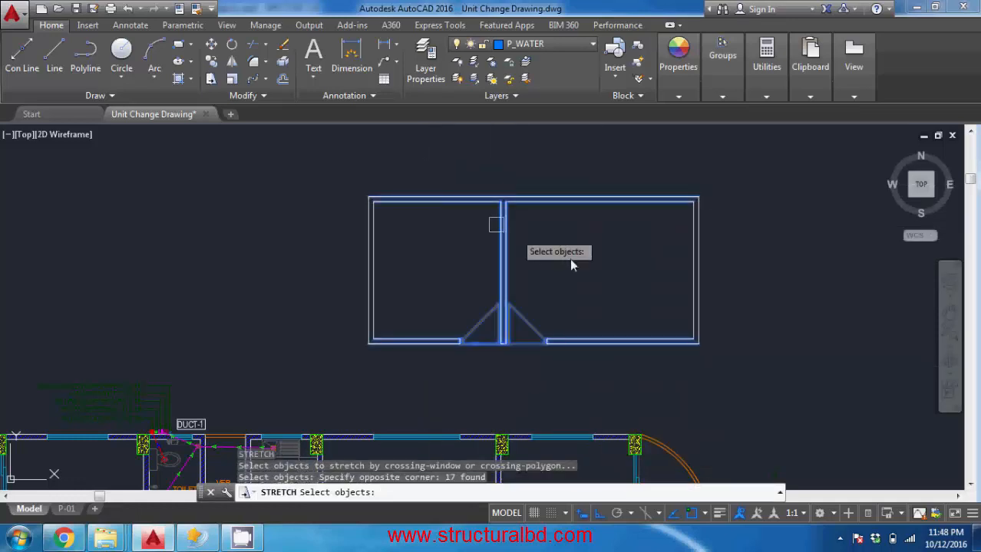
key(Return)
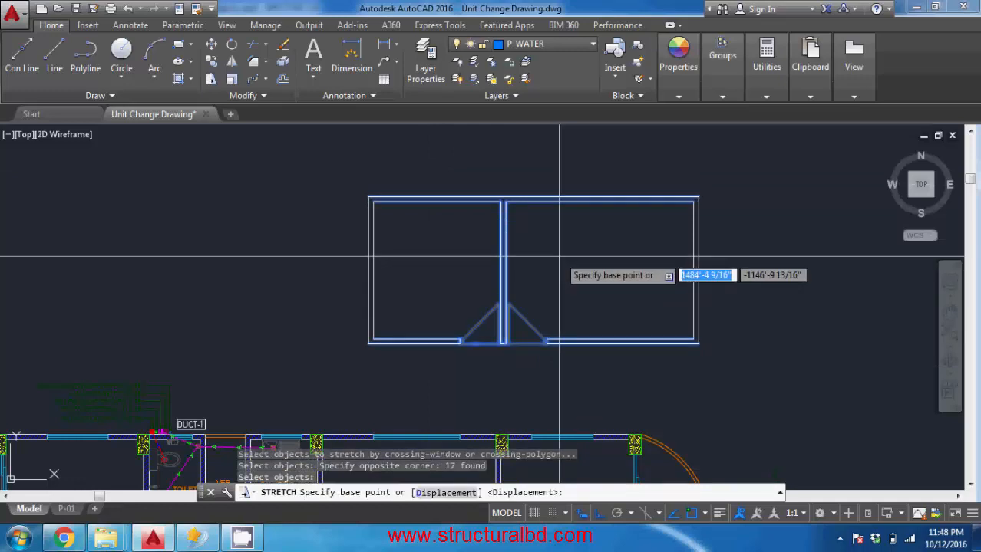
click(558, 257)
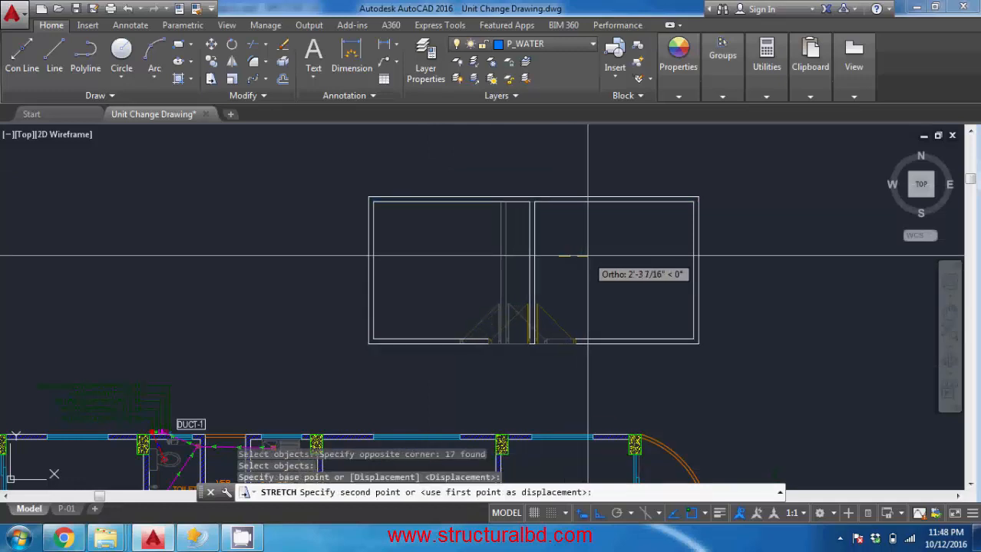
click(587, 257)
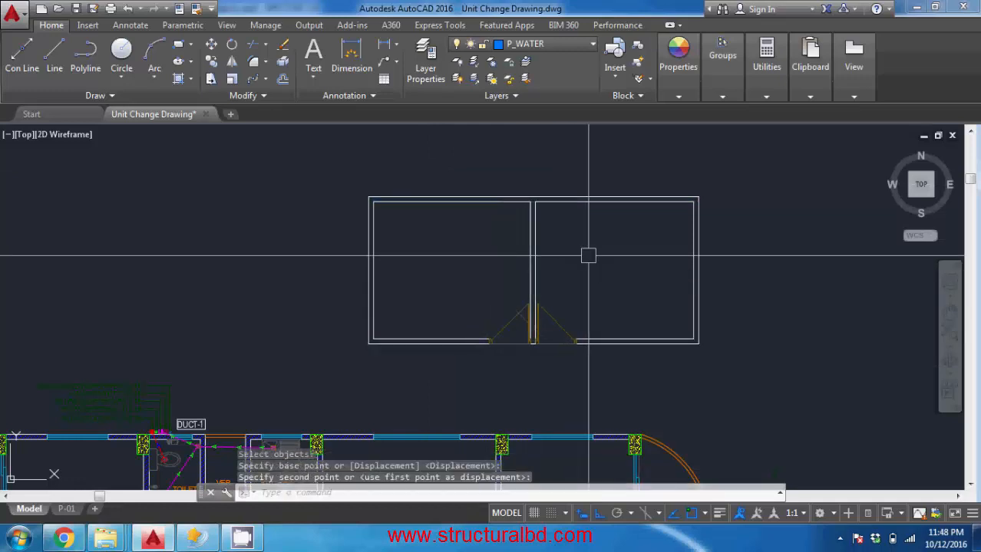
middle_drag(521, 328, 540, 315)
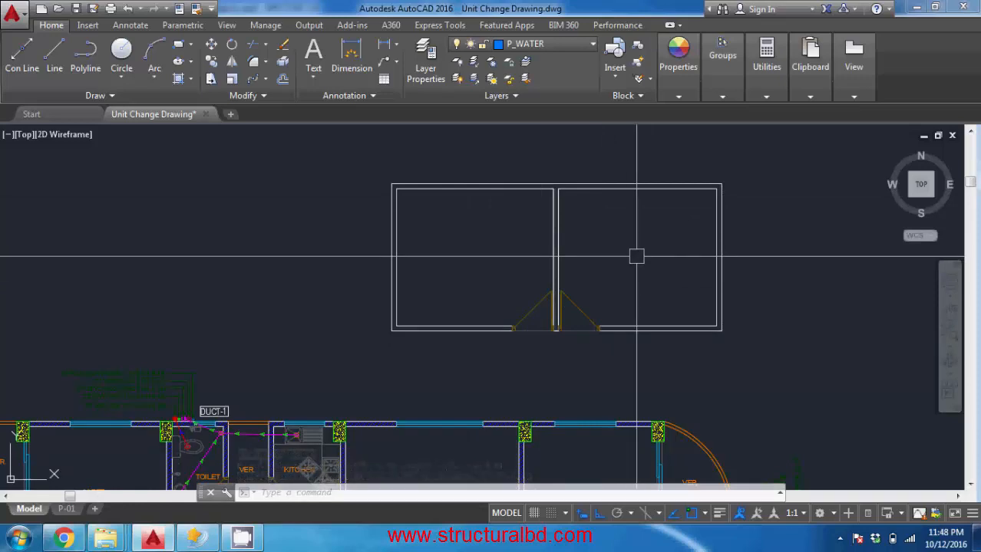
middle_drag(521, 261, 432, 274)
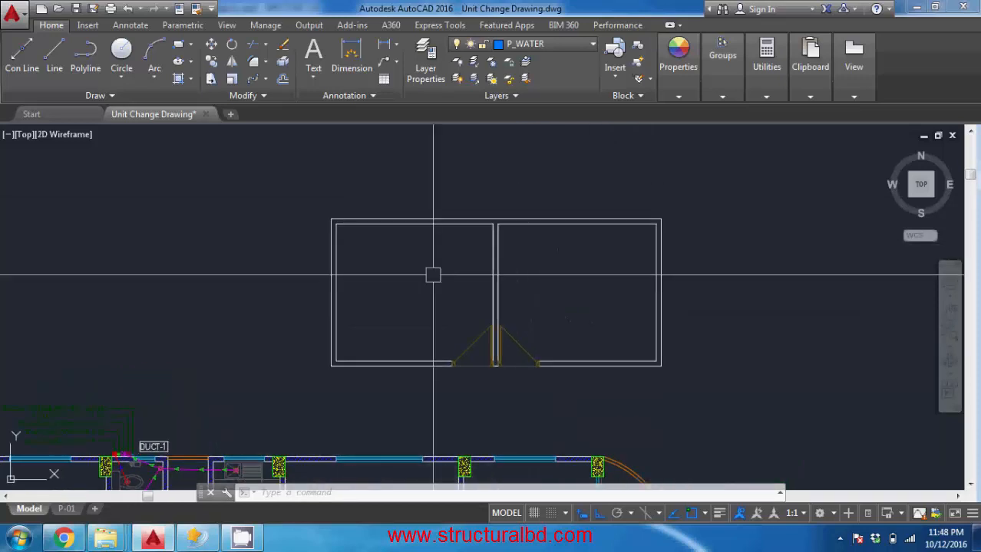
mouse_move(544, 300)
middle_down()
mouse_move(464, 296)
mouse_move(508, 285)
middle_up()
middle_drag(575, 268, 470, 247)
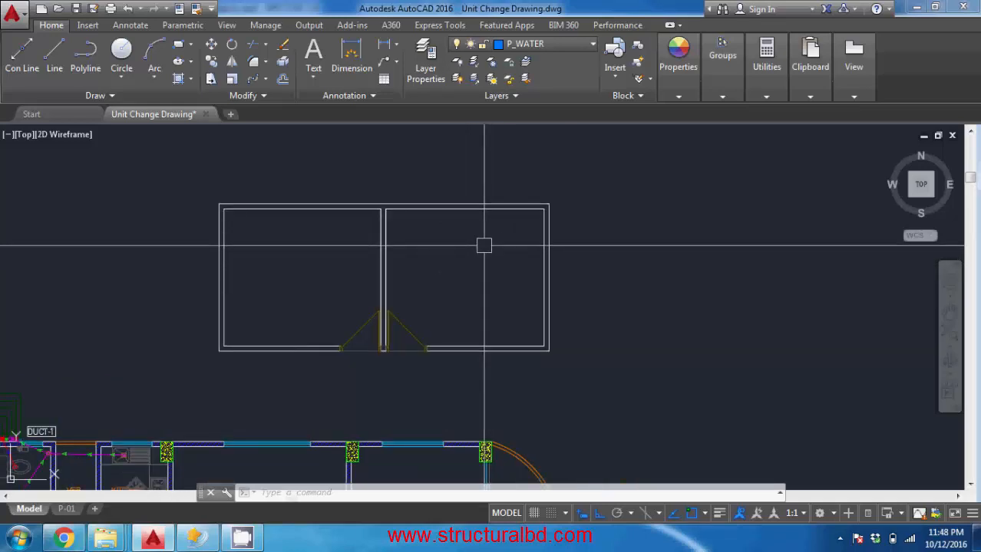
key(Return)
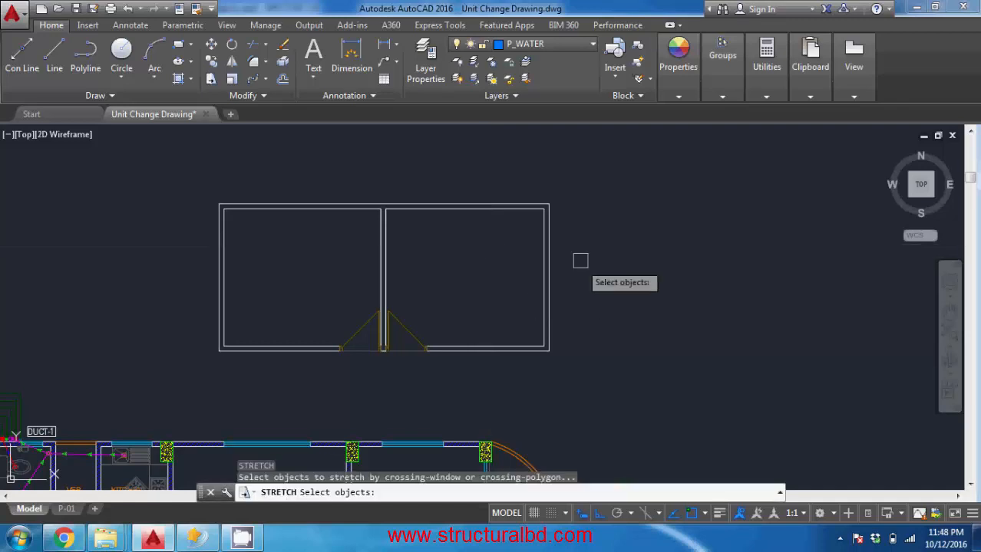
middle_drag(581, 262, 603, 281)
click(608, 416)
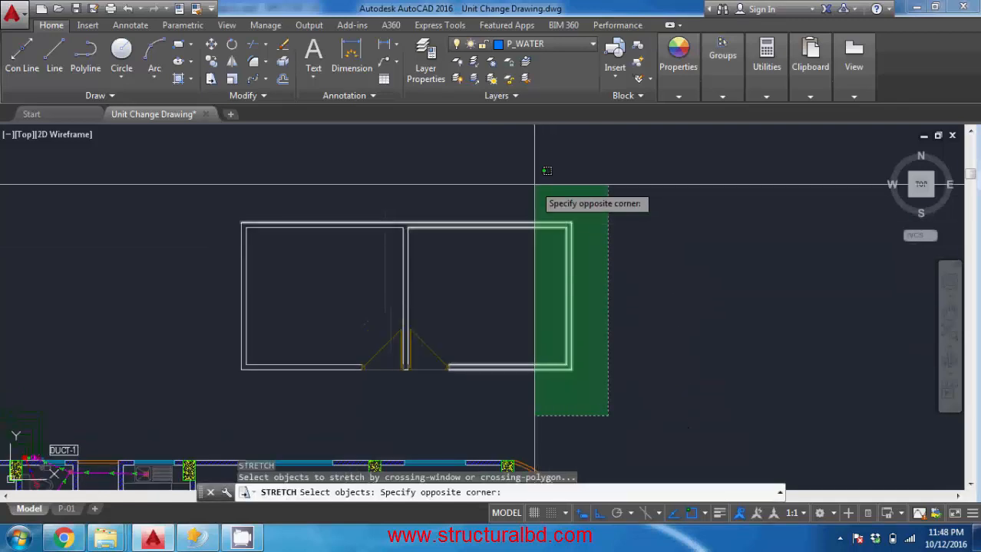
click(553, 205)
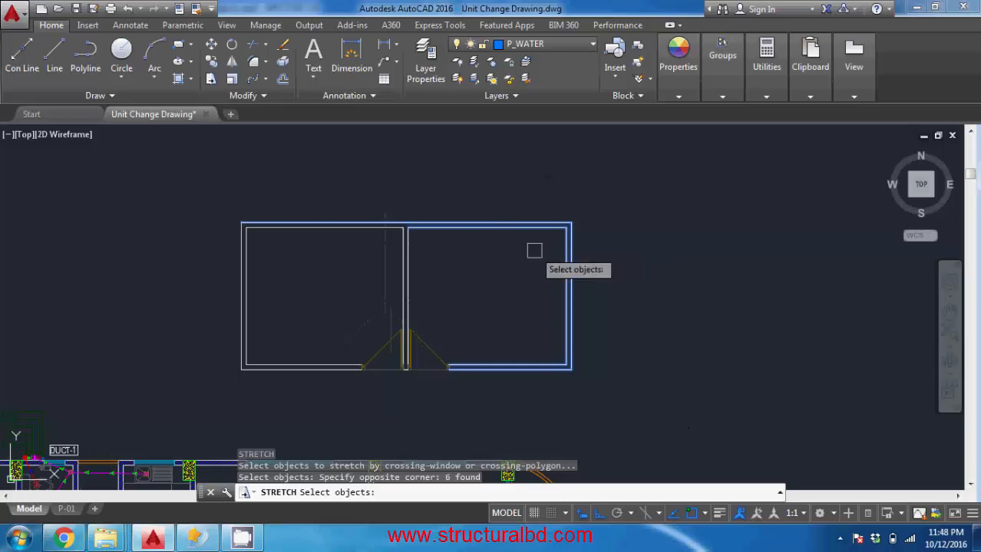
key(Escape)
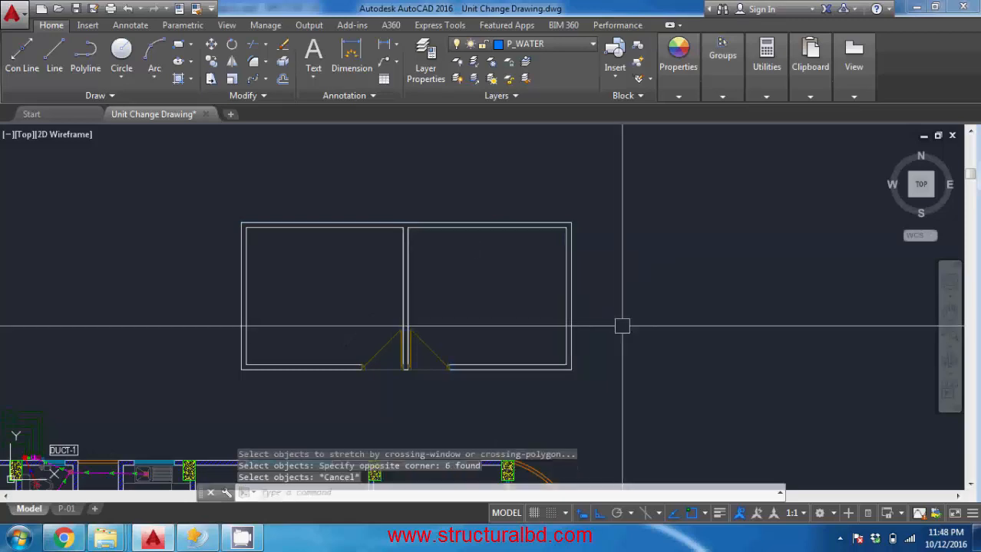
key(Return)
click(623, 365)
click(529, 198)
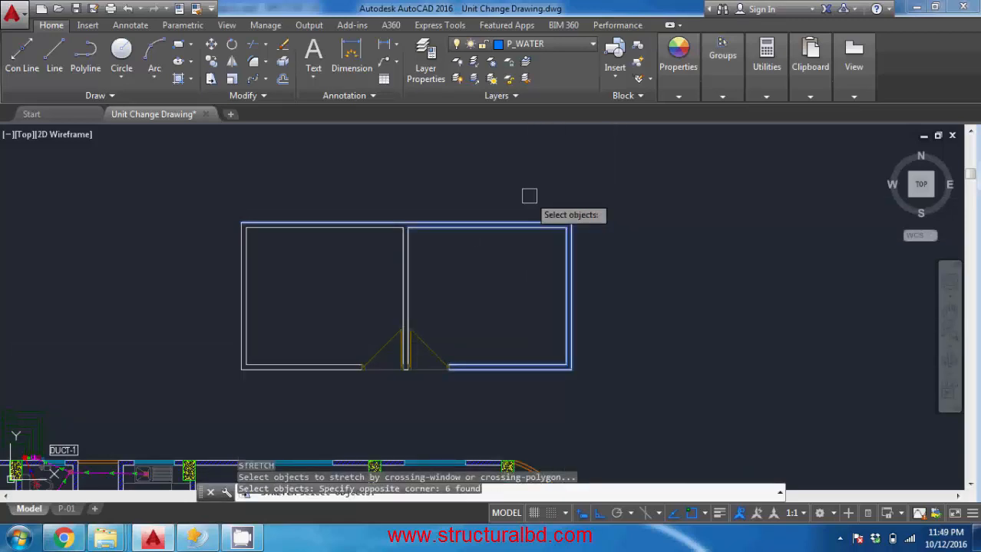
key(Escape)
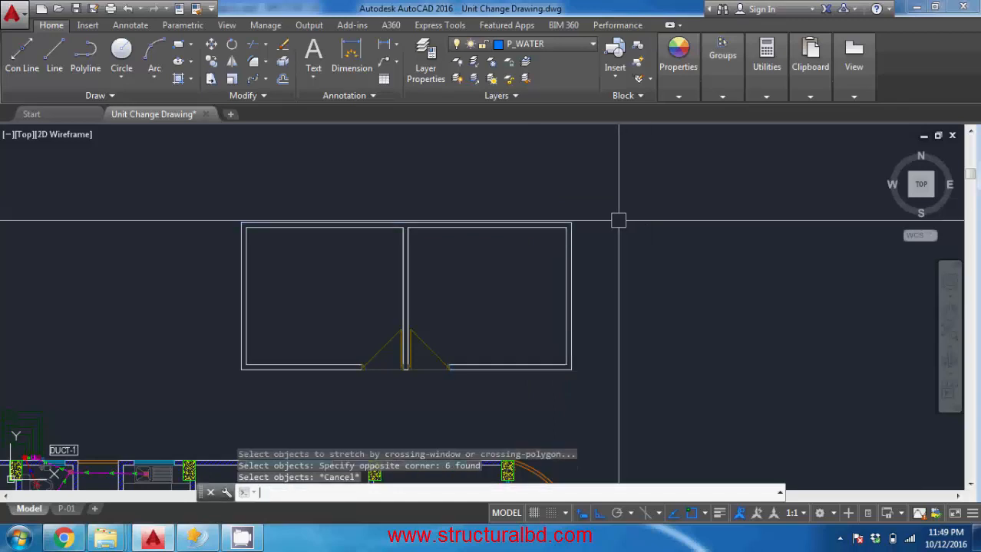
key(Return)
click(592, 396)
click(545, 296)
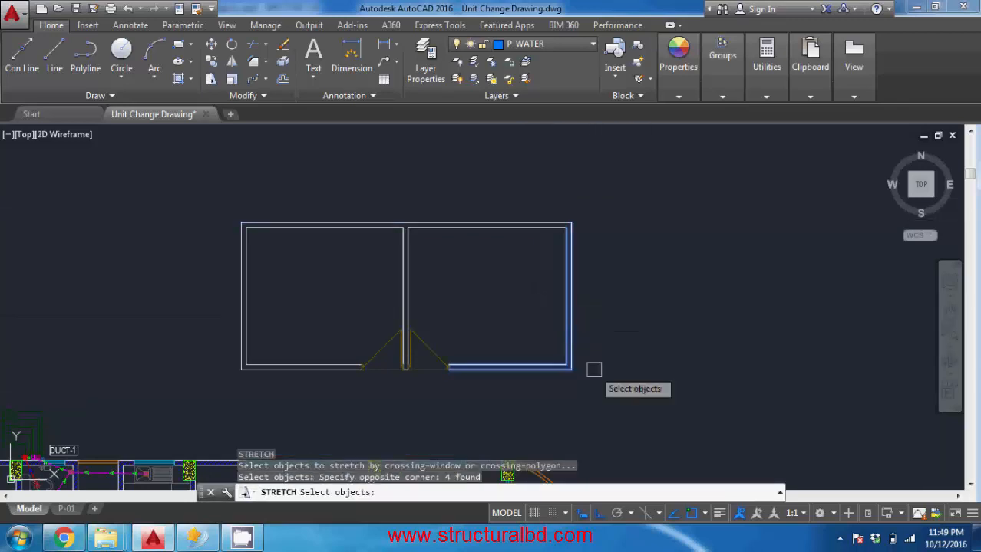
key(Return)
click(603, 298)
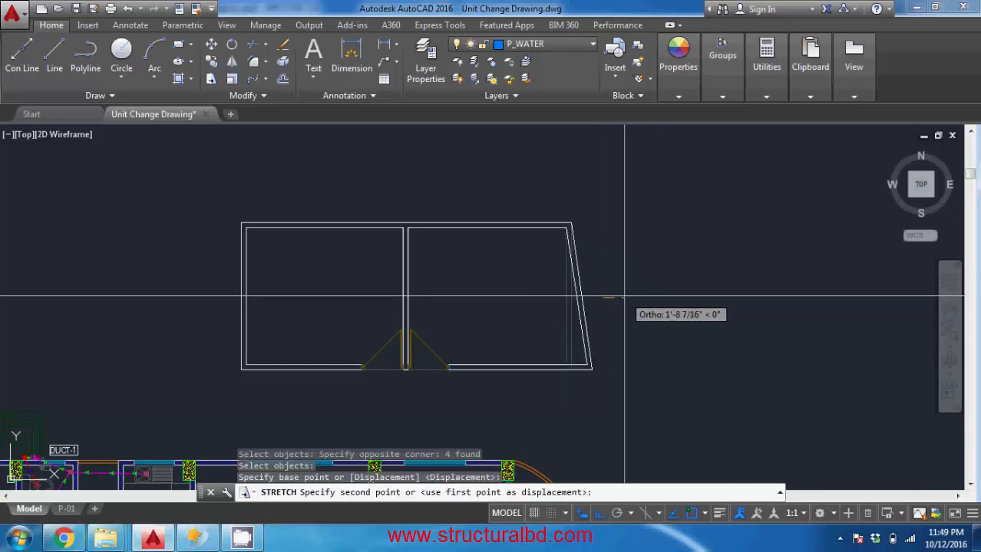
key(Escape)
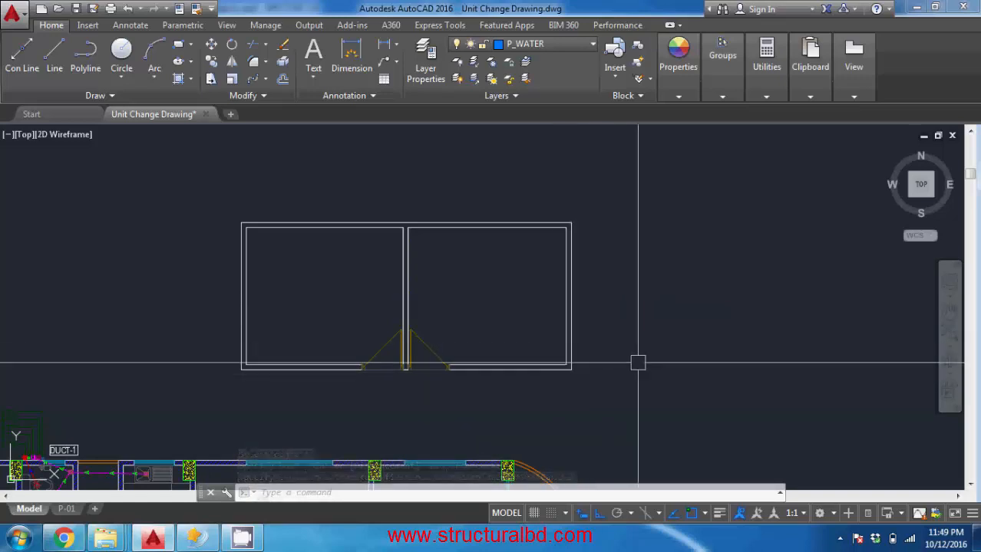
Lengthen the left line of the middle partition dynamically upward past the top wall by about 5'-1"
middle_drag(637, 363, 620, 335)
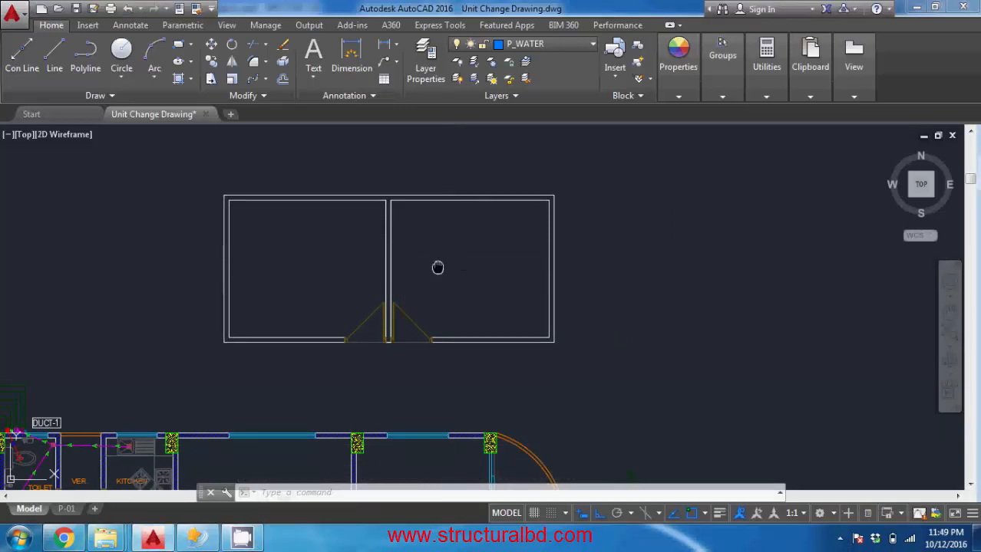
middle_drag(438, 269, 561, 287)
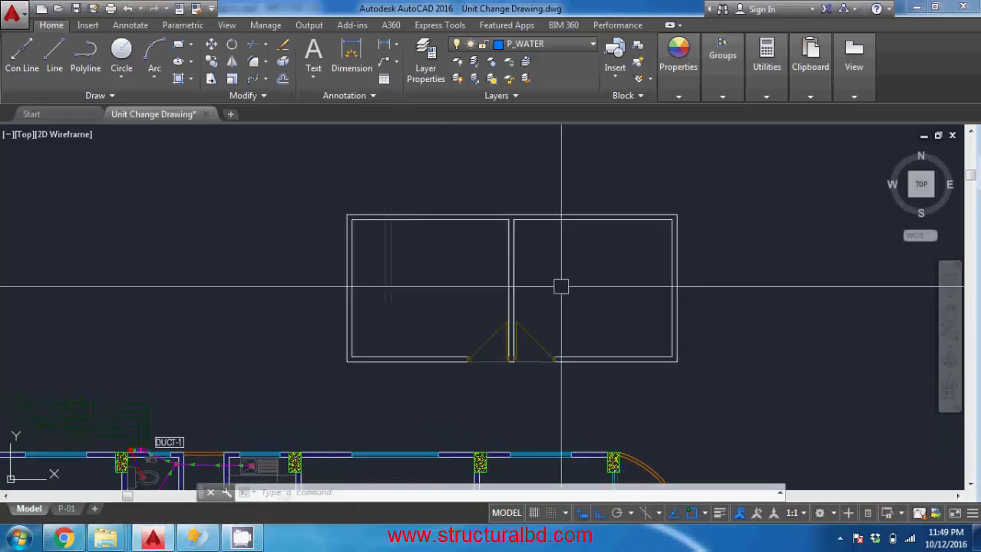
click(264, 96)
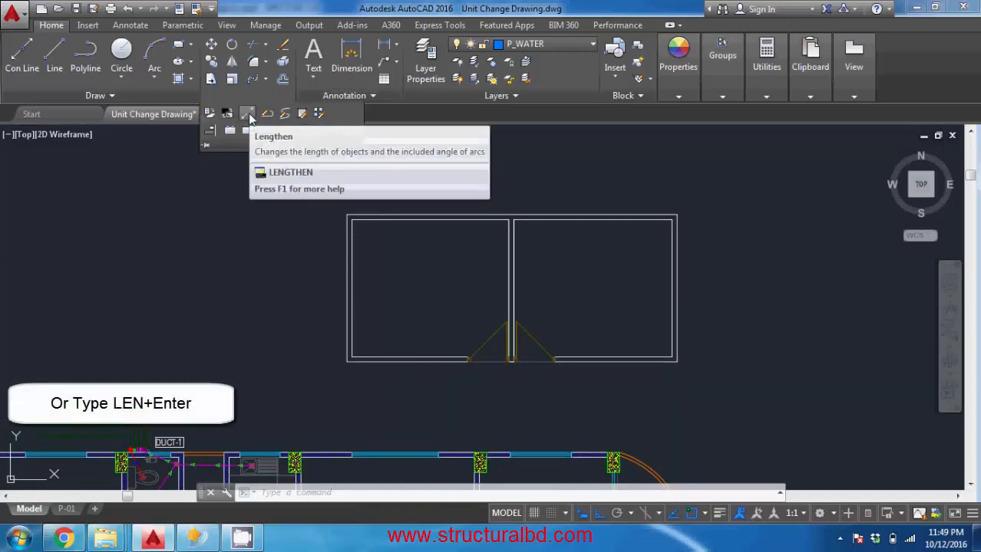
click(249, 117)
scroll(504, 249, up, 2)
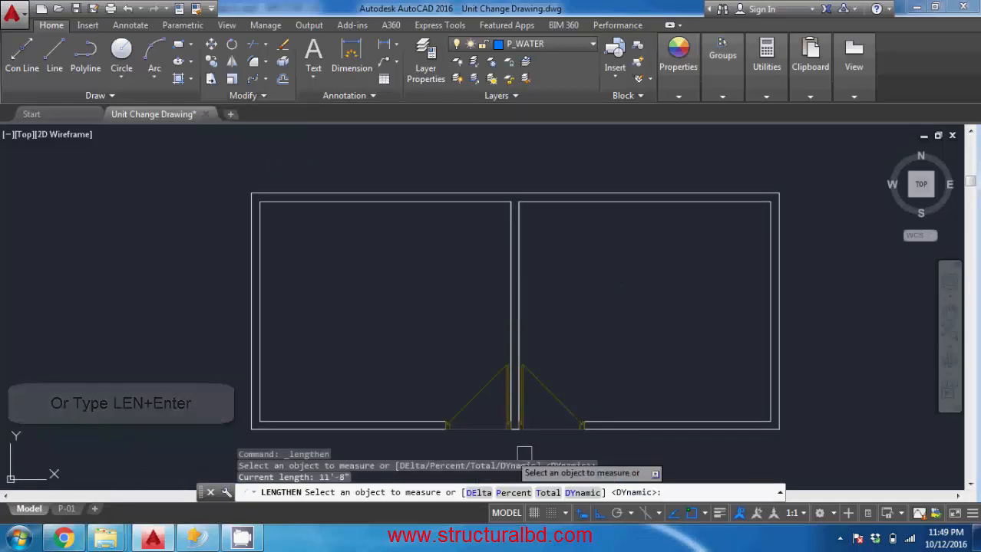
click(574, 495)
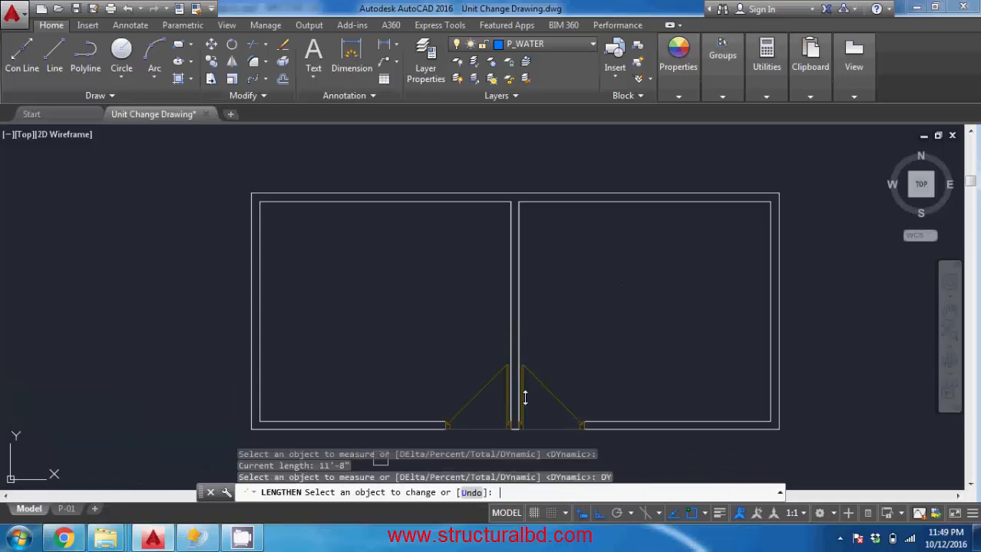
click(510, 264)
middle_drag(514, 162, 506, 223)
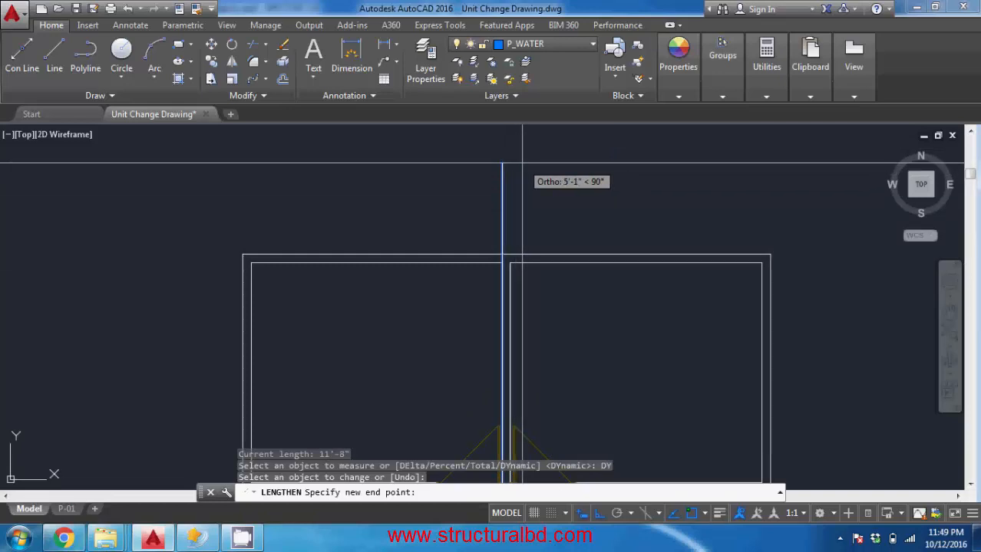
click(521, 163)
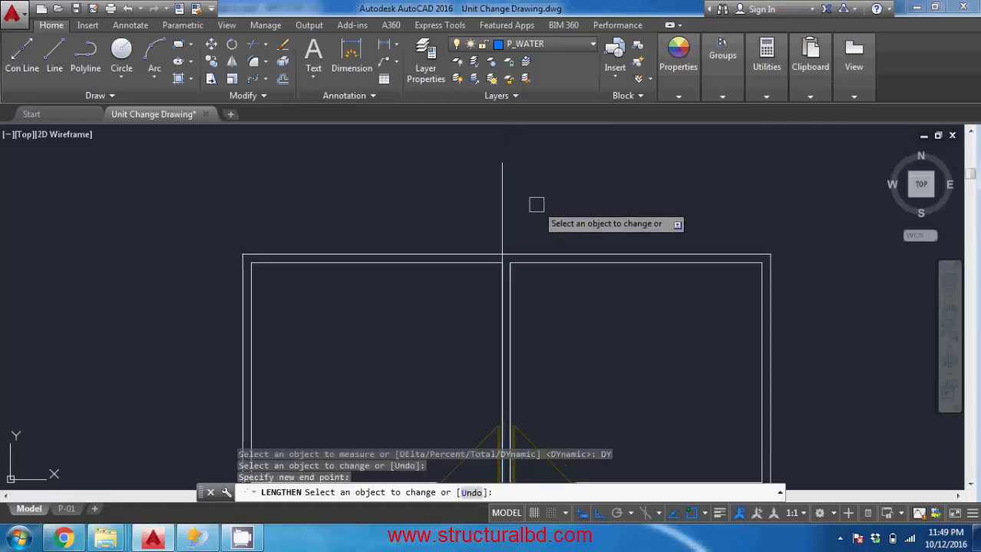
key(Return)
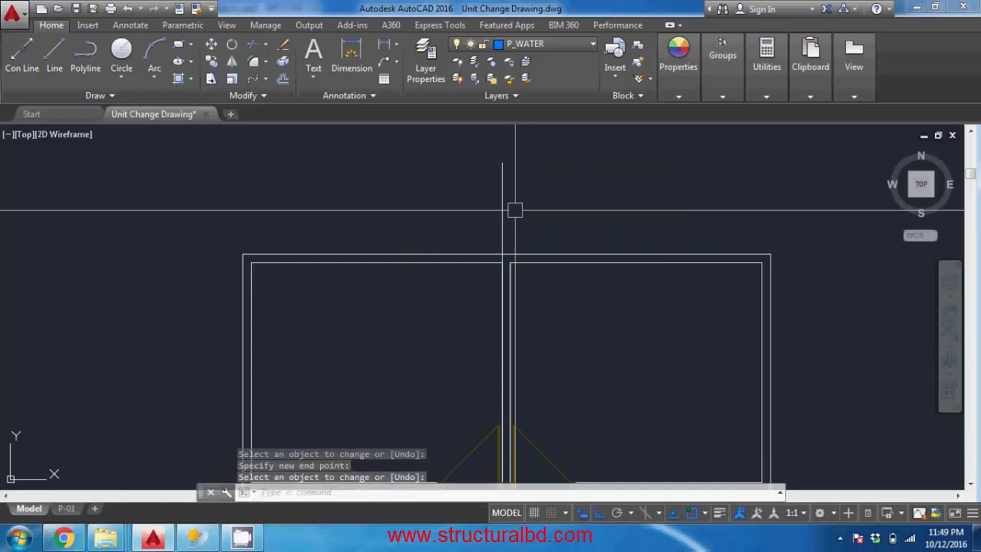
Shorten the extended partition line dynamically back down to the inner face of the top wall
key(Return)
click(499, 204)
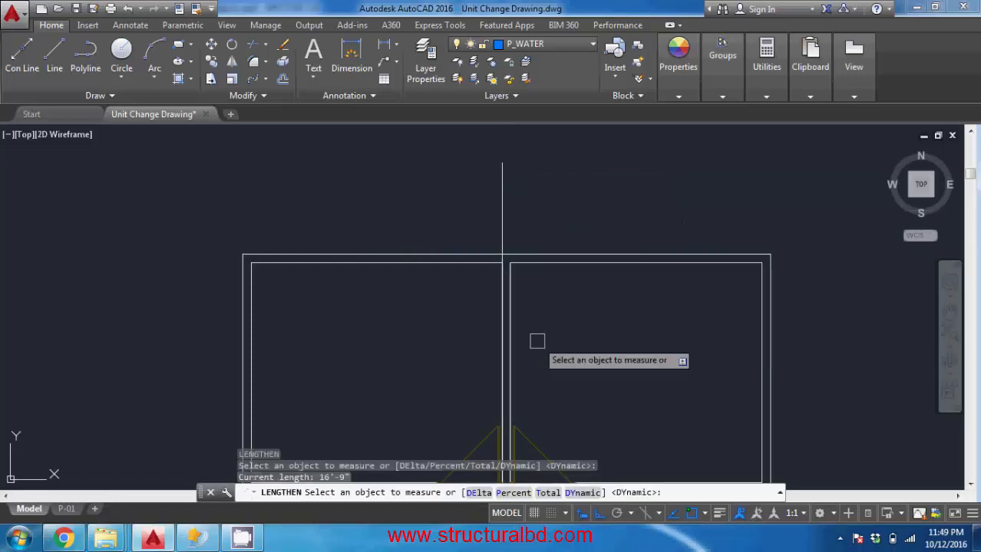
click(580, 494)
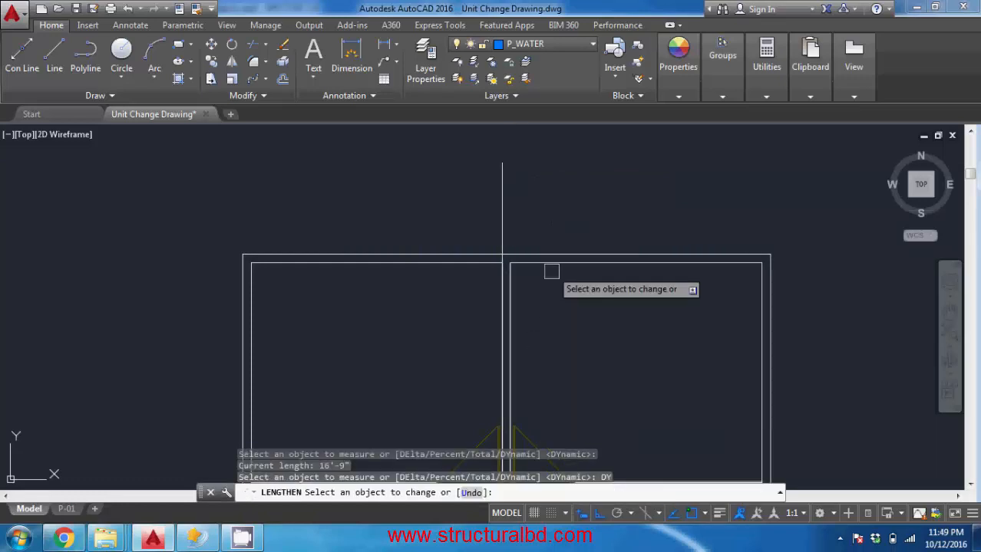
click(503, 208)
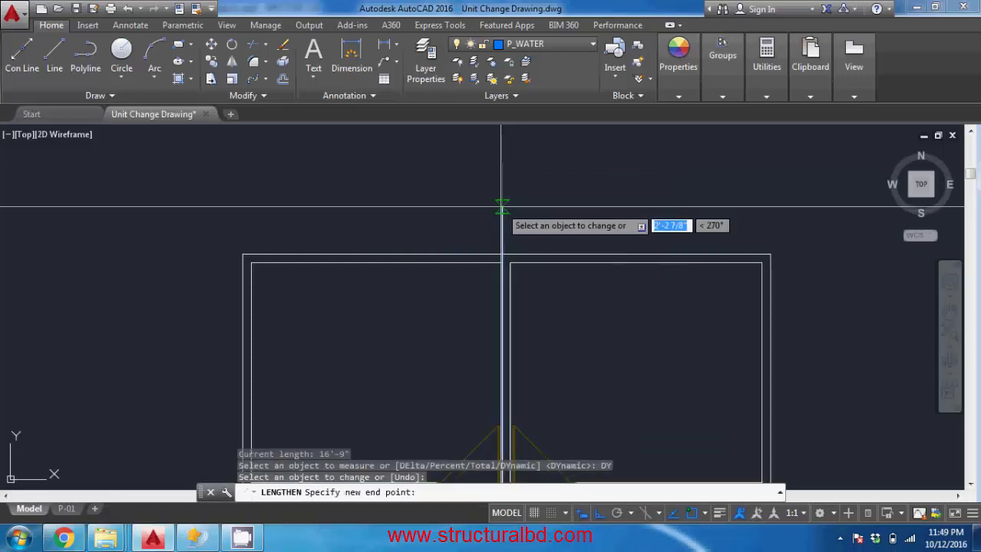
click(502, 163)
click(500, 193)
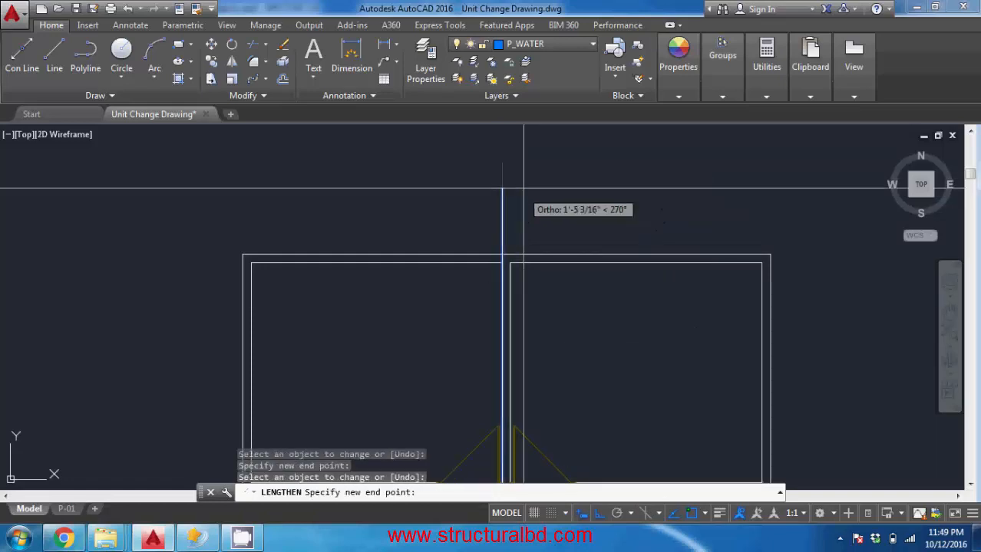
click(503, 207)
click(502, 192)
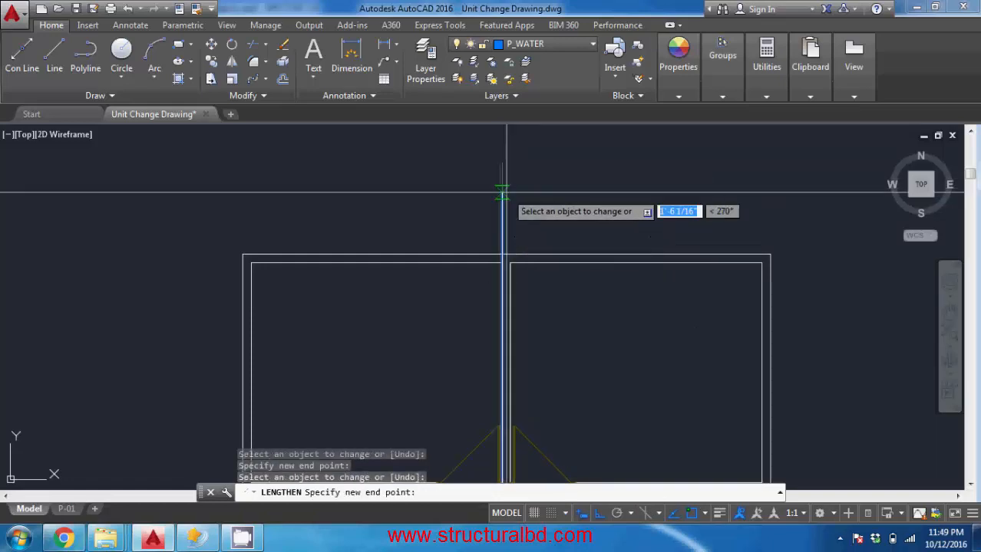
click(499, 315)
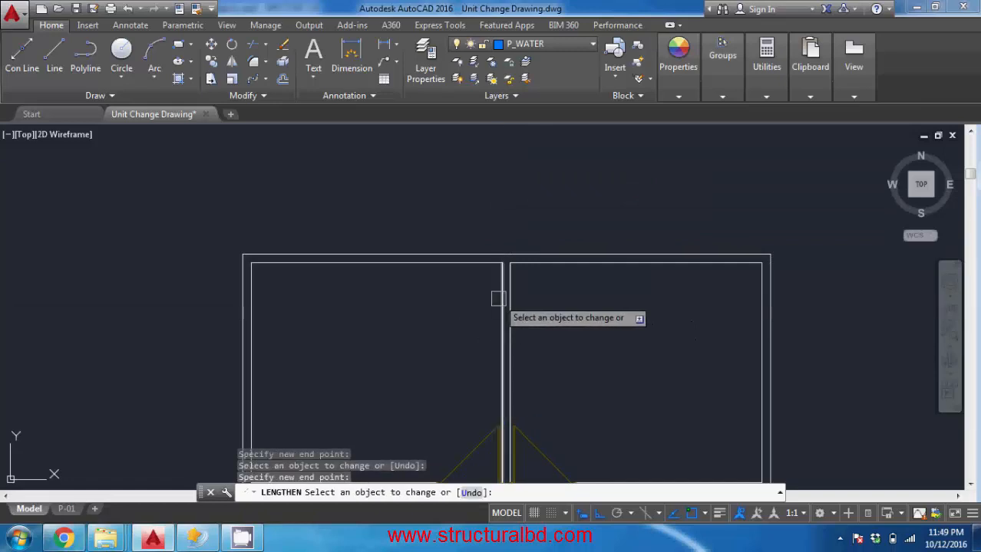
Shorten the left partition line further so its upper end stops slightly below the inner face of the top wall
click(501, 298)
click(499, 309)
click(501, 287)
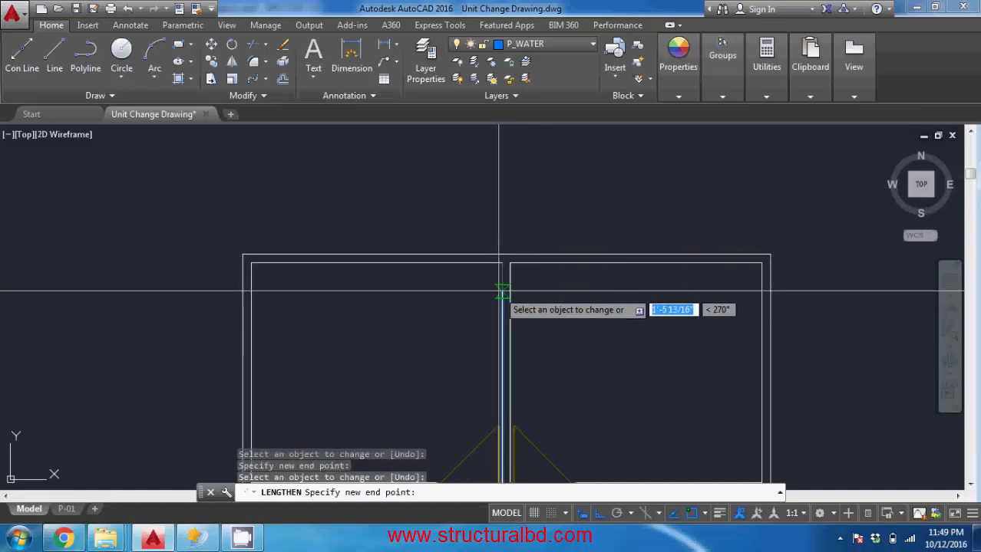
click(493, 317)
scroll(497, 257, down, 1)
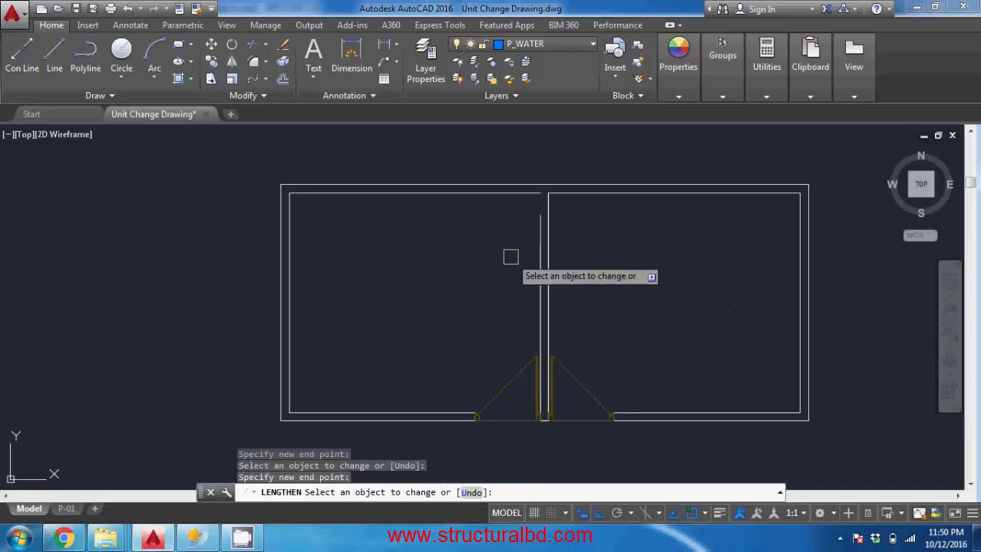
scroll(518, 307, down, 2)
mouse_move(459, 273)
middle_down()
mouse_move(447, 273)
mouse_move(501, 291)
mouse_move(451, 280)
middle_up()
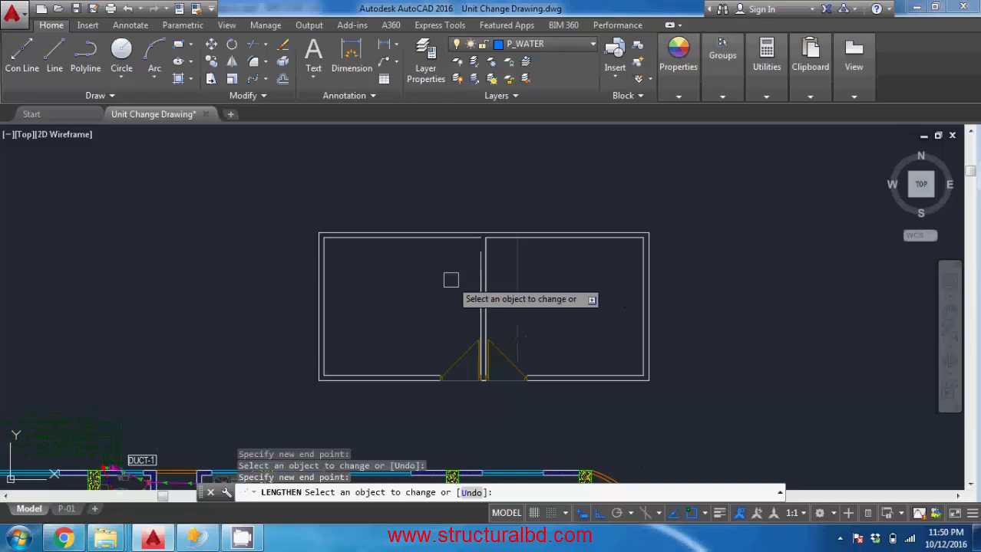
Create a rectangular array from the small square sitting on the upper edge of the large rectangle
scroll(450, 279, up, 2)
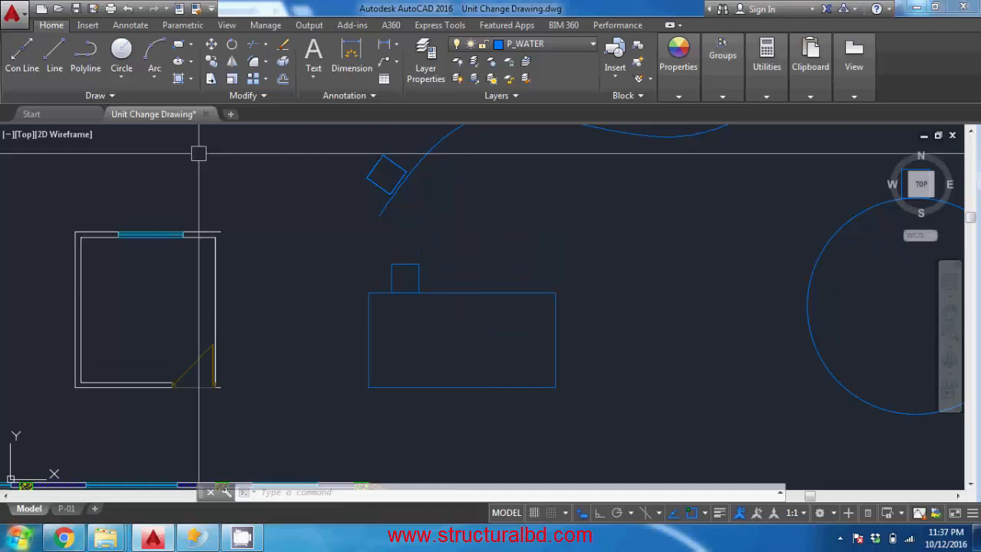
click(266, 80)
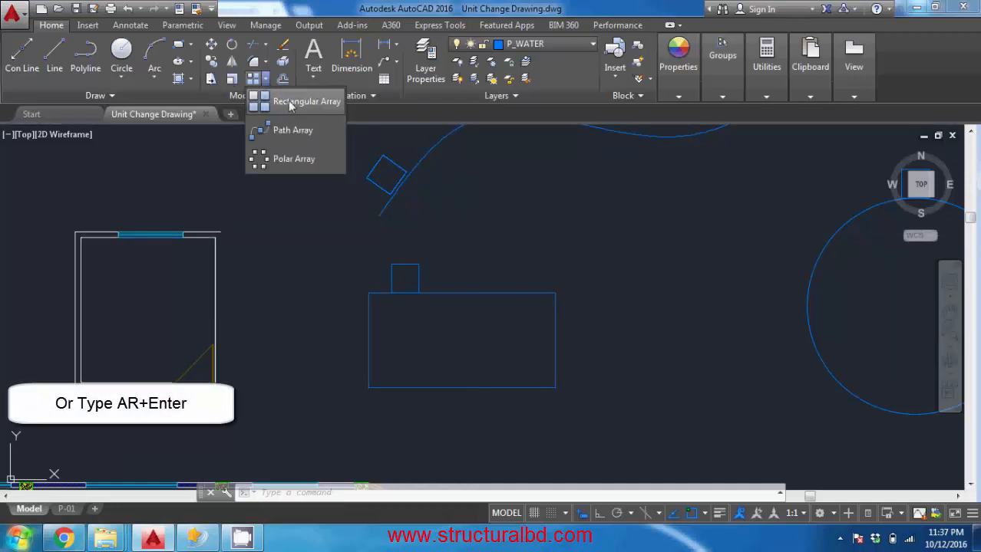
click(290, 102)
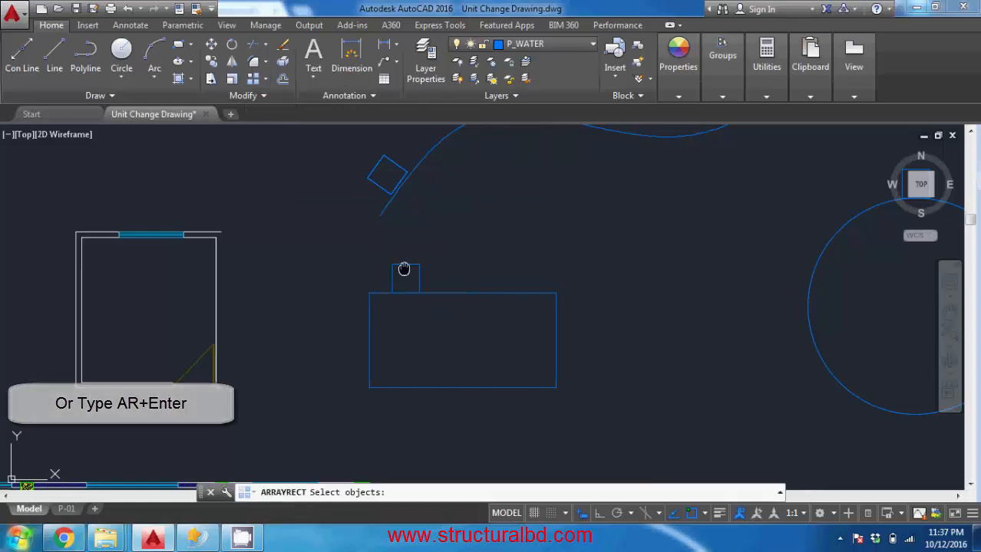
middle_drag(404, 269, 439, 261)
click(439, 261)
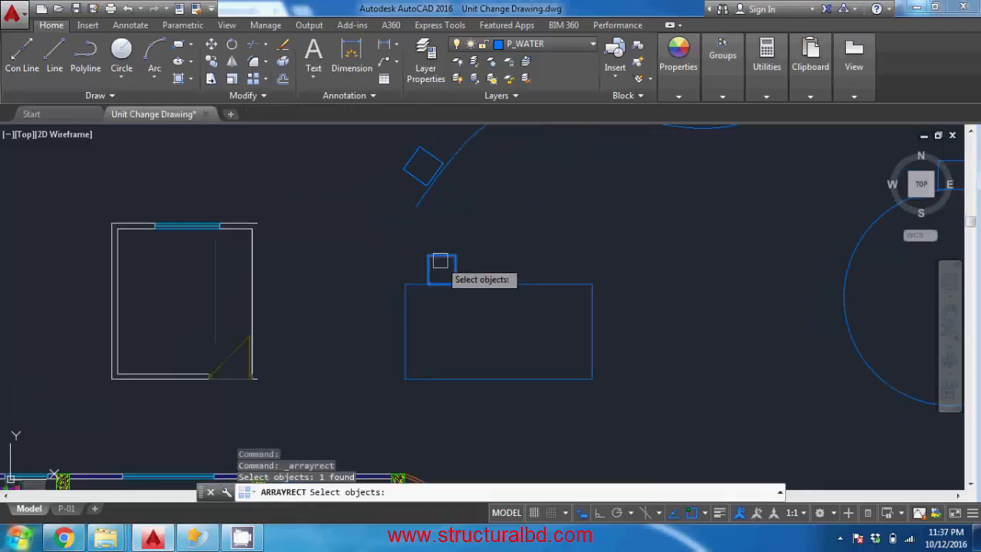
key(Return)
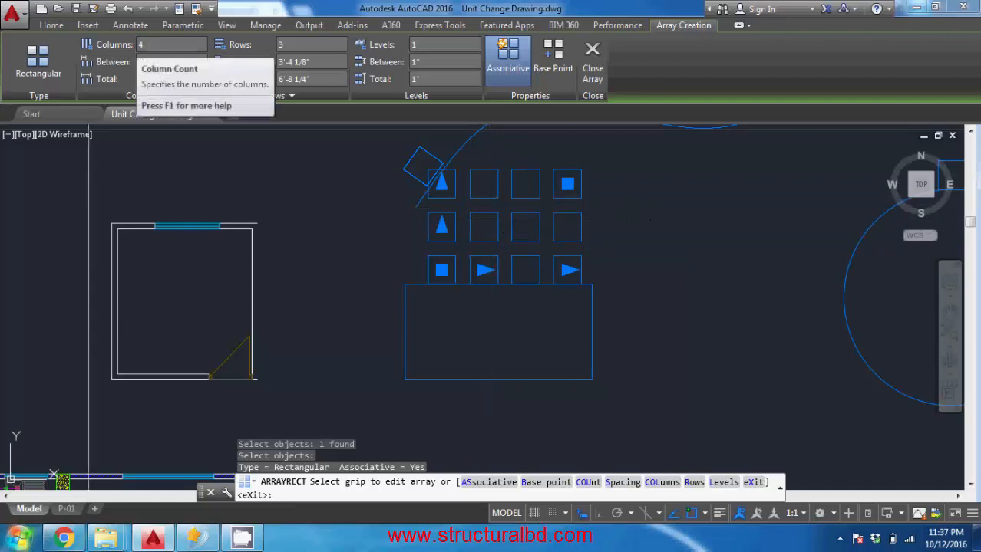
Set the rectangular array of squares to 3 columns and 1 row
click(140, 46)
click(296, 48)
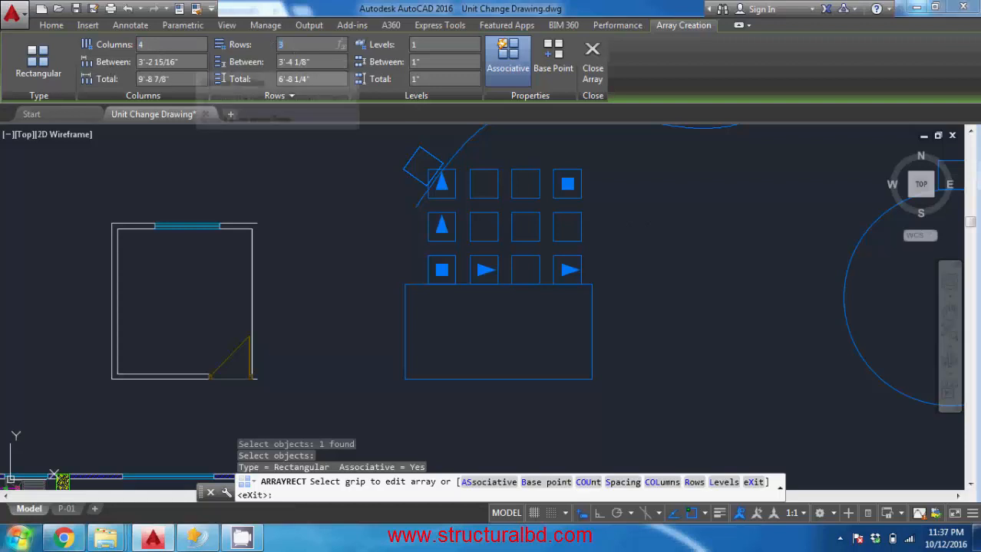
click(135, 62)
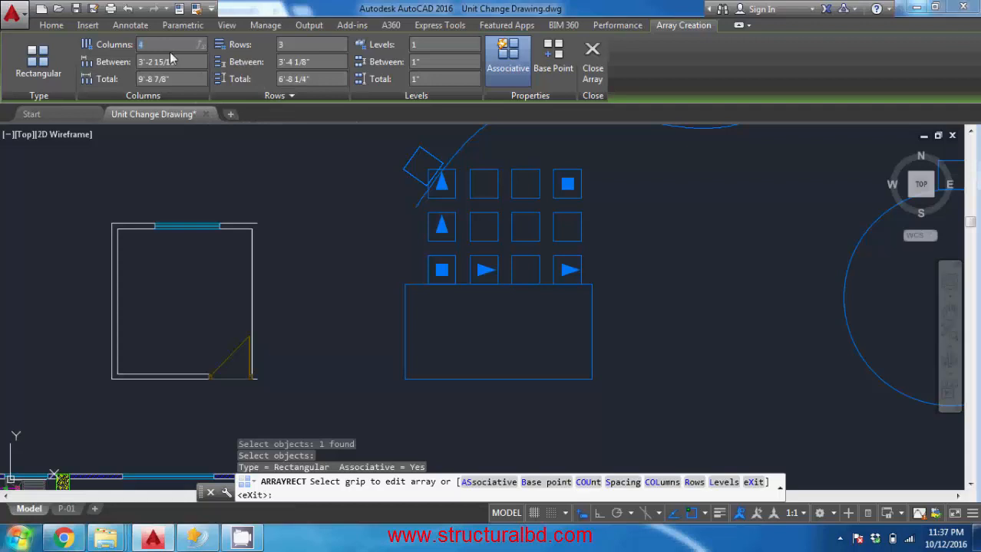
key(Return)
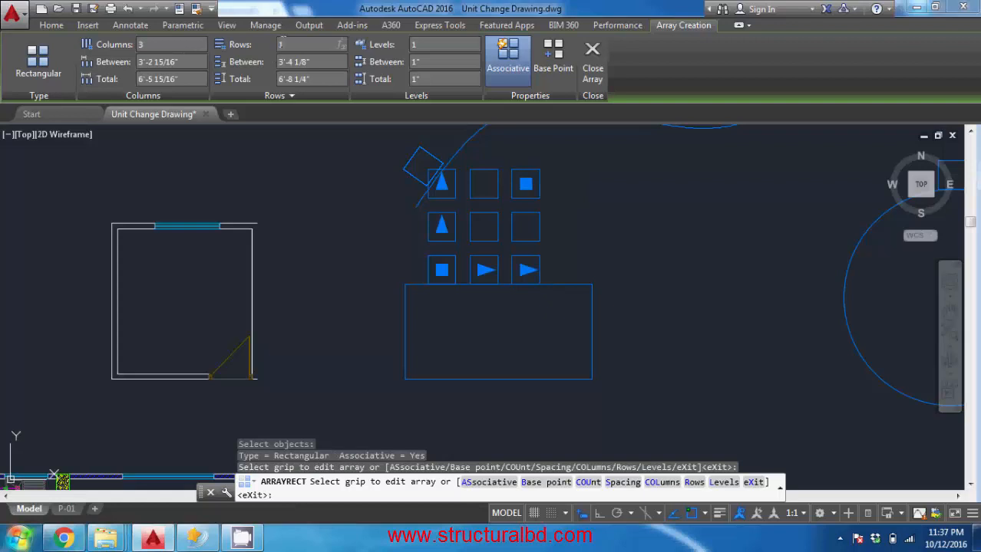
text(1)
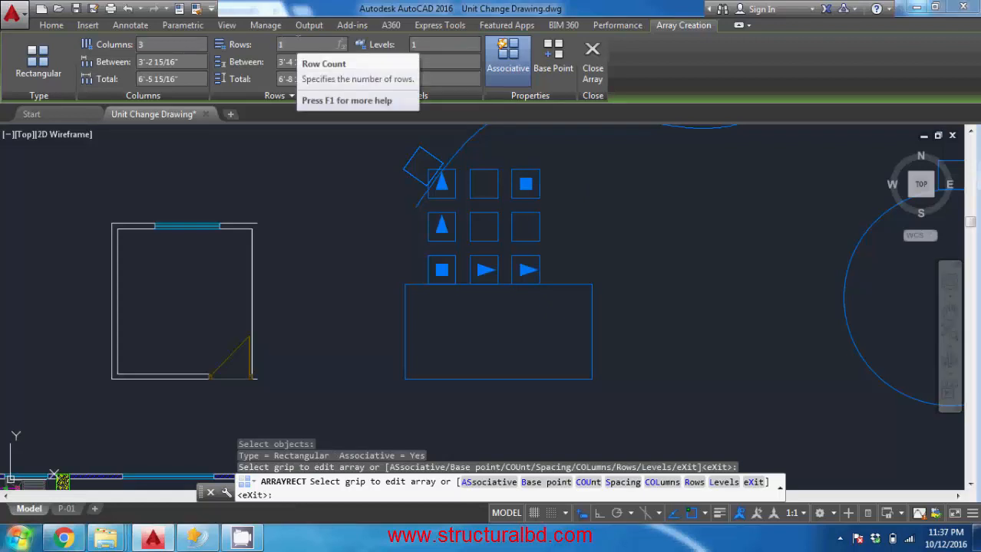
key(Return)
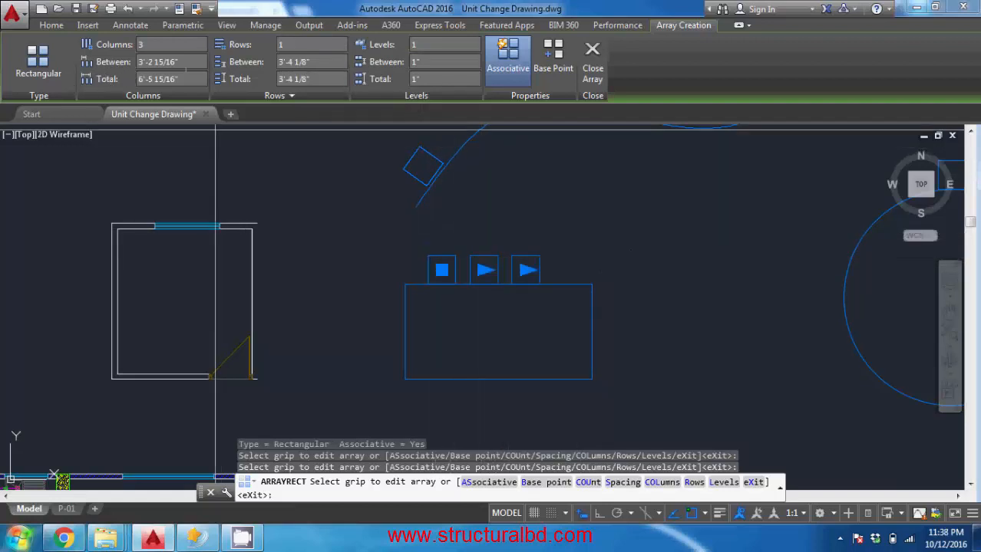
Set the array's column spacing to 3'6", replace it with a total column distance of 9'-0", and finish the array
click(107, 61)
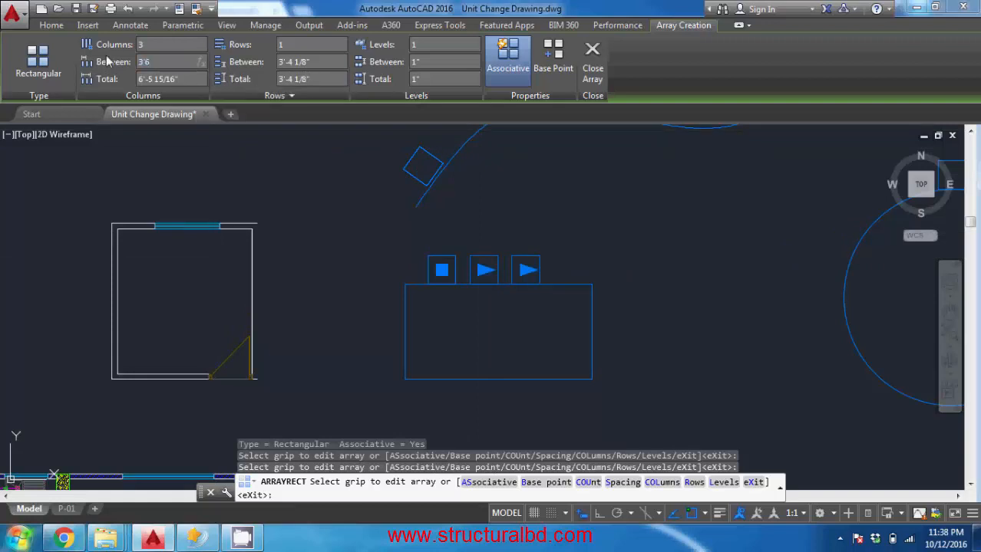
text(3'6)
key(Return)
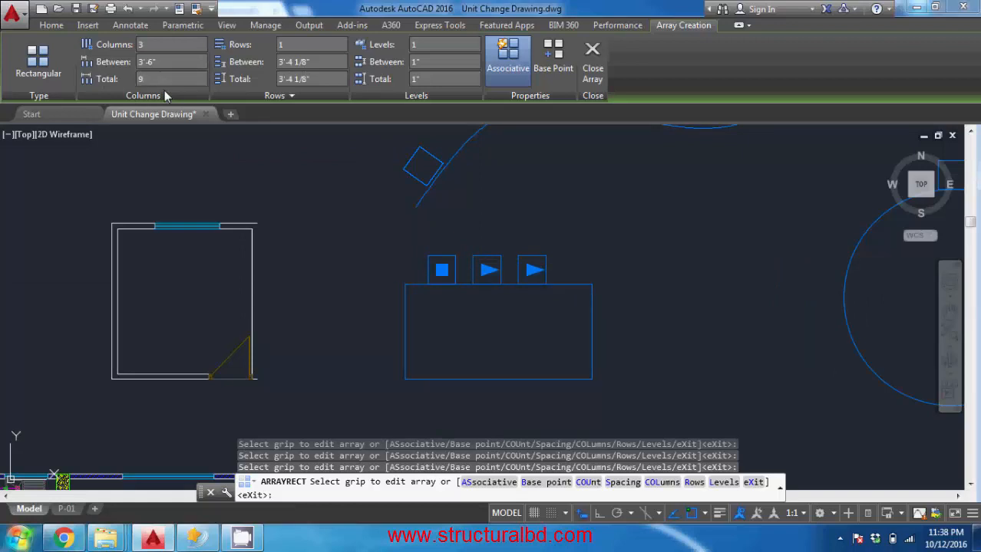
key(Return)
scroll(538, 300, up, 4)
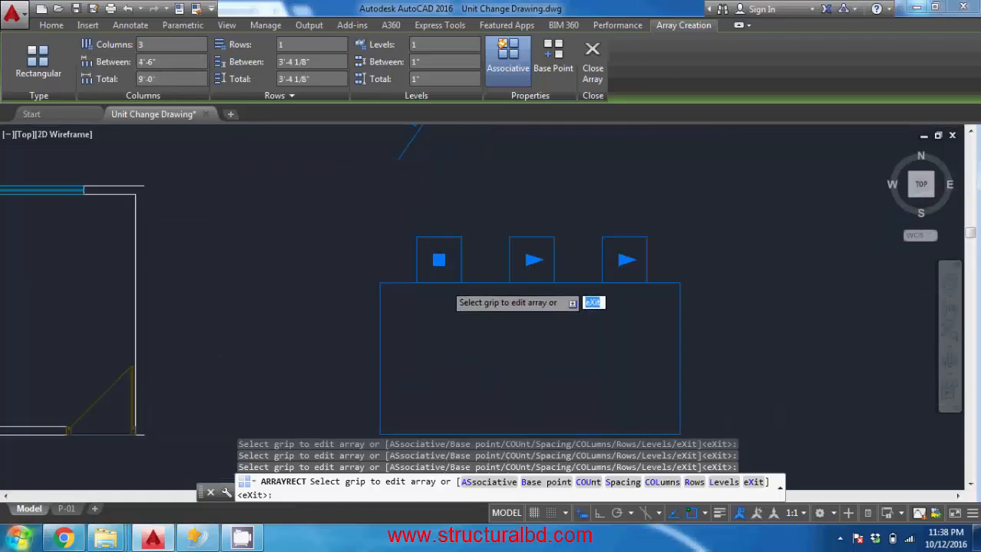
key(Return)
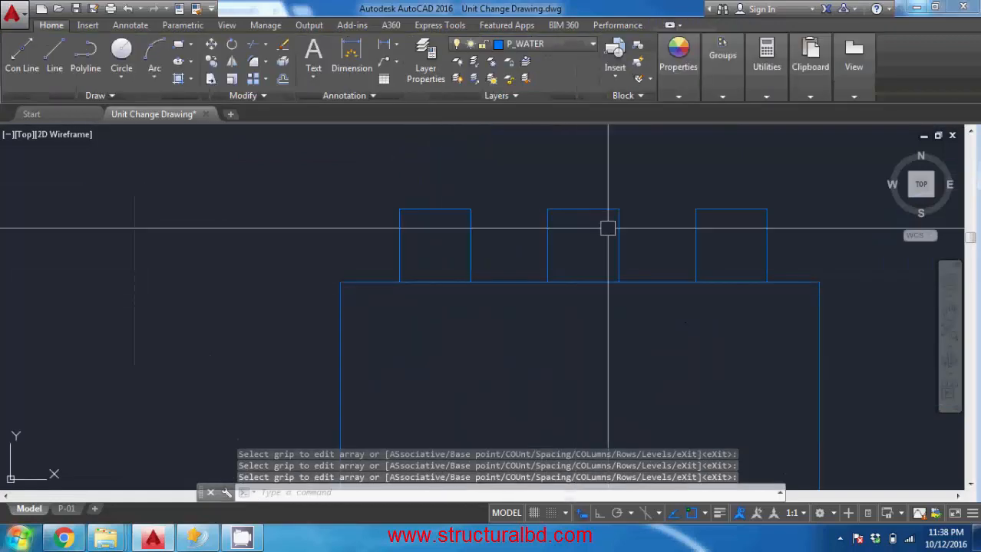
Turn on Ortho and stretch the column spacing of the squares' array to about 4'-11 1/4", and close the array editor
click(580, 211)
click(582, 246)
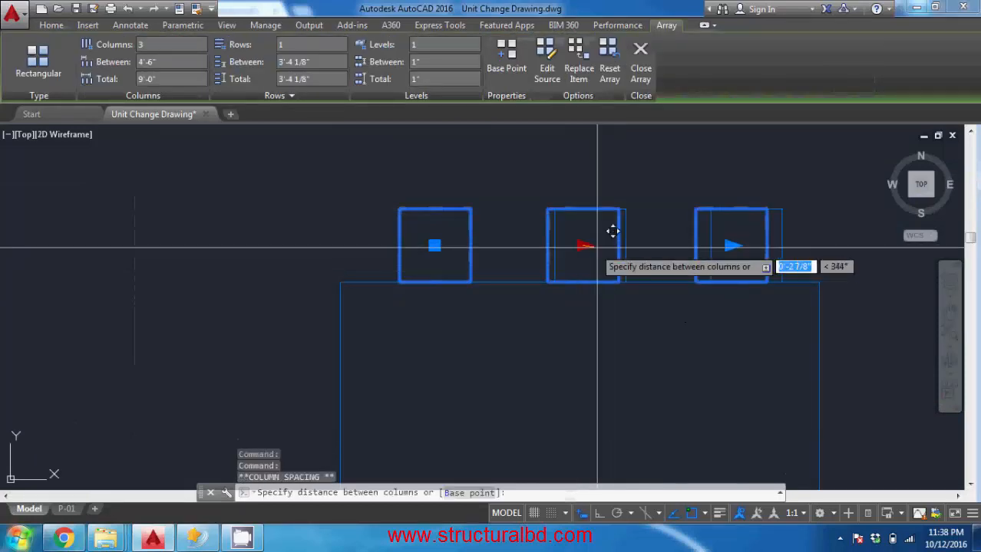
scroll(581, 234, up, 5)
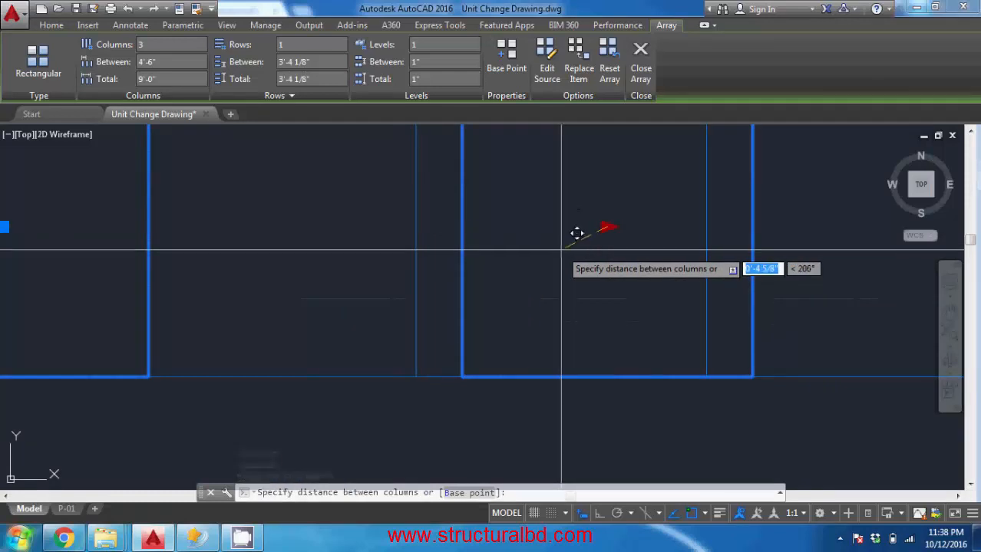
key(F8)
scroll(577, 222, down, 2)
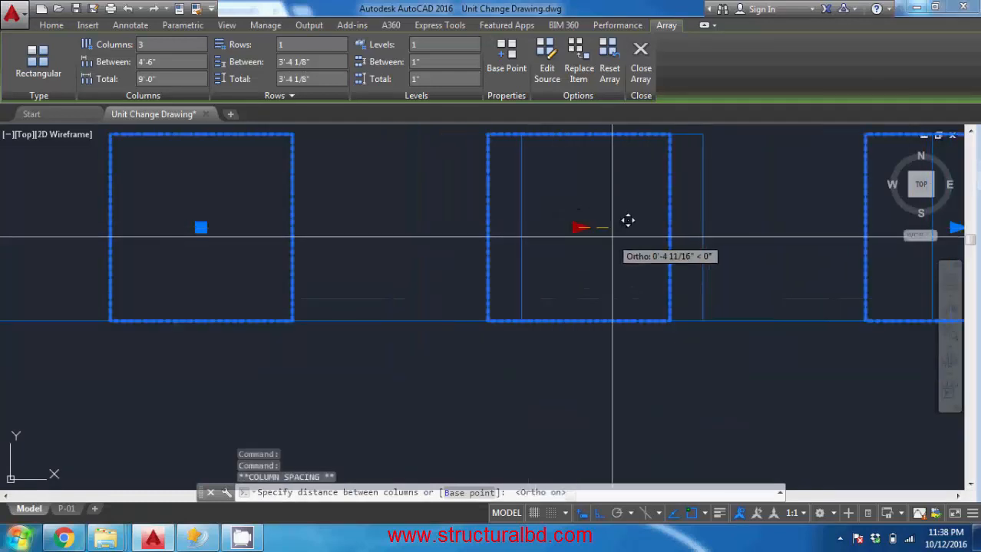
scroll(637, 218, down, 4)
scroll(606, 213, up, 4)
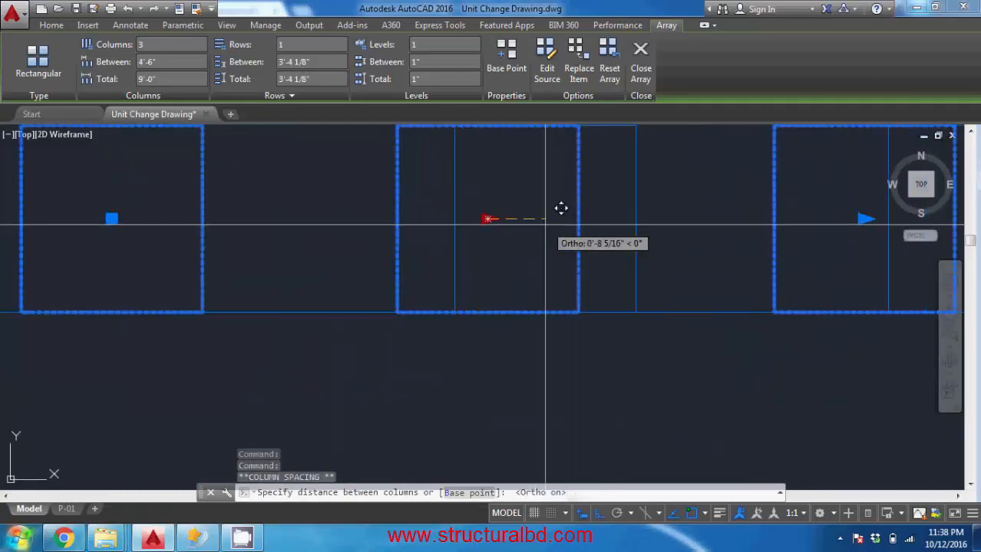
click(537, 206)
scroll(510, 280, down, 4)
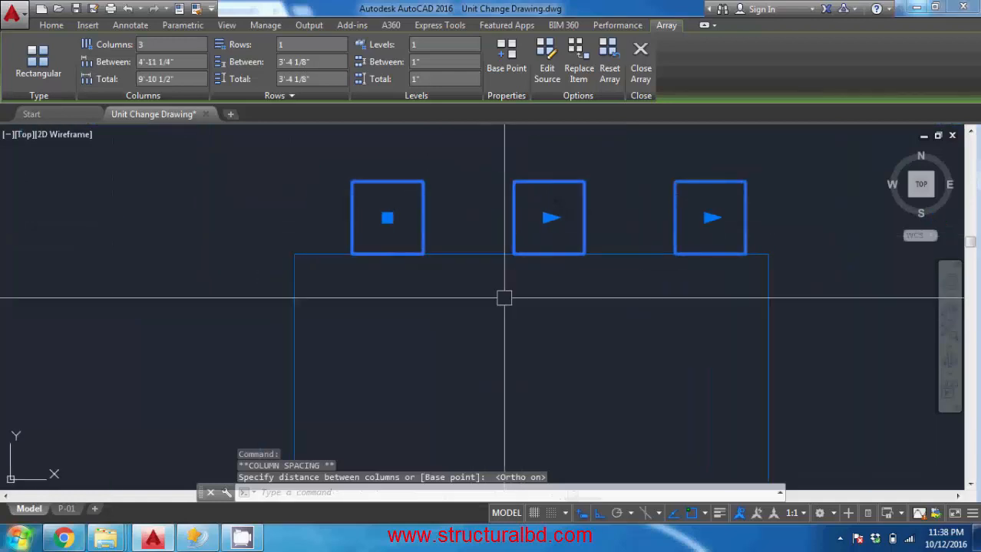
middle_drag(409, 298, 442, 319)
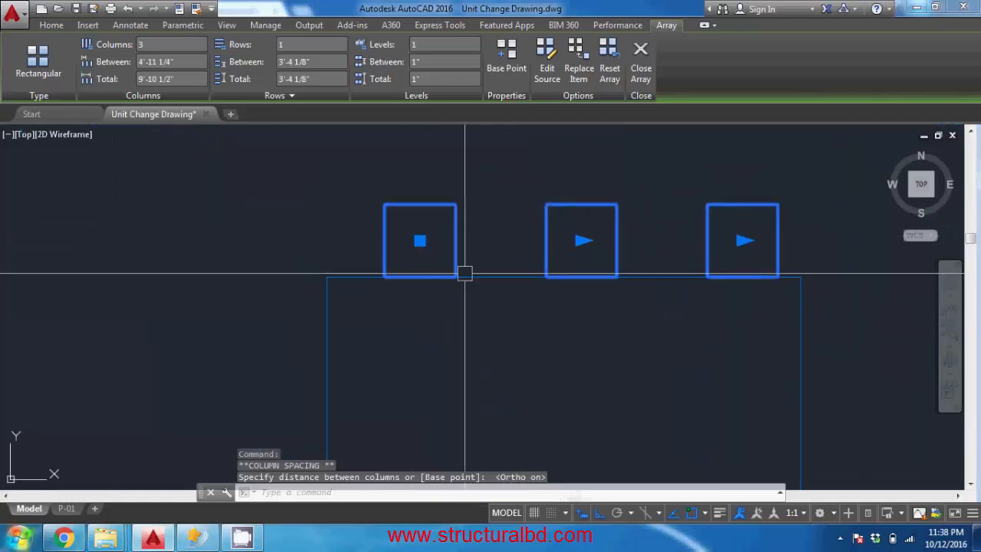
click(642, 75)
Examine how the three squares on the large rectangle select together as one array object
scroll(447, 219, down, 2)
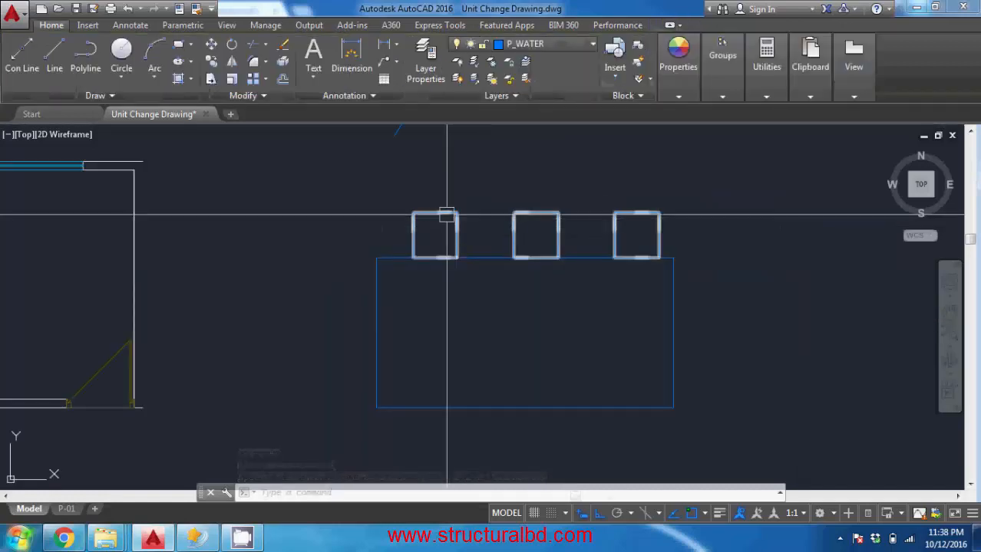
scroll(475, 278, down, 4)
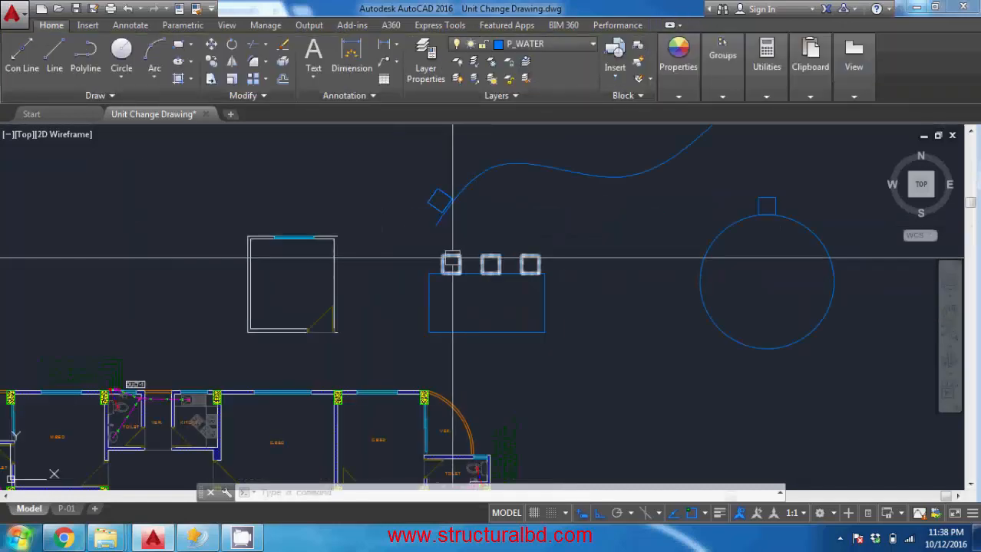
scroll(451, 263, up, 4)
click(449, 253)
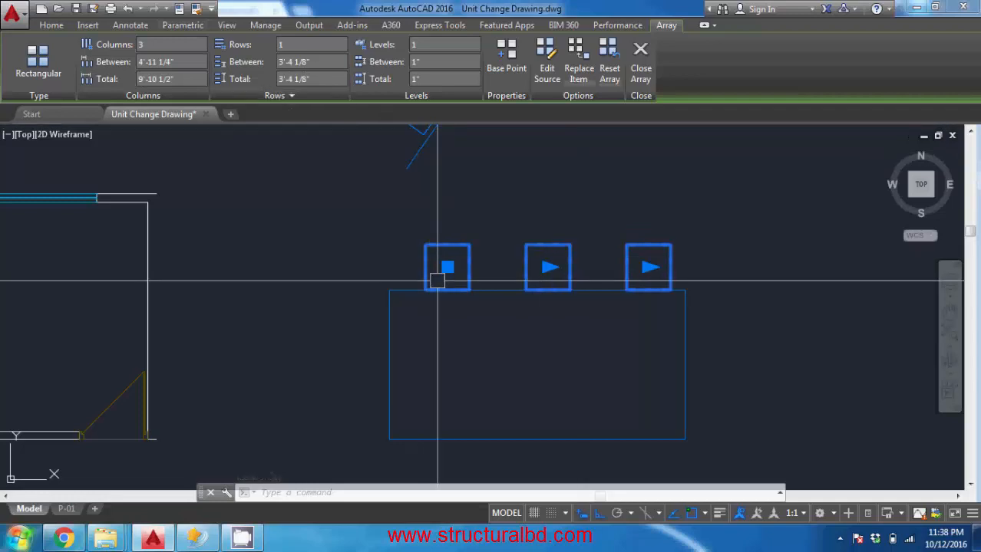
middle_drag(448, 270, 482, 289)
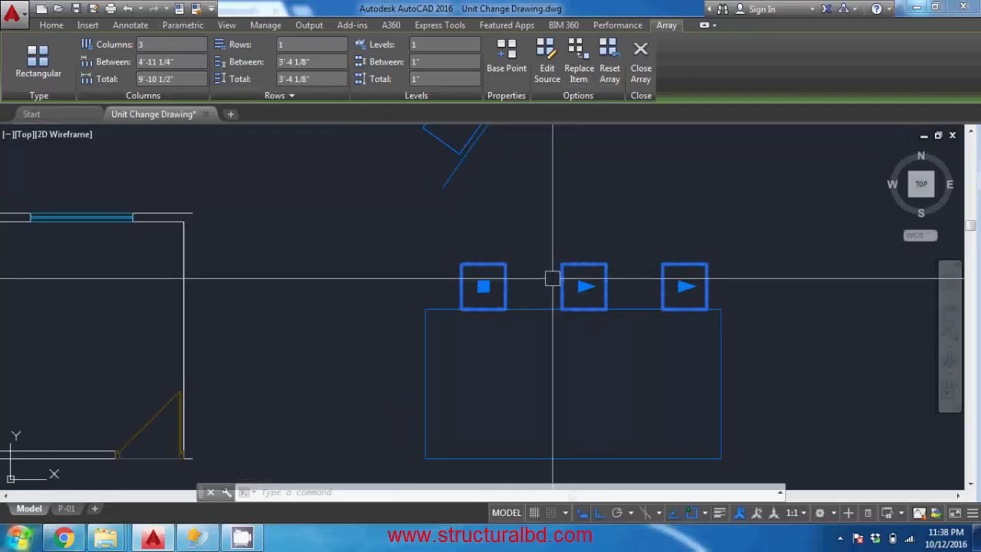
key(Escape)
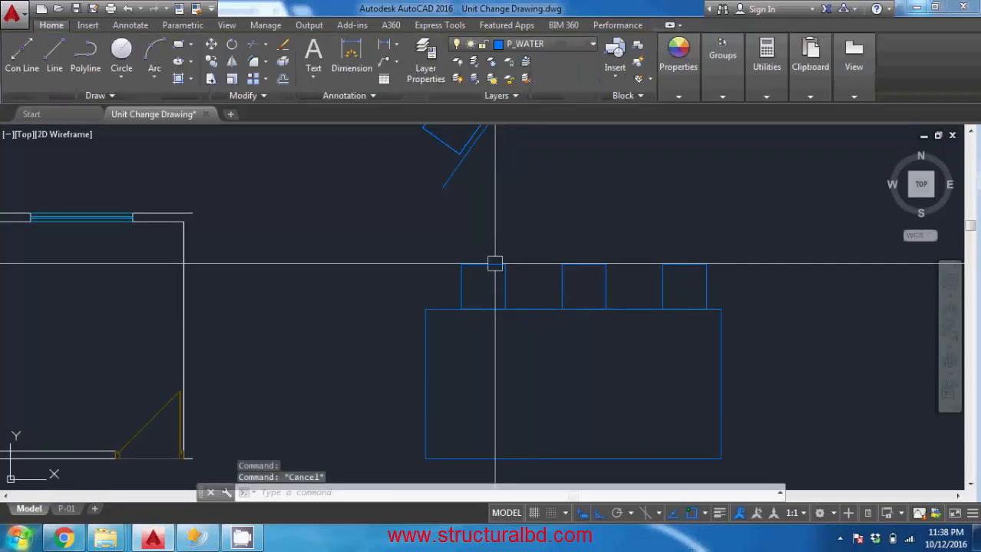
click(506, 277)
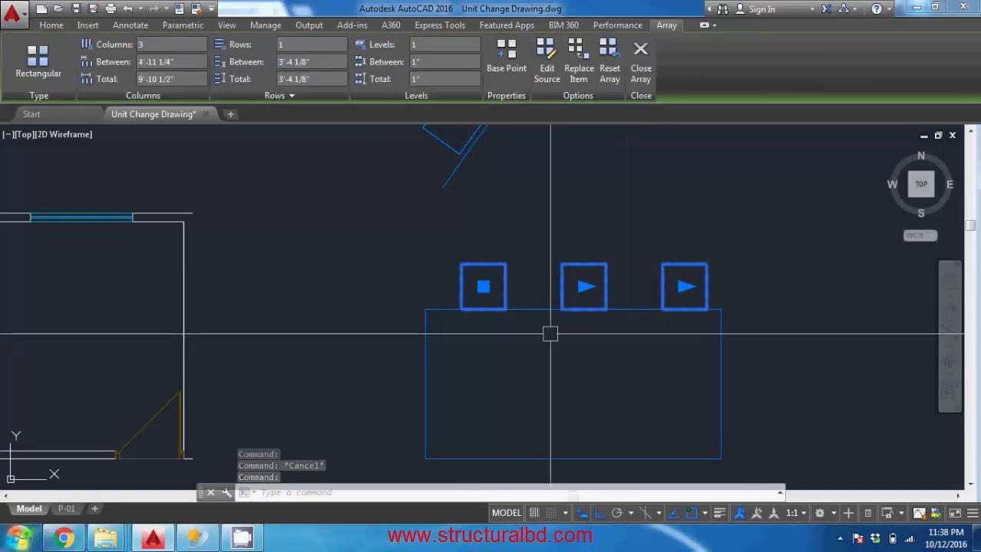
key(Escape)
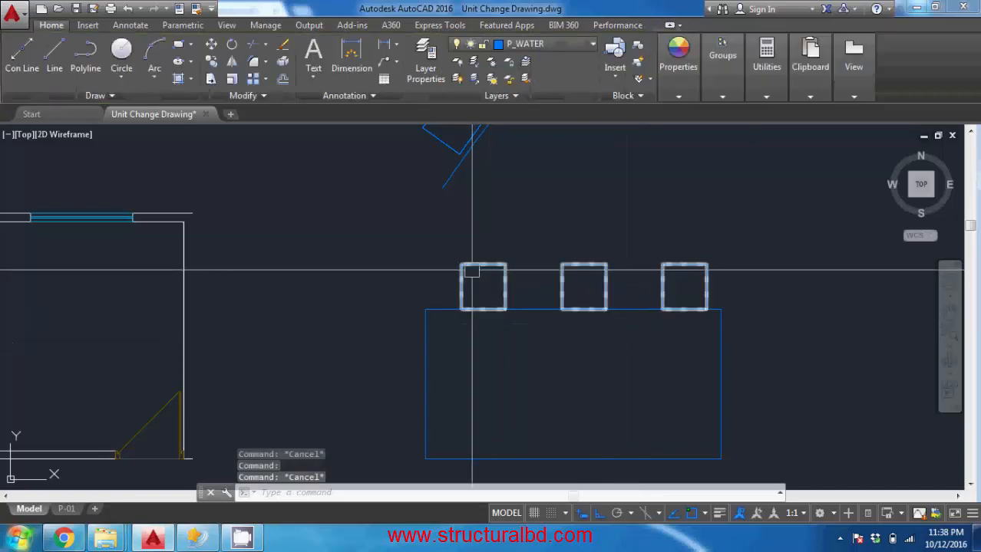
click(472, 270)
key(Escape)
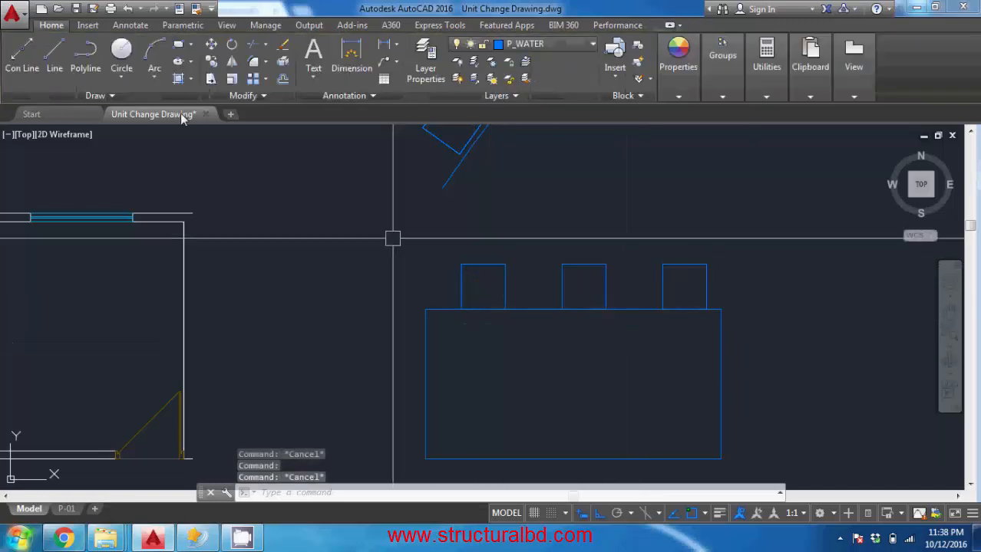
Explode the array of three squares into separate objects and undo the explode
click(283, 63)
click(493, 267)
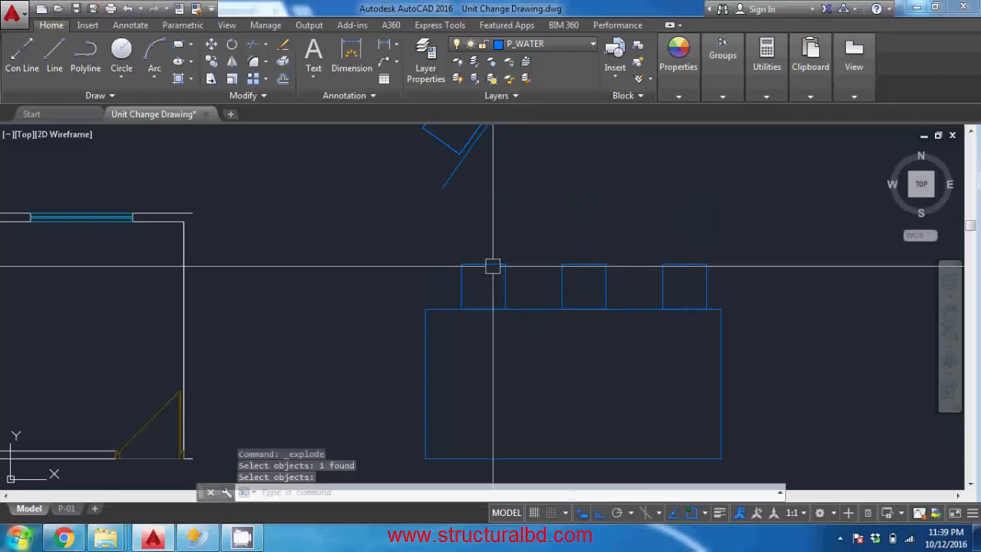
key(Return)
key(Escape)
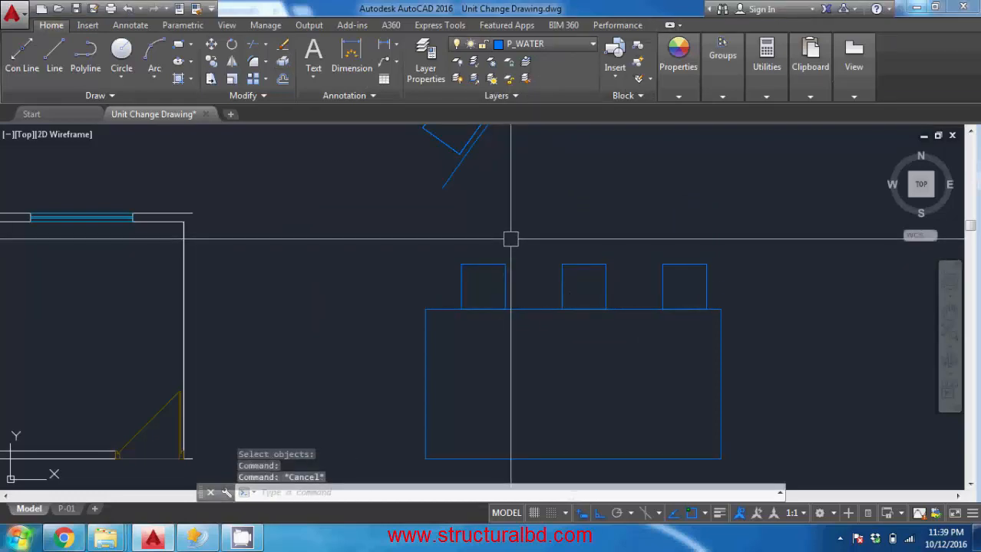
key(ctrl+z)
key(ctrl+z)
Set the column spacing of the three-square array to 5'-0"
scroll(519, 231, down, 2)
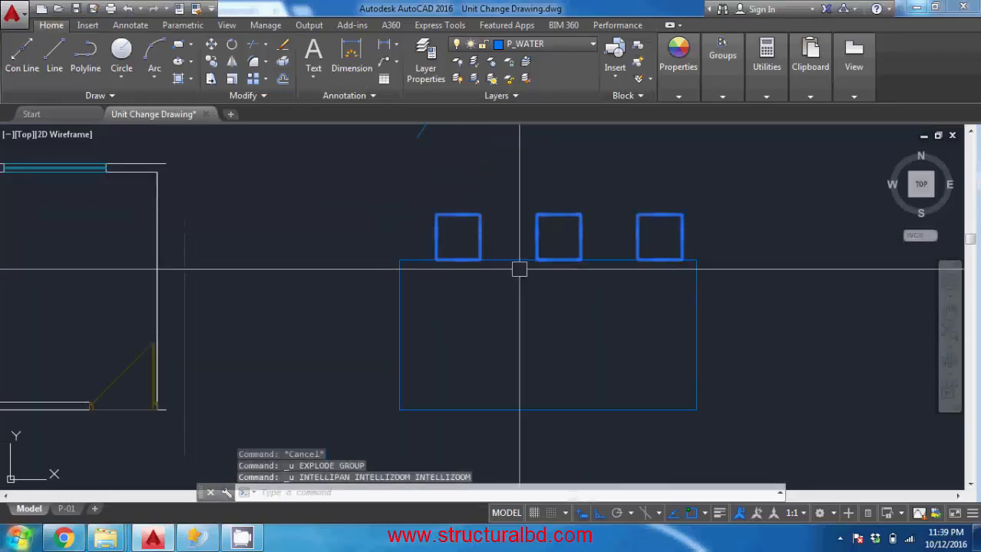
mouse_move(453, 262)
middle_down()
mouse_move(516, 293)
mouse_move(519, 264)
middle_up()
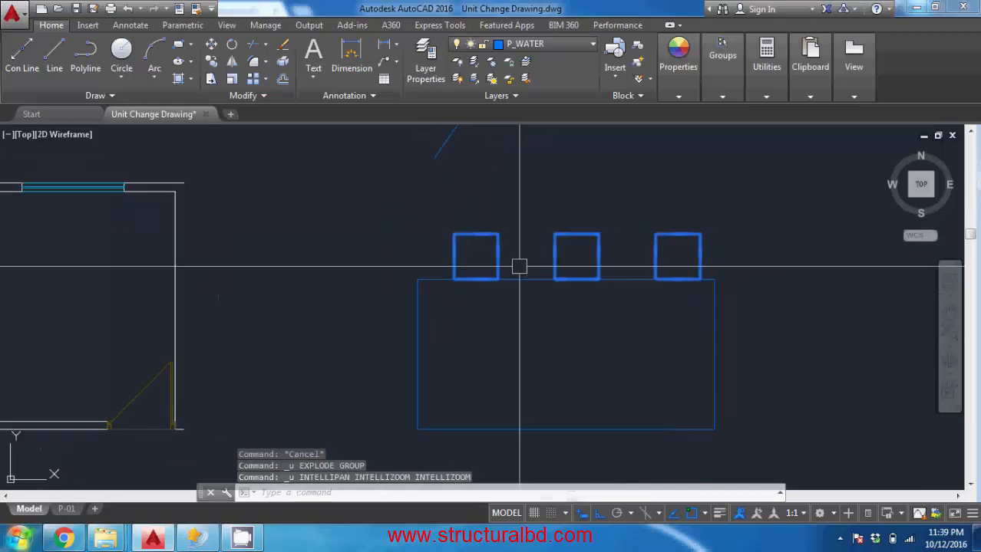
click(497, 238)
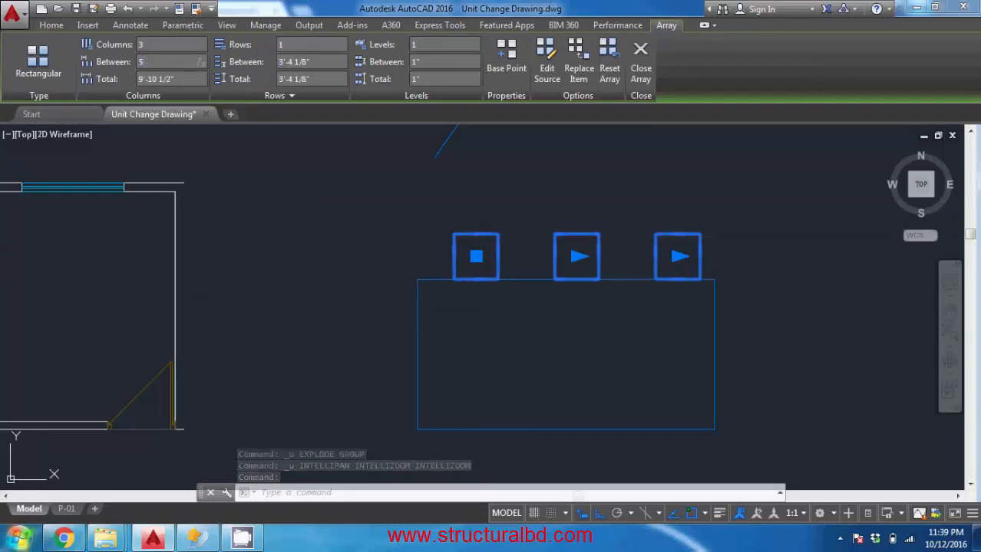
key(Return)
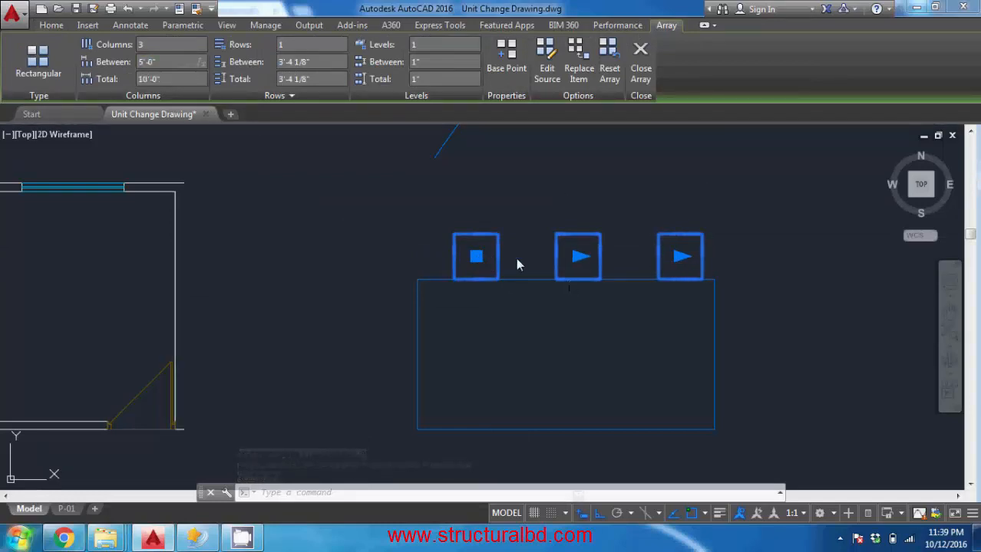
key(Escape)
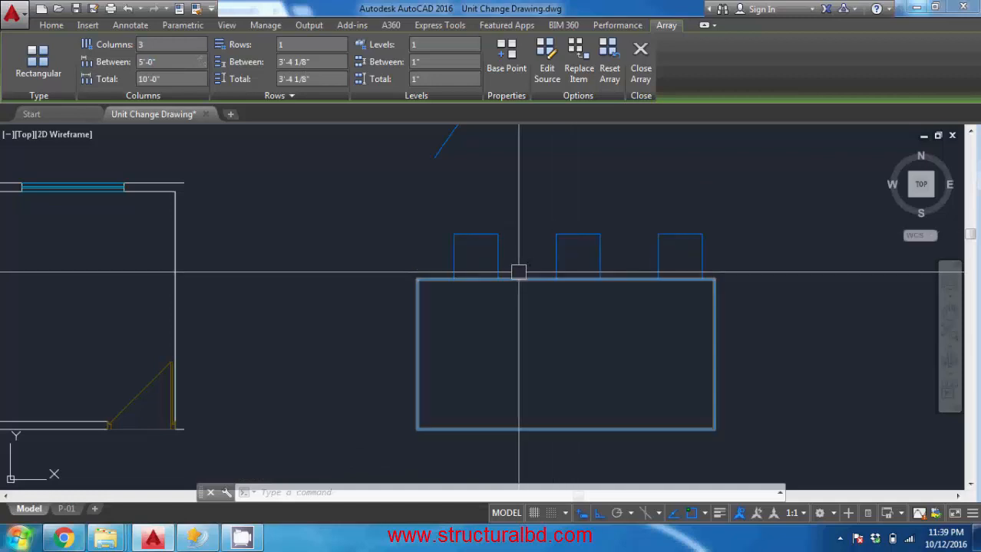
Create a rectangular array from the large rectangle together with its three squares
scroll(599, 249, down, 3)
scroll(547, 267, up, 3)
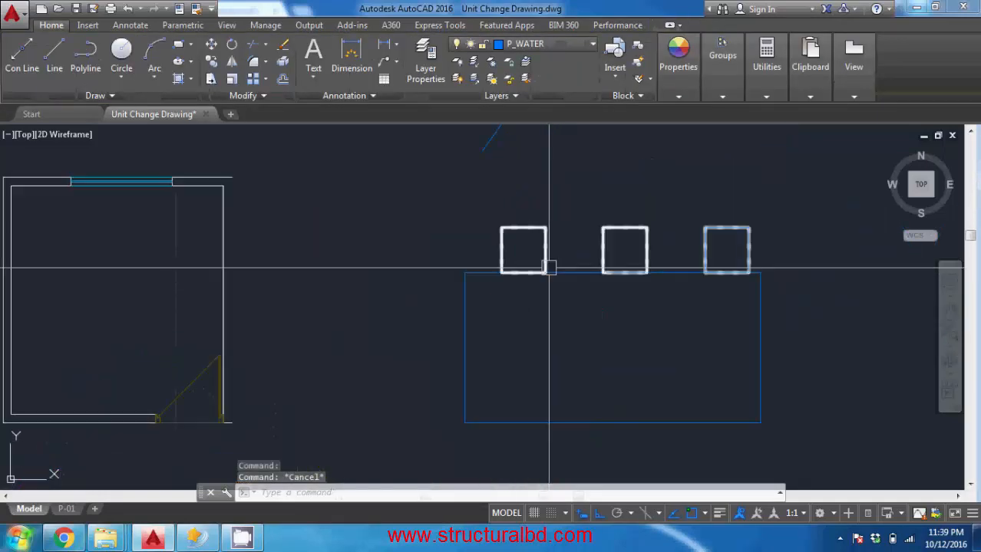
click(569, 249)
scroll(569, 250, down, 6)
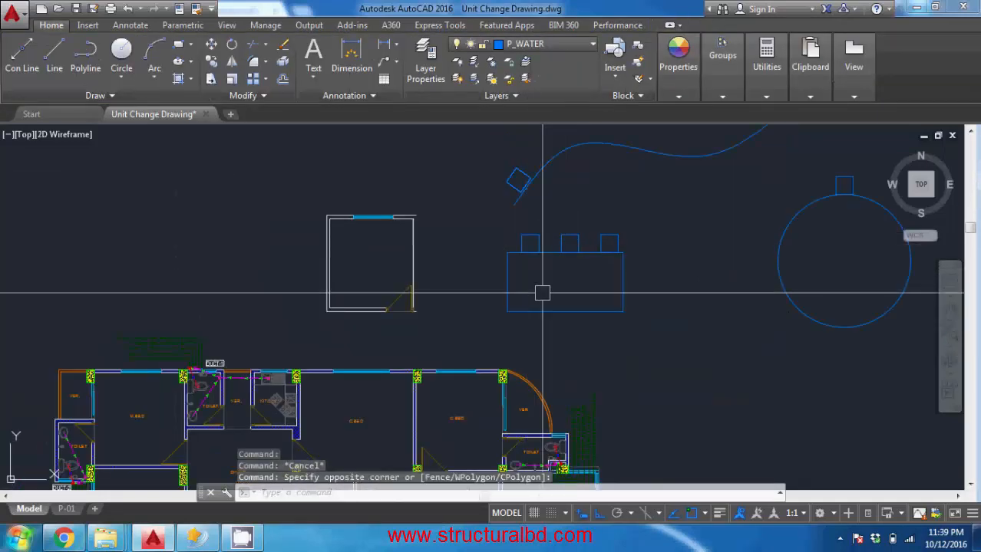
scroll(512, 307, up, 3)
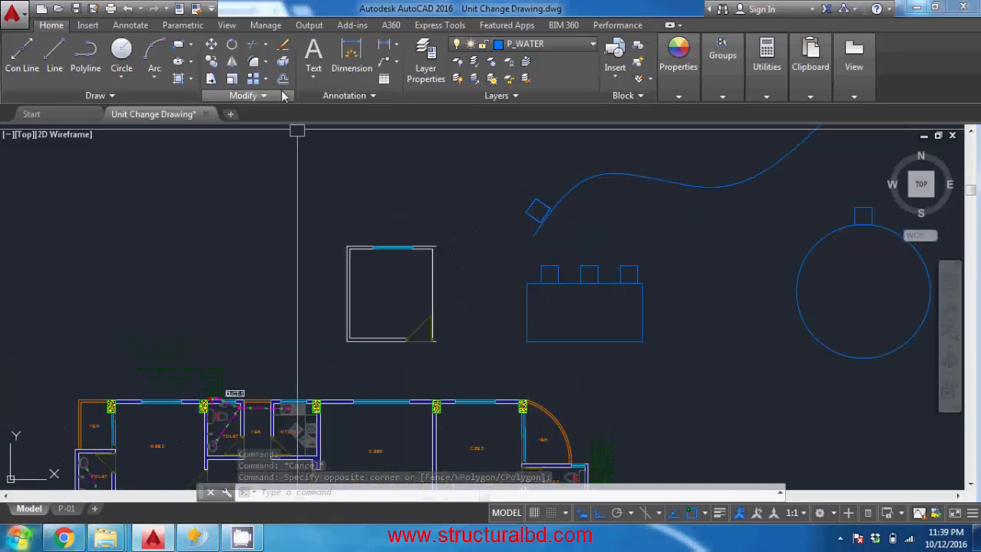
click(254, 80)
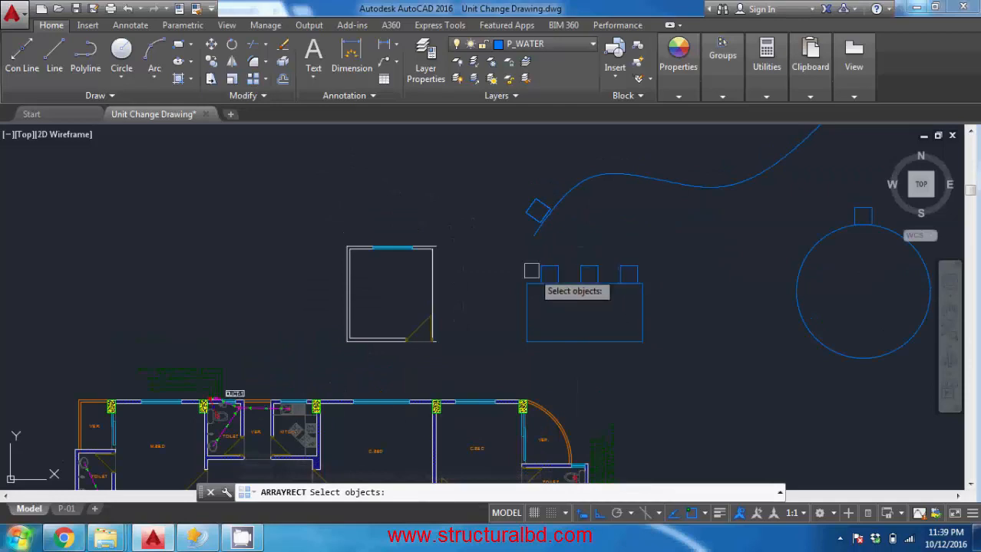
click(508, 258)
click(691, 349)
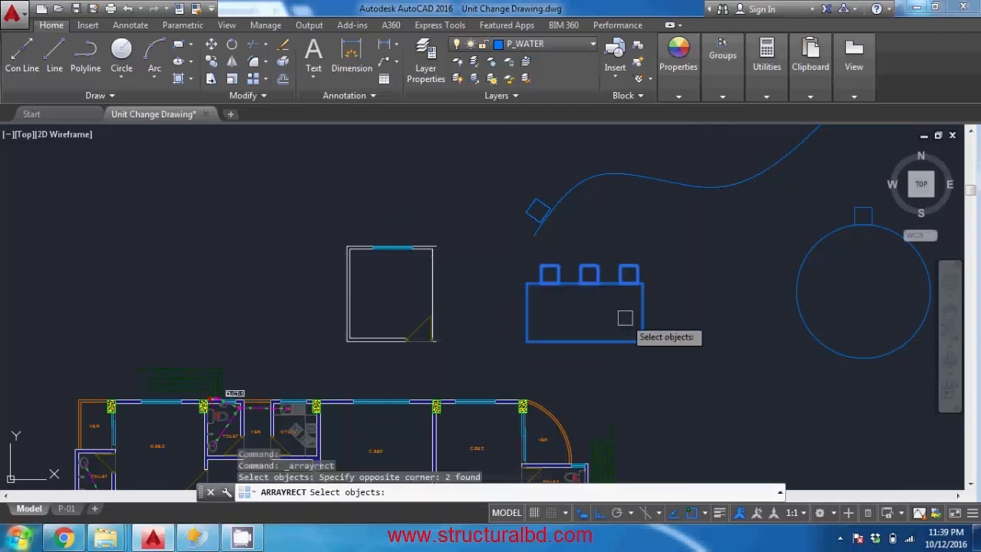
key(Return)
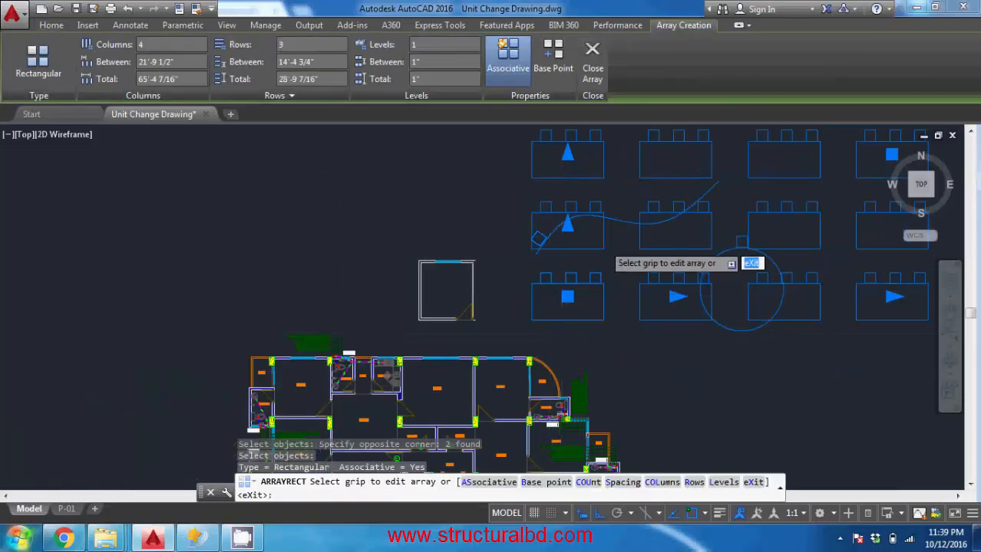
Set the new array's row spacing to -14'-4 3/4" so its rows run downward, and finish the array
scroll(637, 259, down, 3)
scroll(602, 217, up, 2)
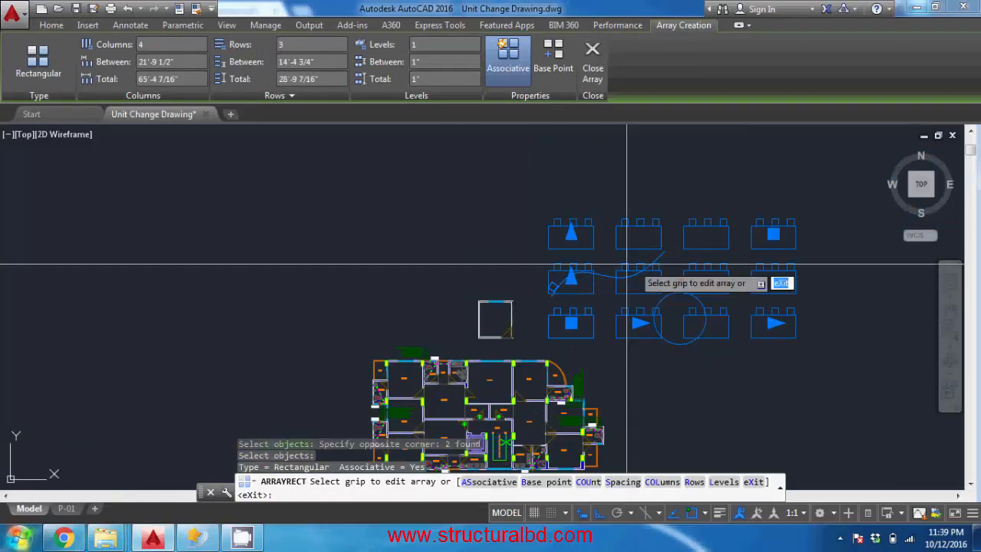
middle_drag(556, 339, 561, 302)
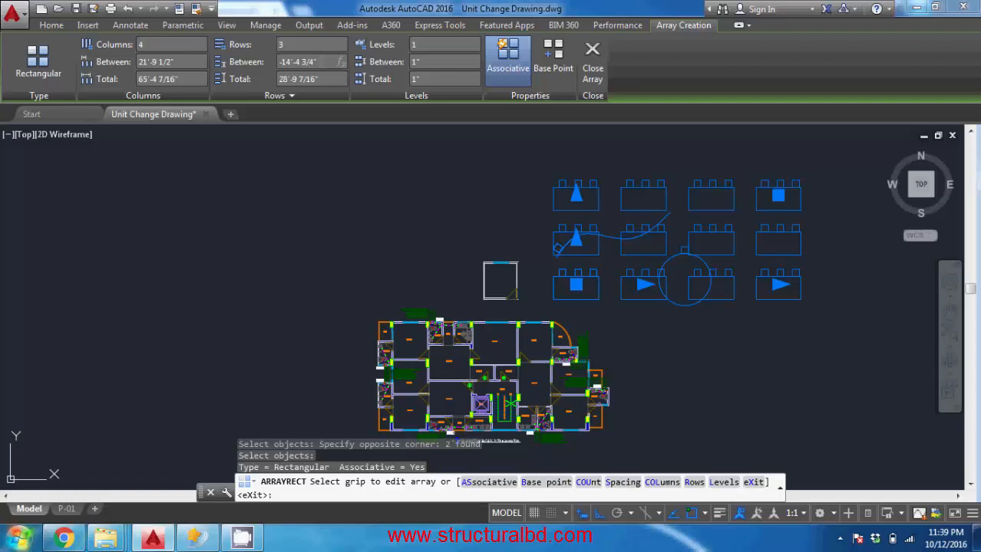
key(Return)
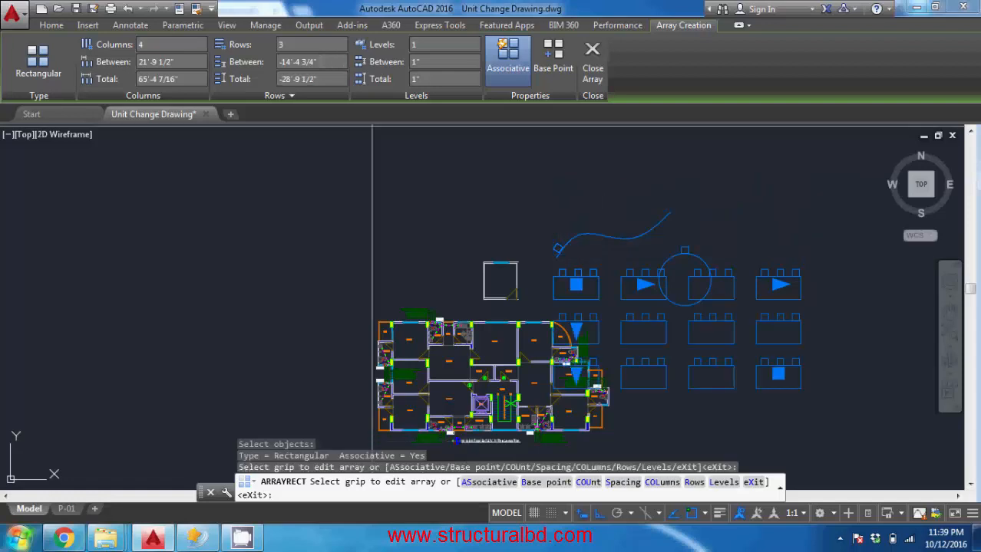
middle_drag(751, 392, 689, 331)
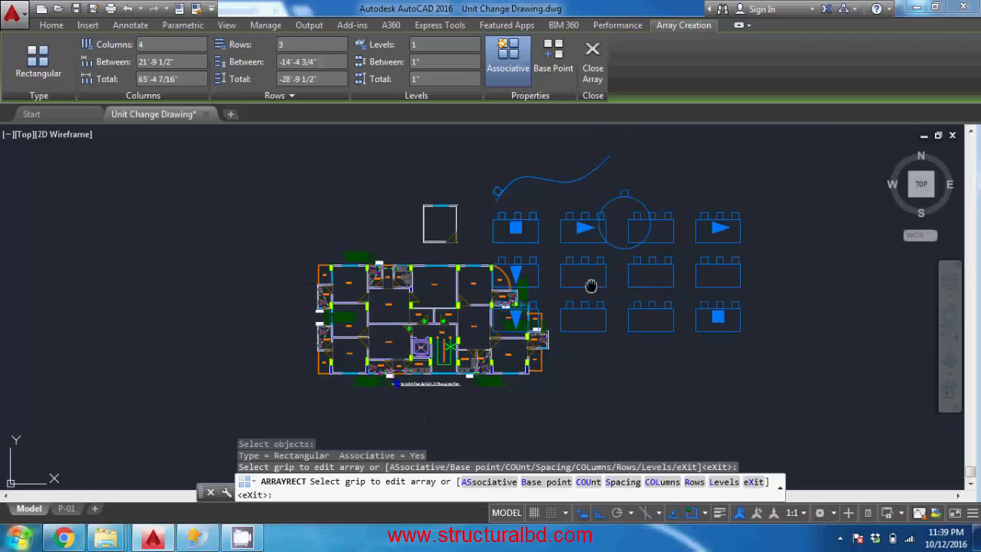
middle_drag(588, 286, 591, 312)
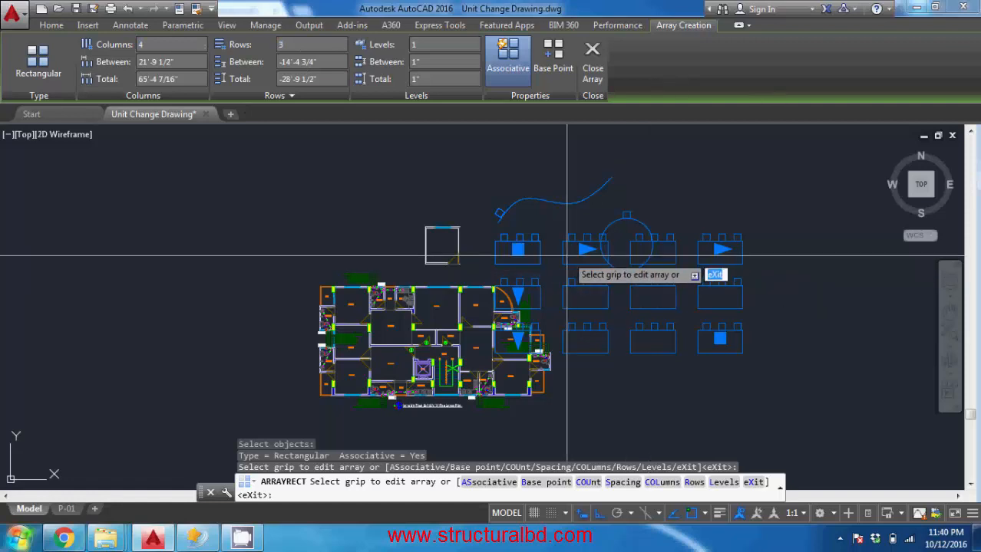
key(Return)
Try to extend the array of rectangles and squares downward to five rows with its row and column count grip
click(586, 243)
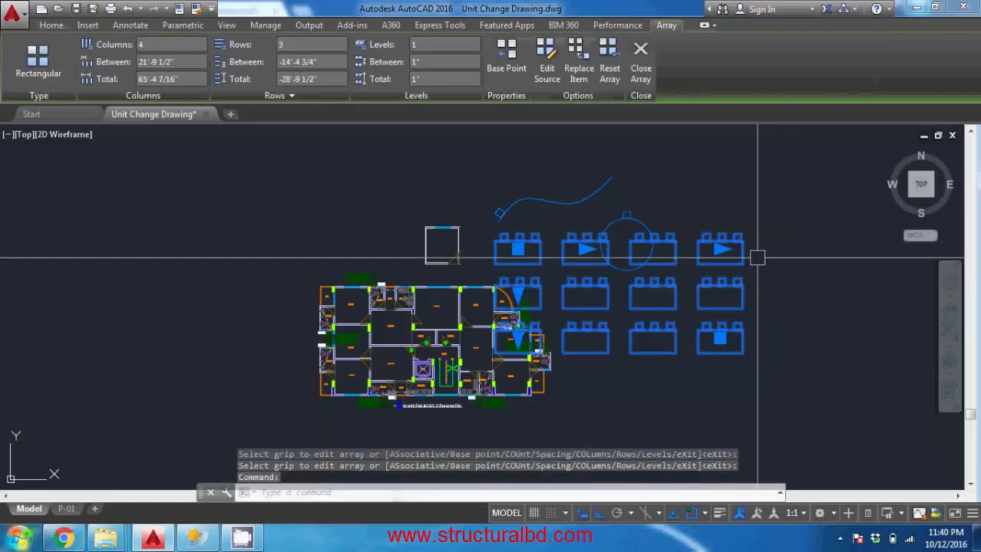
mouse_move(720, 340)
middle_down()
mouse_move(698, 330)
mouse_move(695, 311)
middle_up()
click(695, 310)
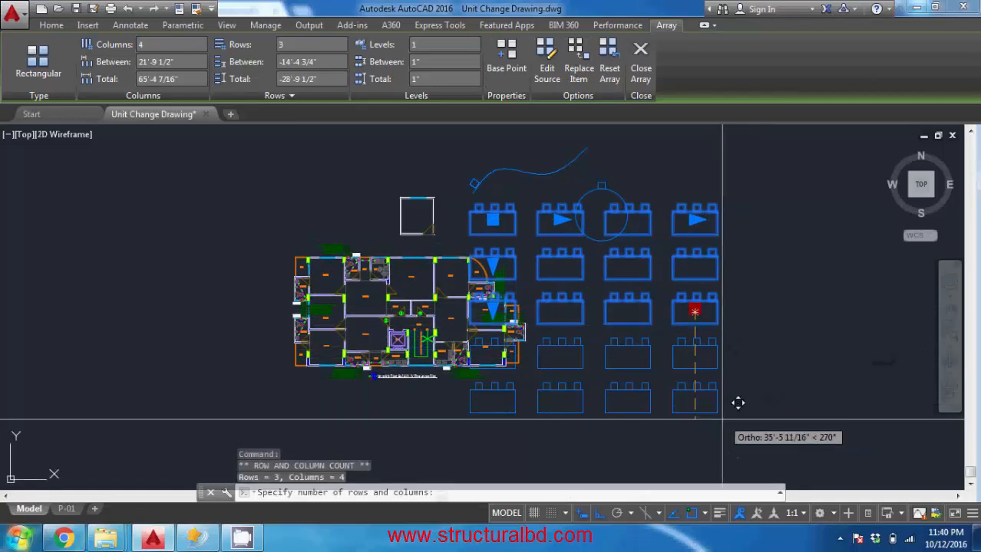
key(Escape)
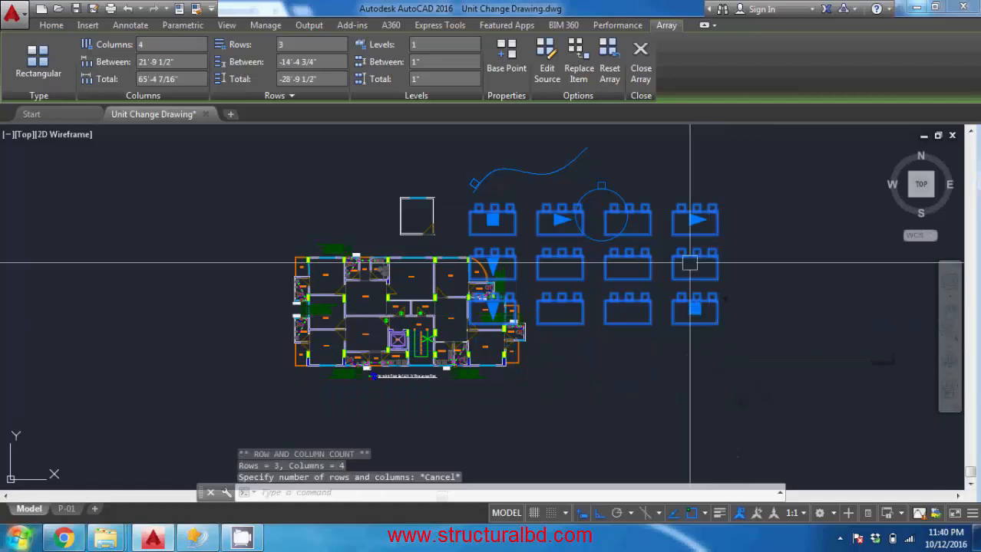
Try the column count grip of the rectangle-and-squares array, and stretch its row spacing to -63'-1 11/16"
click(694, 221)
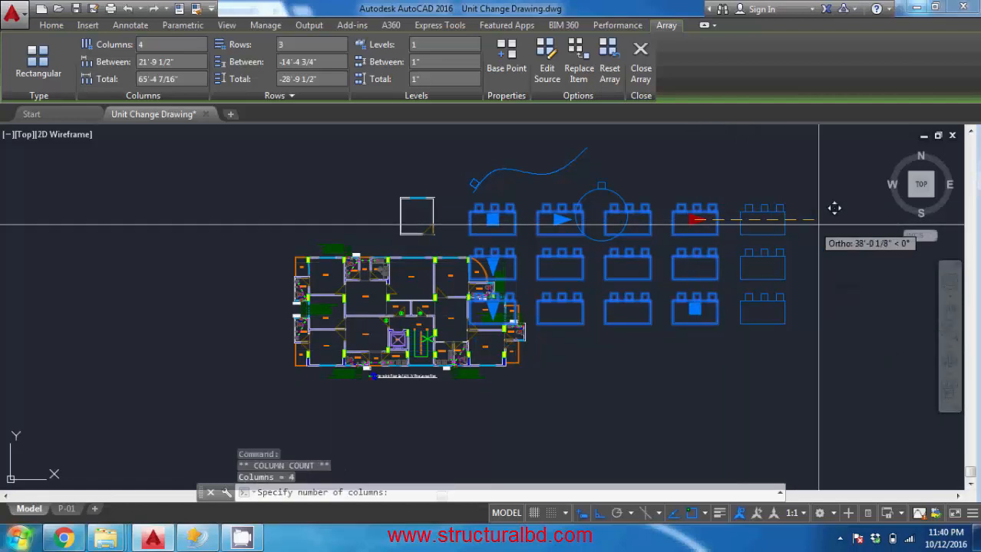
key(Escape)
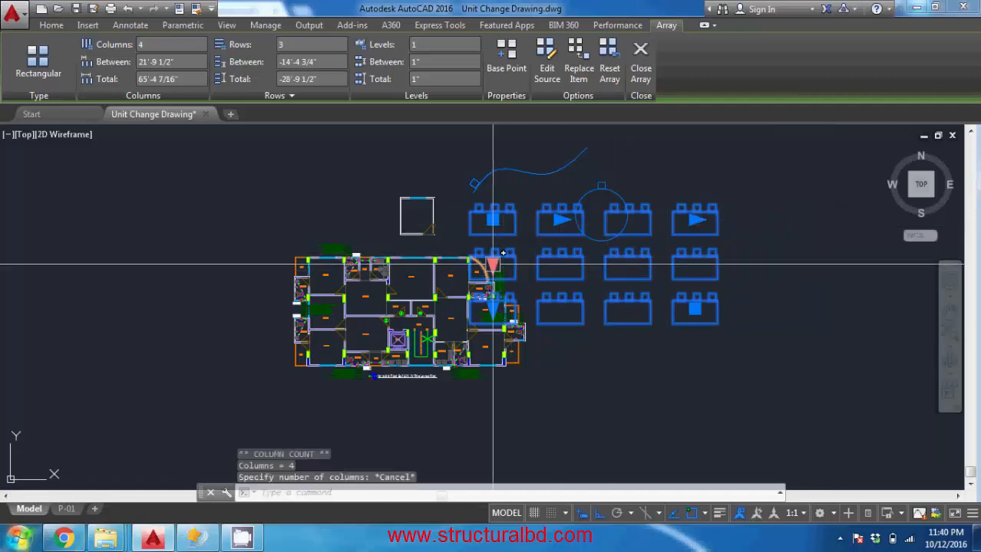
click(493, 265)
middle_drag(499, 307, 505, 249)
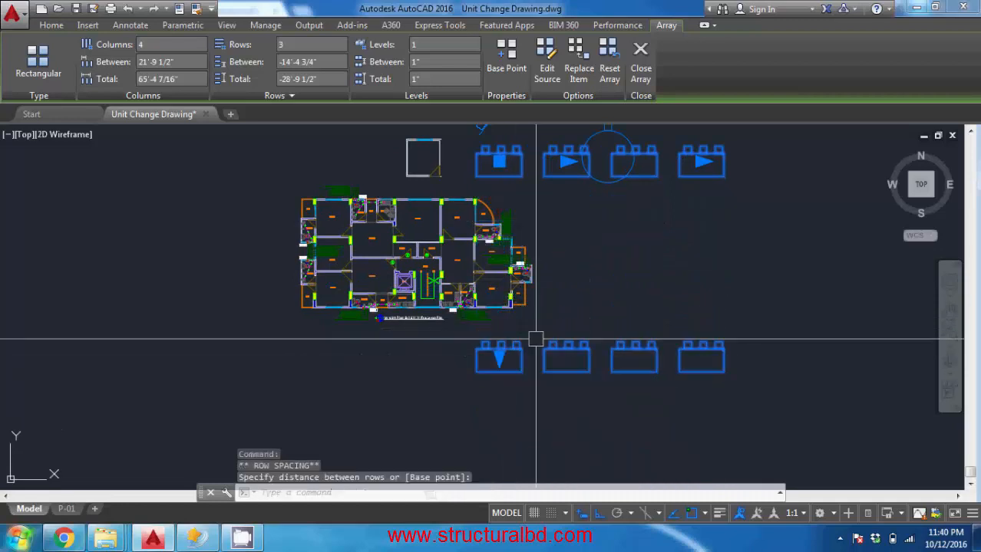
scroll(605, 297, down, 2)
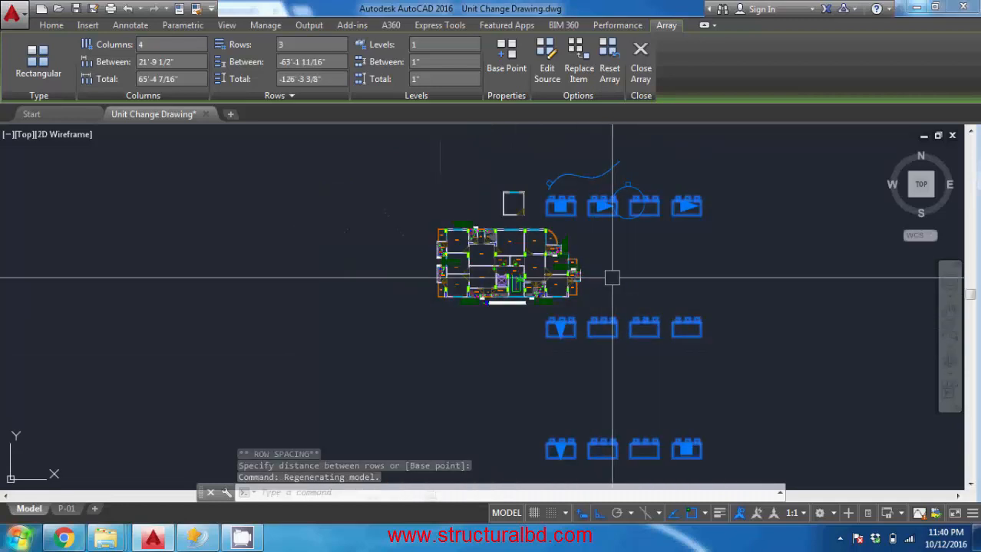
Undo the grip edits and the rectangular array of the large rectangle with its three squares
key(ctrl+z)
key(ctrl+z)
key(ctrl+z)
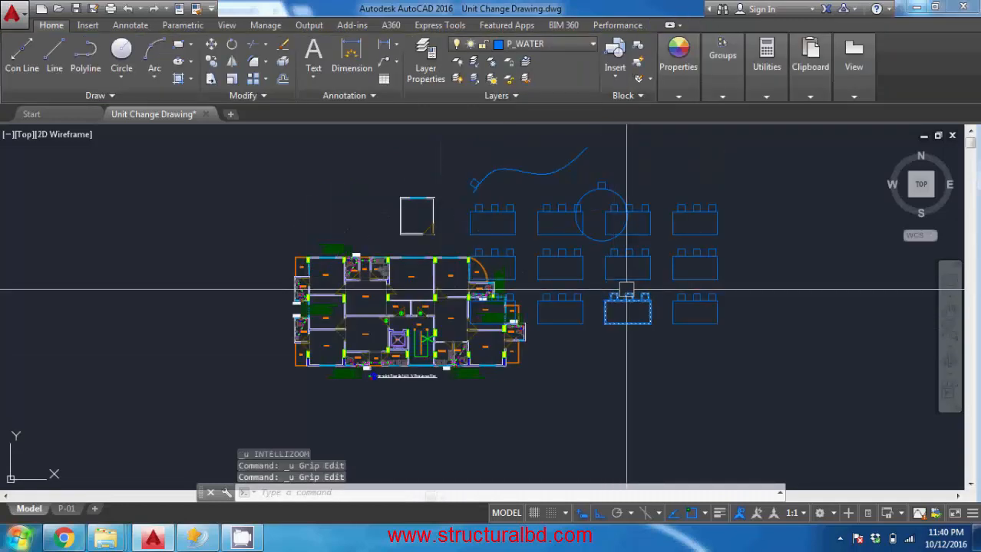
key(ctrl+z)
middle_drag(572, 257, 577, 281)
click(568, 280)
key(Escape)
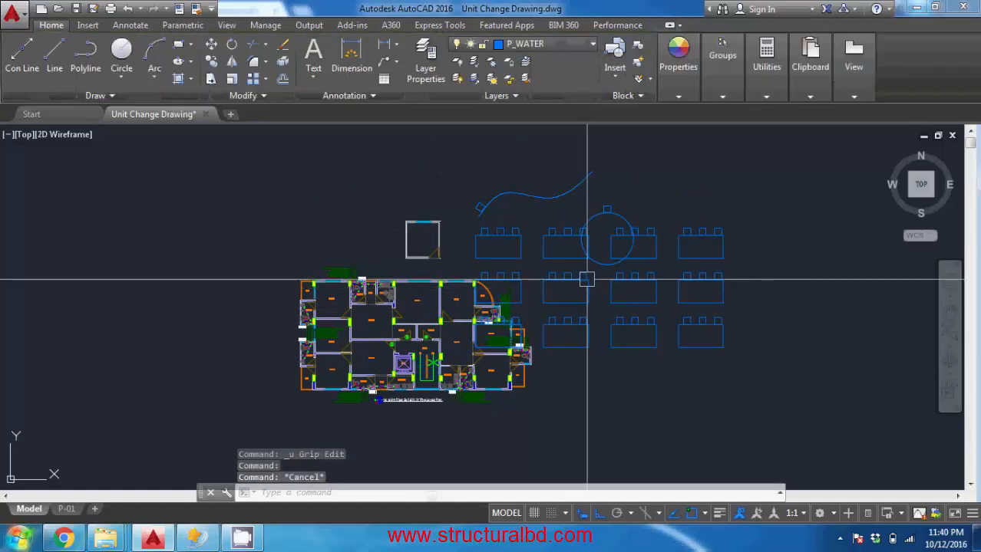
key(ctrl+z)
key(ctrl+z)
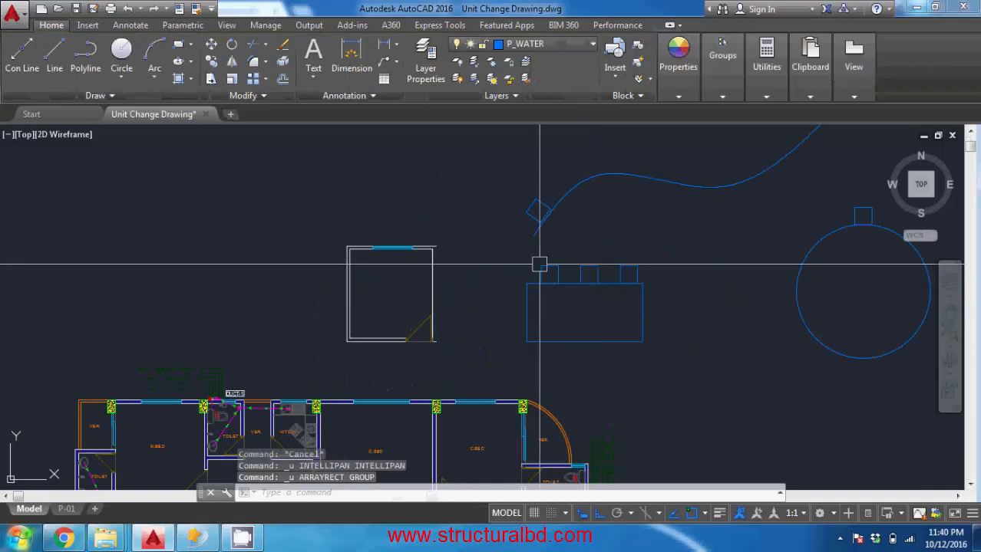
Create a polar array of the small square above the circle, centred on the circle's center
scroll(540, 264, down, 2)
mouse_move(587, 277)
middle_down()
mouse_move(575, 292)
mouse_move(547, 280)
middle_up()
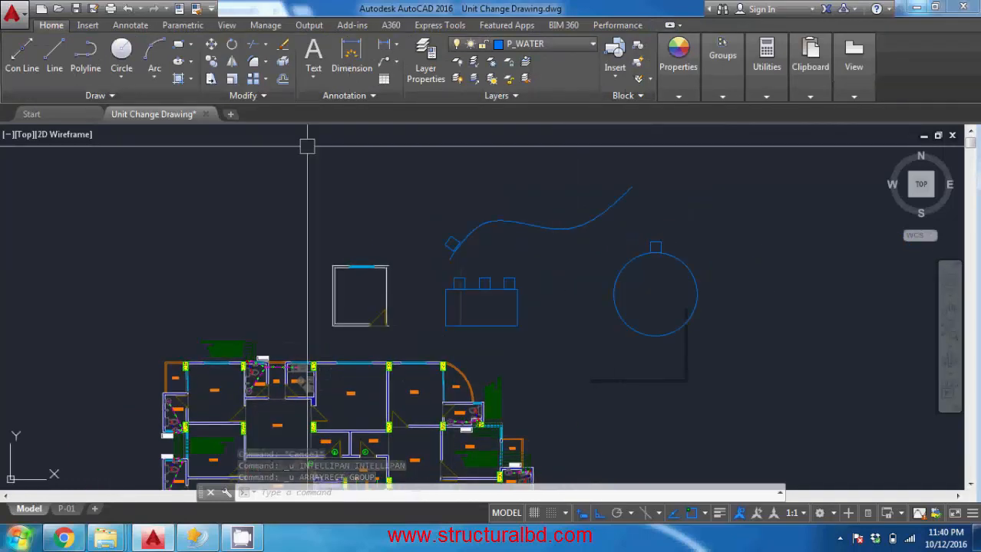
click(265, 80)
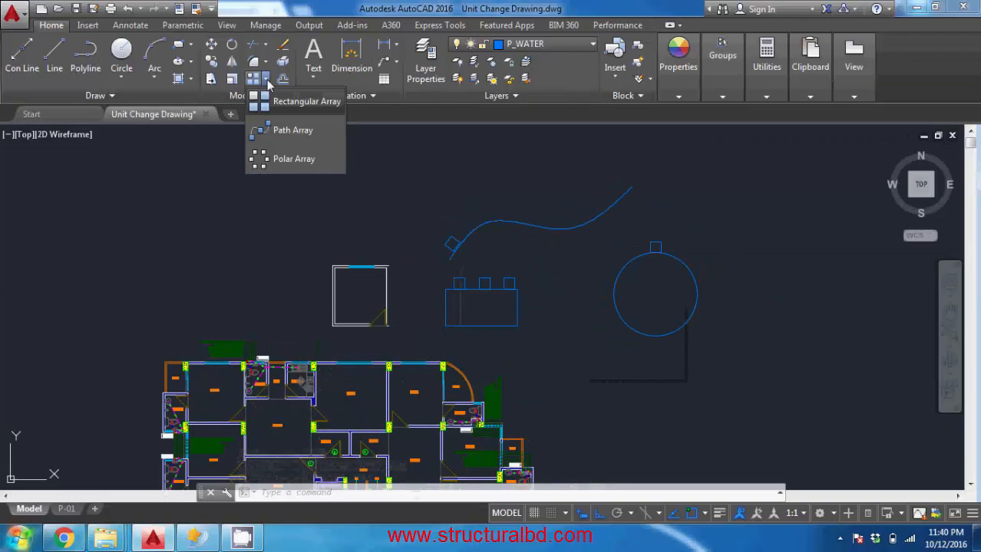
click(281, 161)
scroll(651, 248, up, 4)
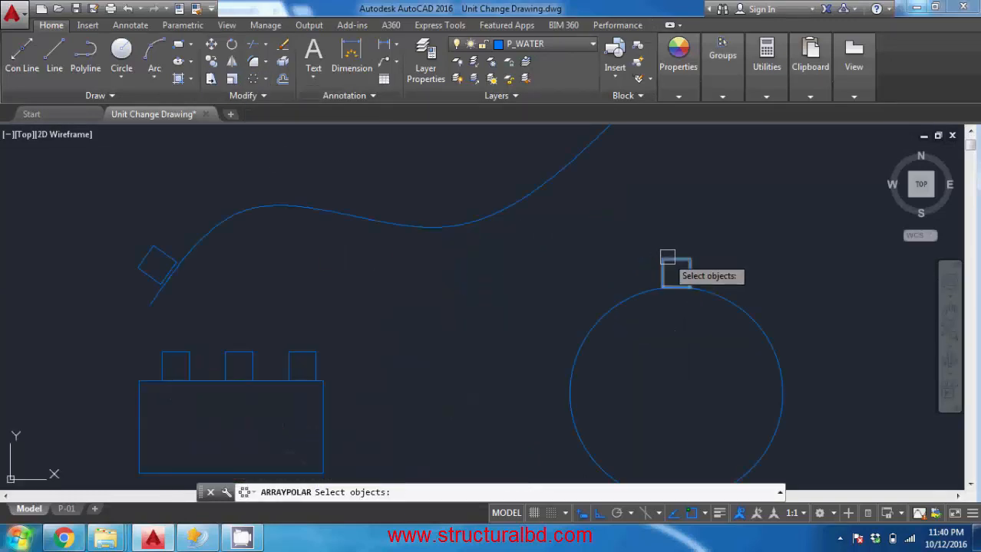
key(Return)
middle_drag(558, 289, 550, 243)
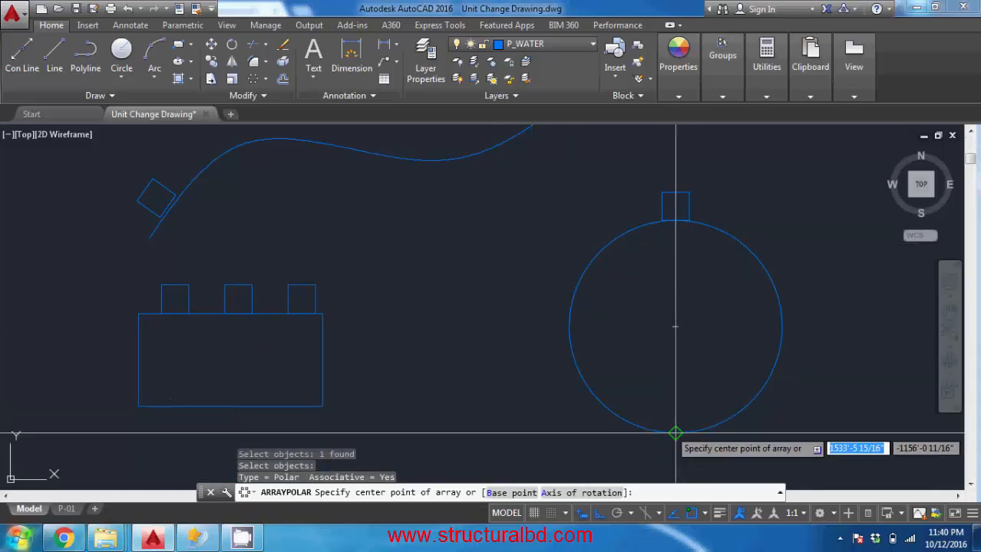
click(675, 326)
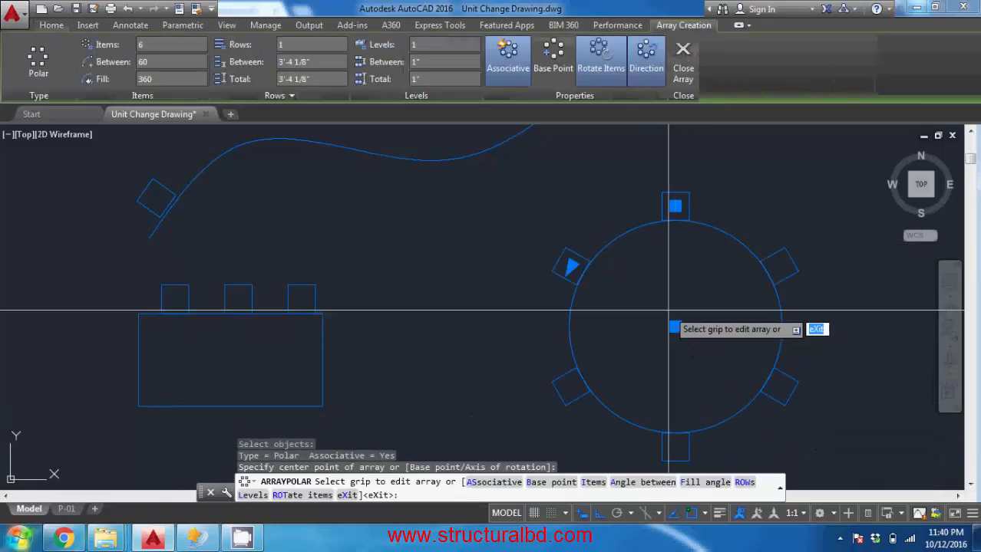
Set the polar array's item count to 8 and finish the array
scroll(656, 253, down, 3)
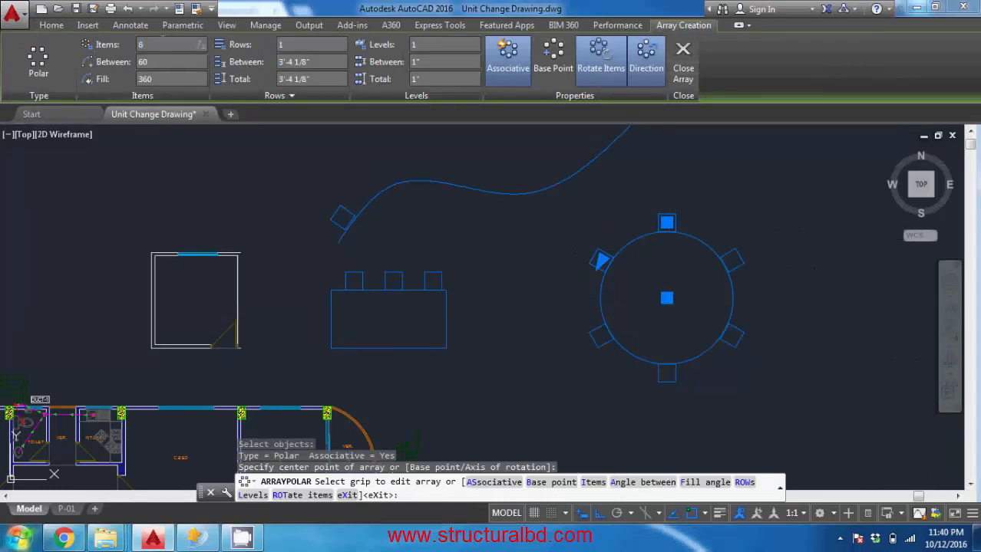
text(8)
key(Return)
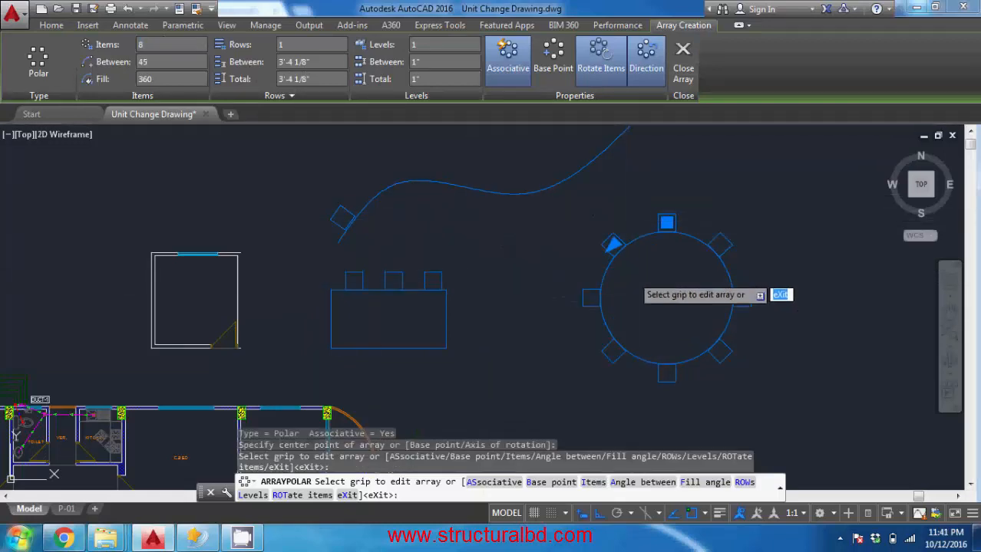
key(Return)
click(665, 222)
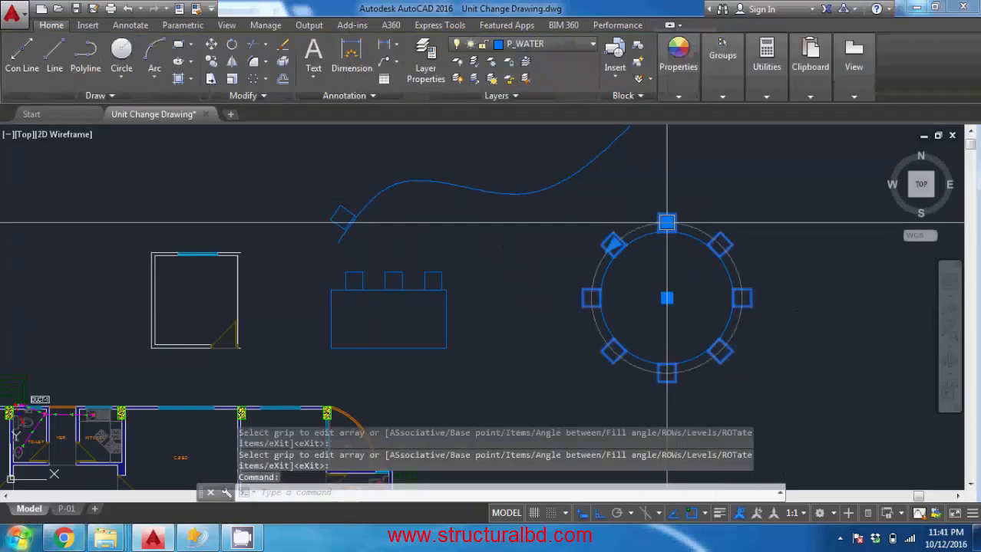
scroll(650, 292, down, 5)
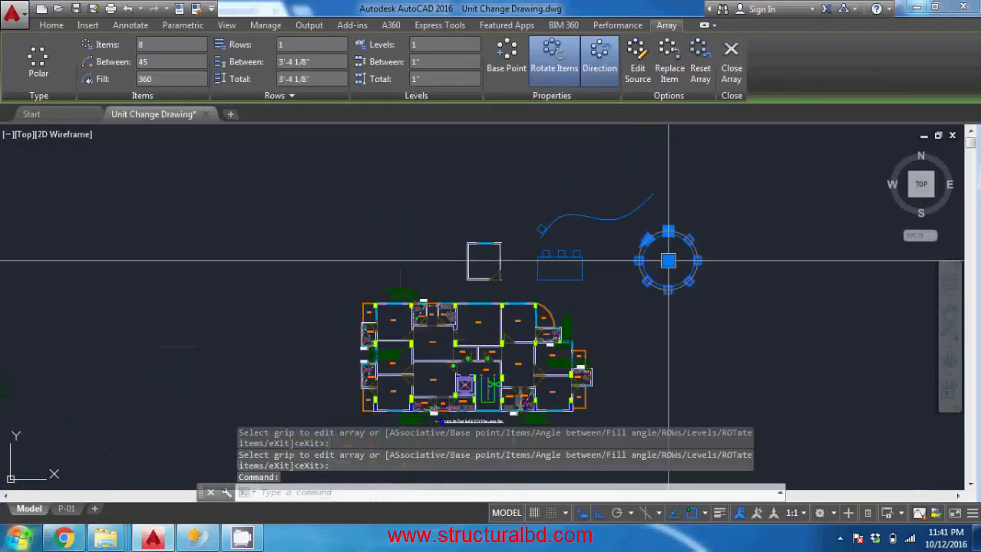
key(Escape)
scroll(649, 255, up, 4)
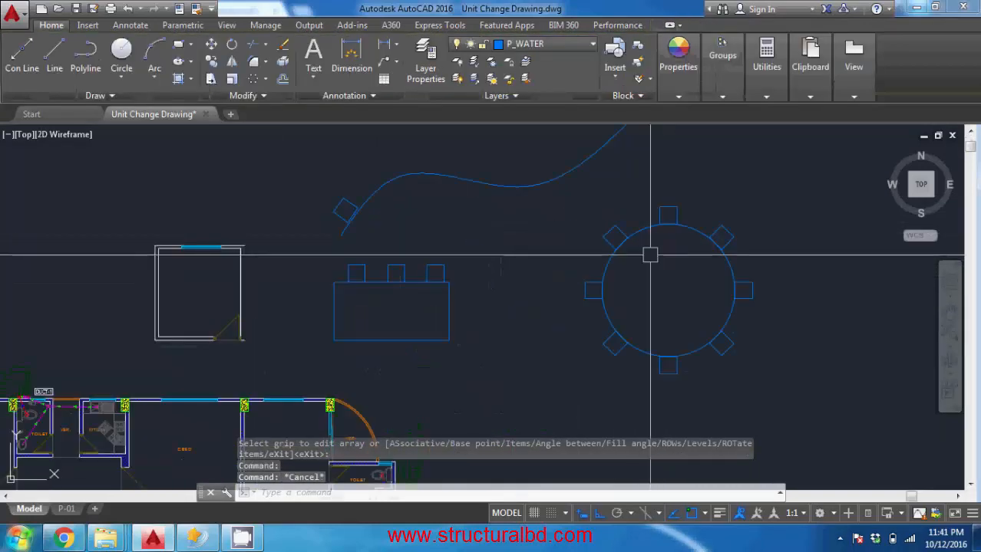
click(732, 272)
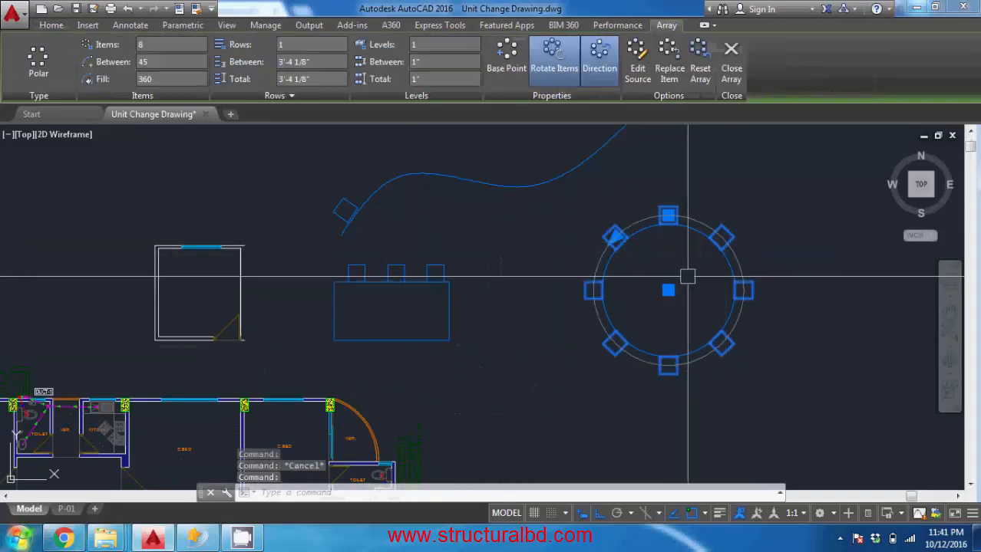
key(Escape)
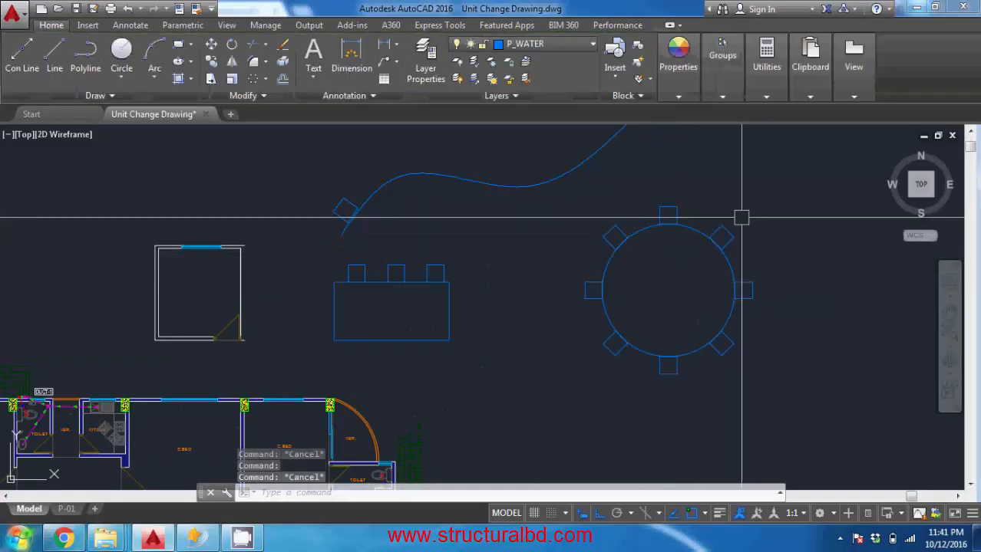
Create a path array of the tilted square using the wavy curve as its path
scroll(740, 215, down, 2)
middle_drag(508, 238, 514, 293)
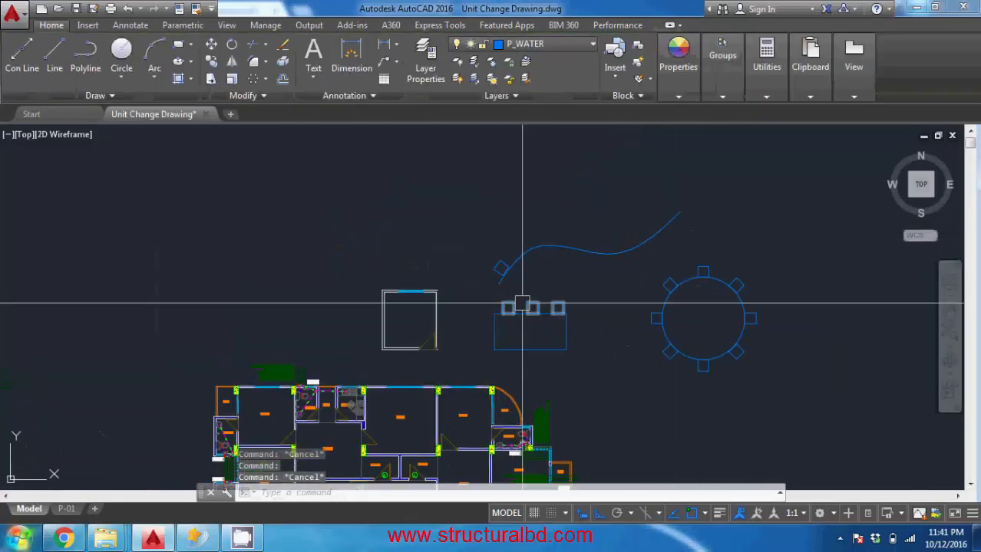
click(265, 80)
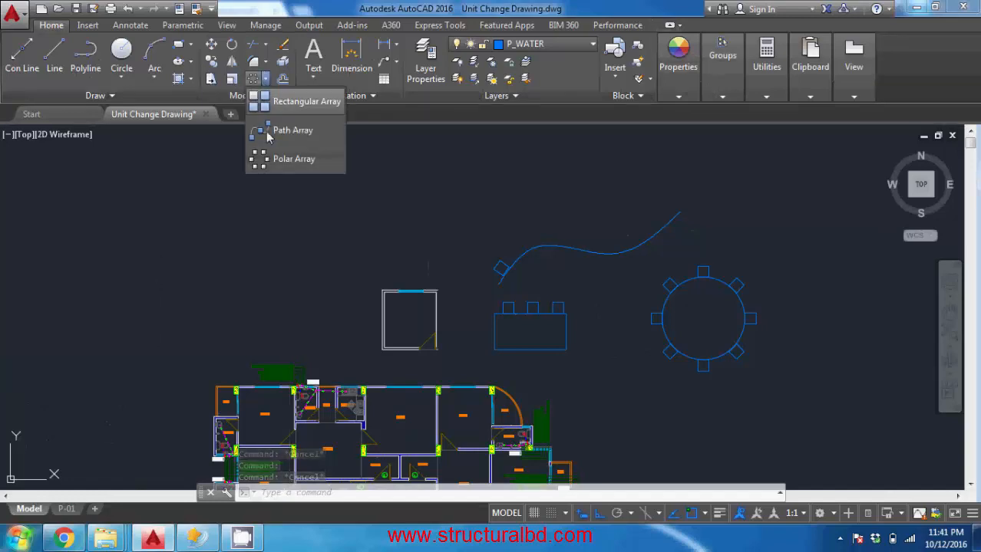
click(284, 132)
scroll(499, 275, up, 3)
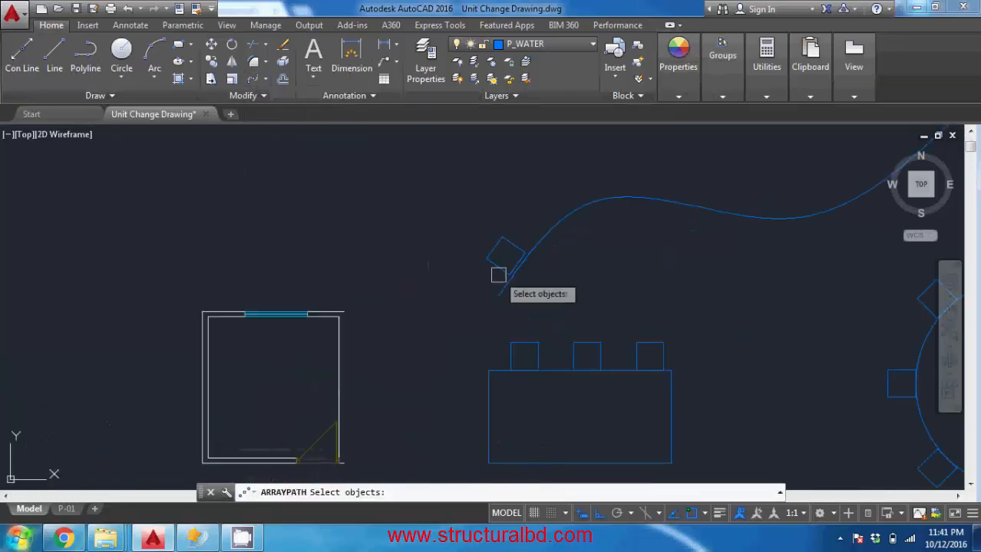
scroll(418, 198, down, 2)
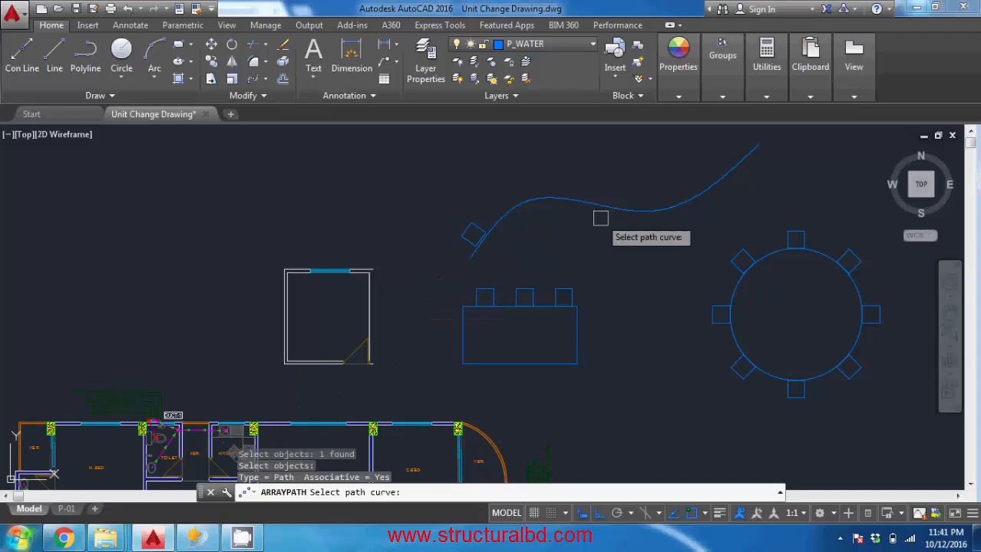
scroll(521, 269, down, 2)
click(493, 251)
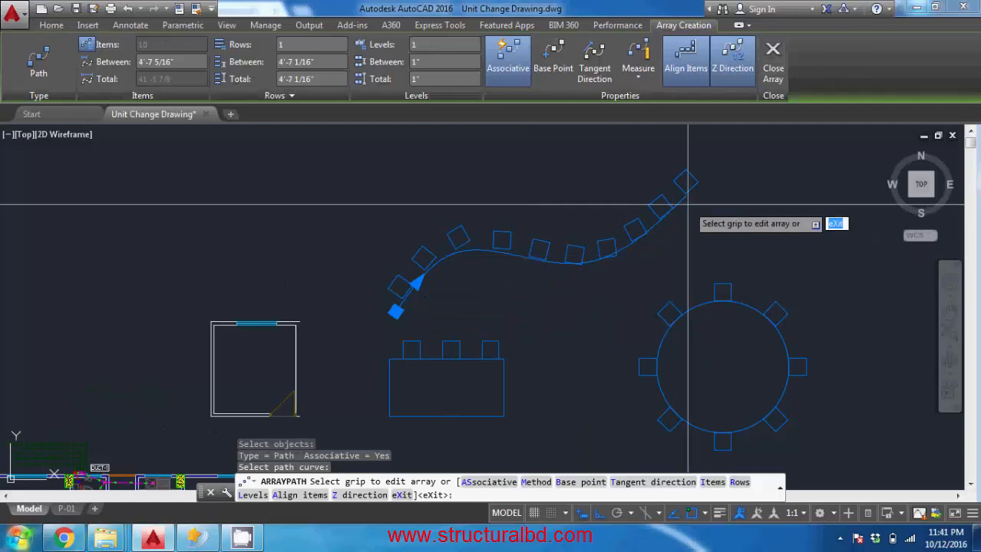
Turn off Align Items for the path array, and enable its item count and set it to 8
click(683, 62)
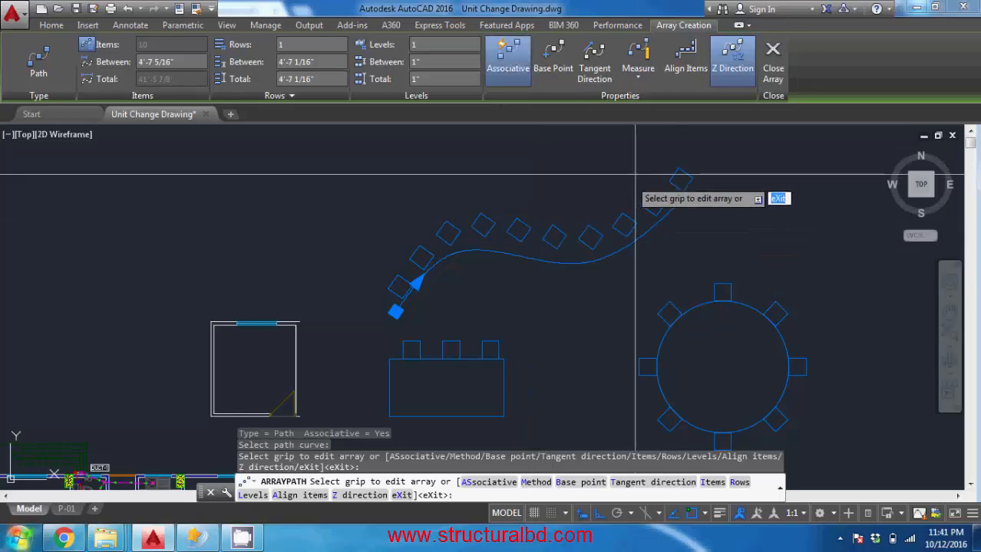
click(92, 45)
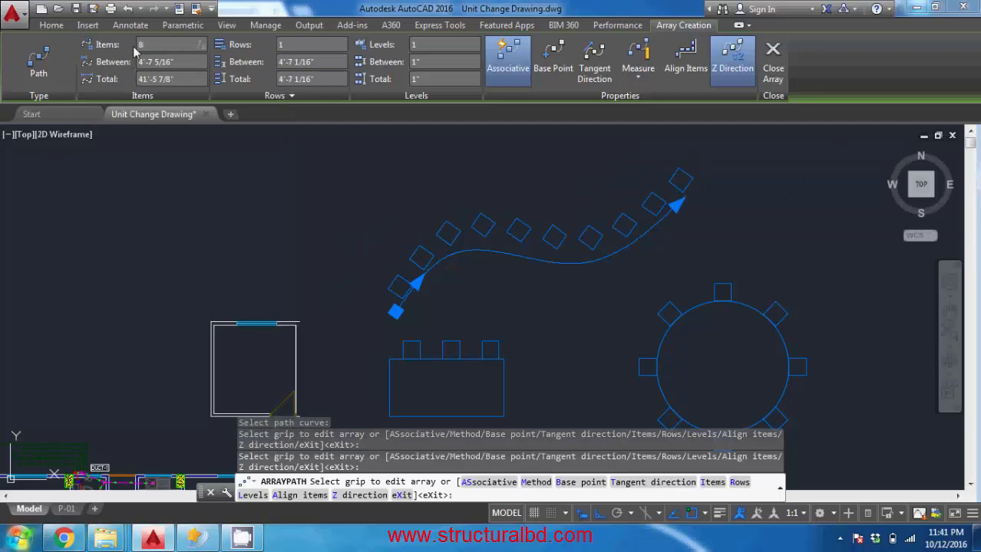
key(Return)
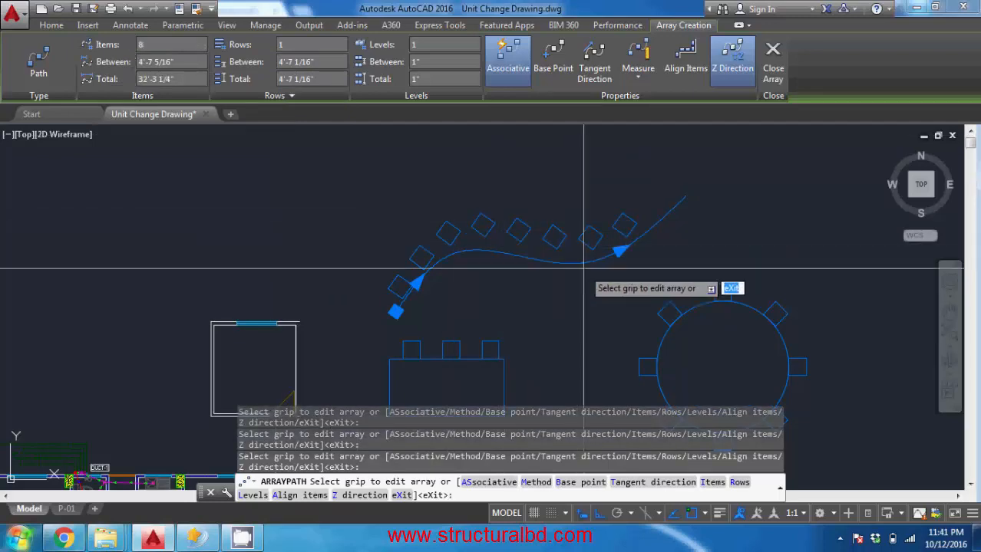
key(Return)
Extend the path array to nine items along the curve with its item count grip
click(533, 232)
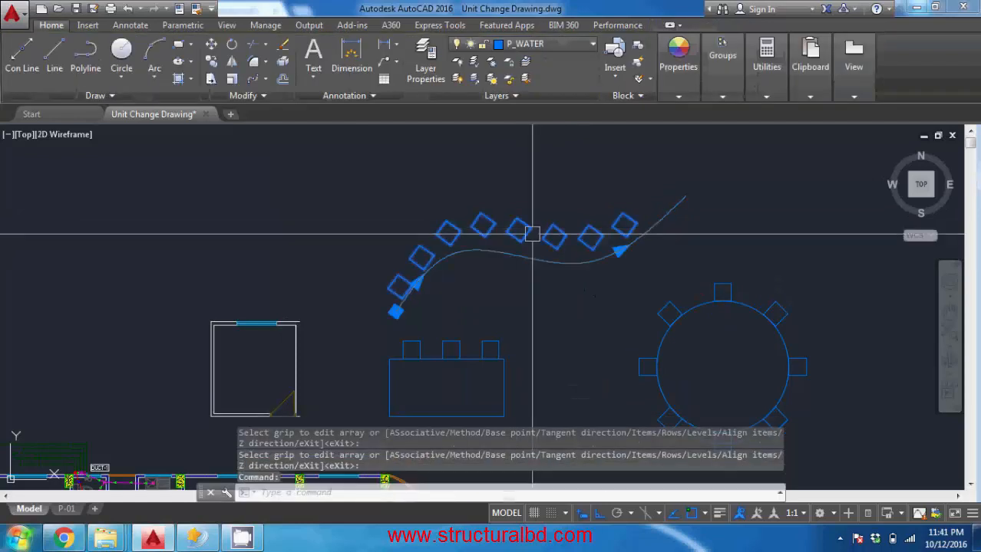
click(623, 250)
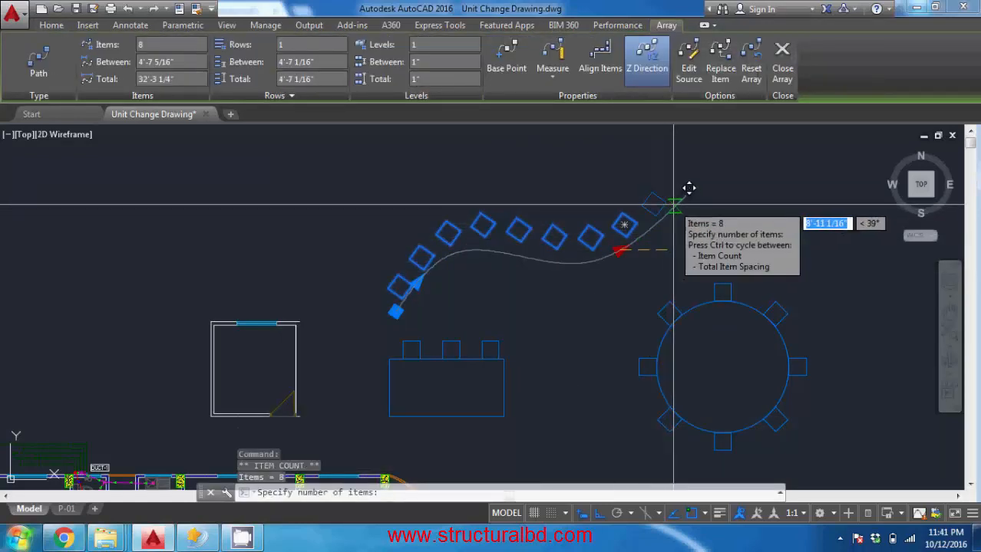
key(Escape)
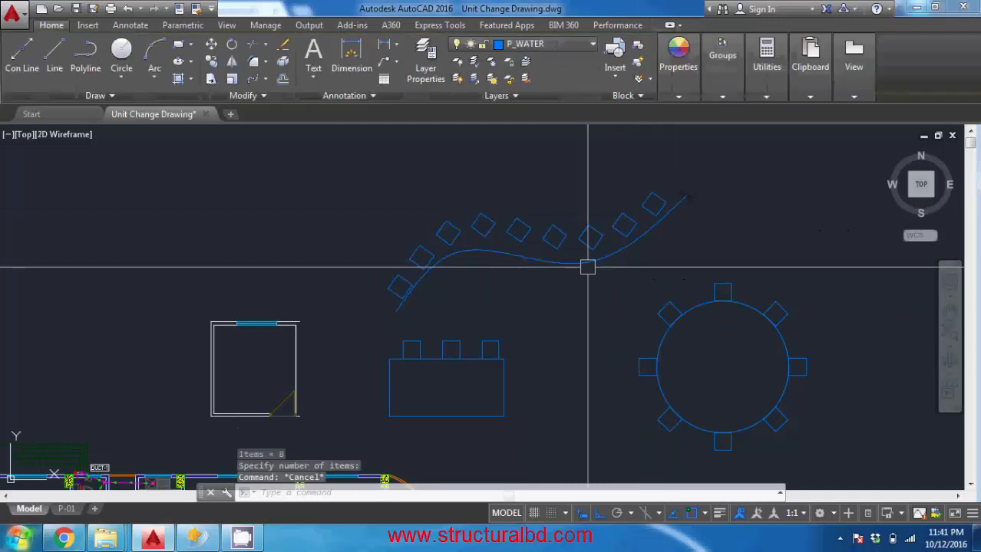
Stretch the path curve's upper end farther to the right and pull its lower middle point further down
click(587, 265)
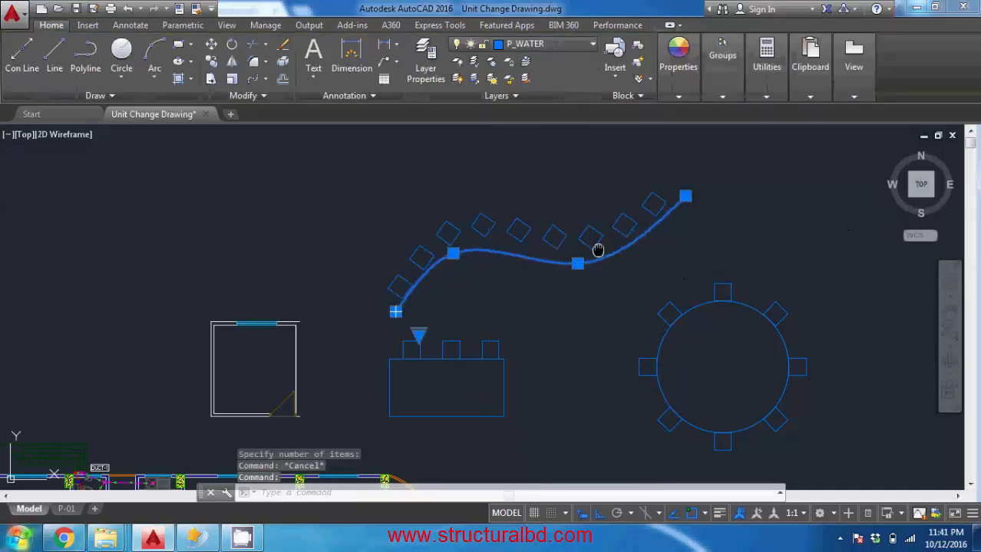
middle_drag(598, 250, 560, 269)
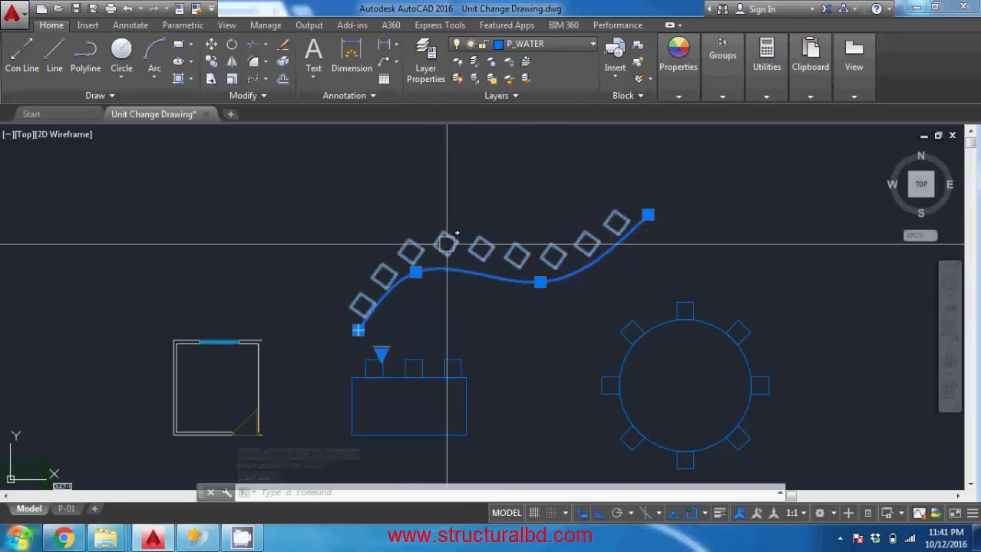
click(650, 214)
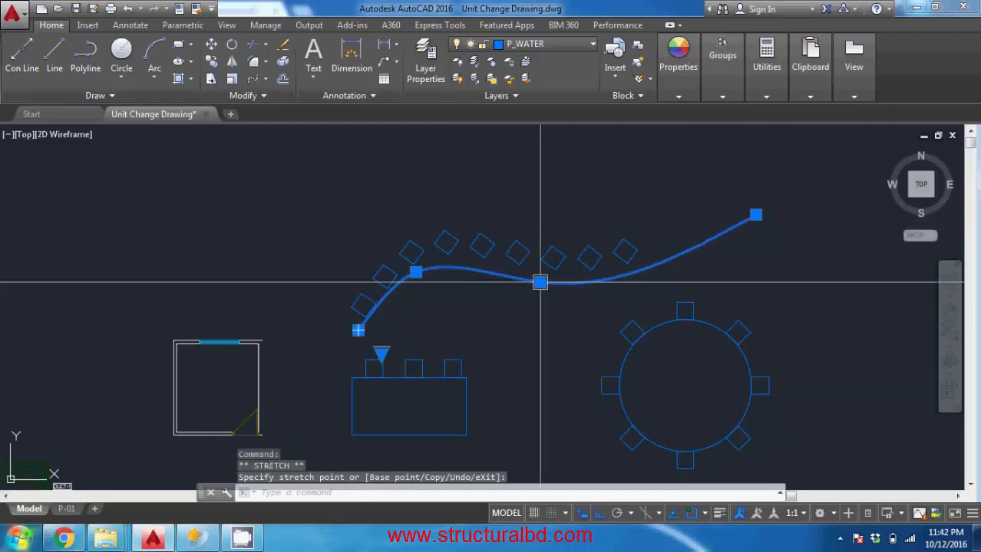
key(Escape)
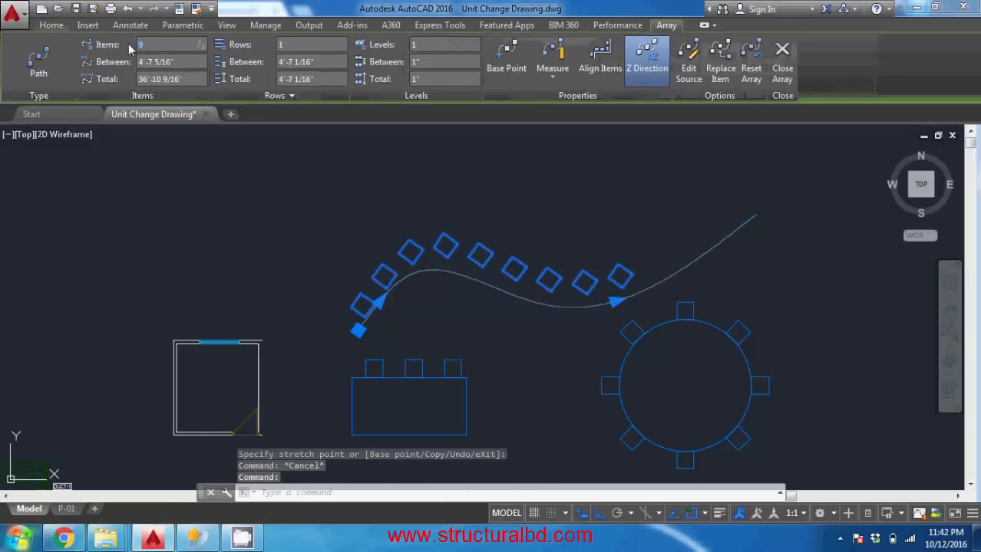
Set the path array's item count to 12
text(12)
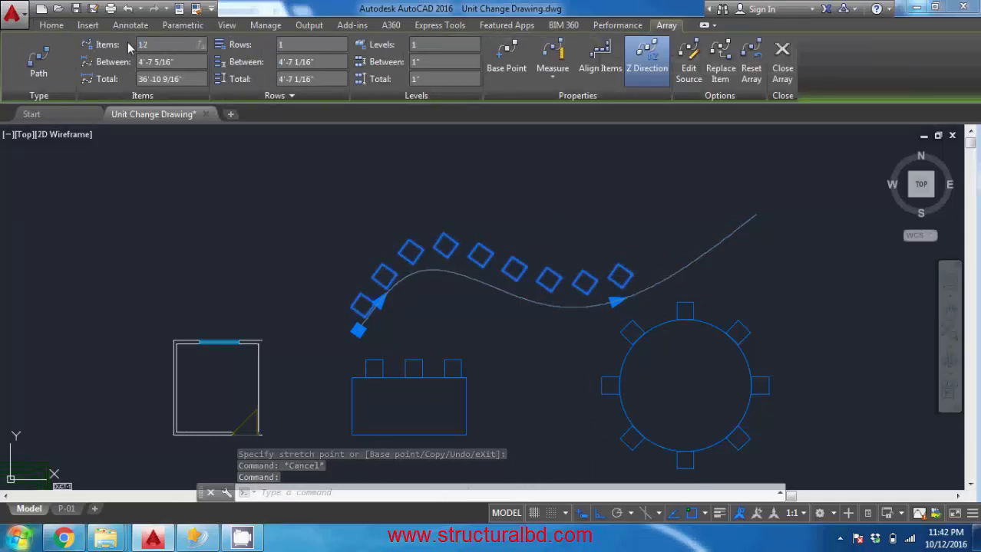
key(Return)
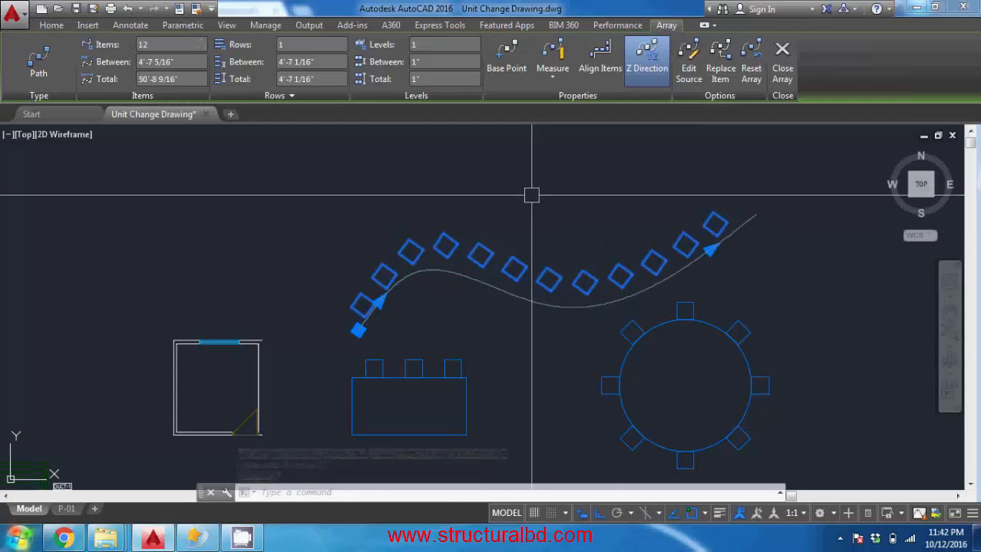
key(Escape)
scroll(578, 229, down, 2)
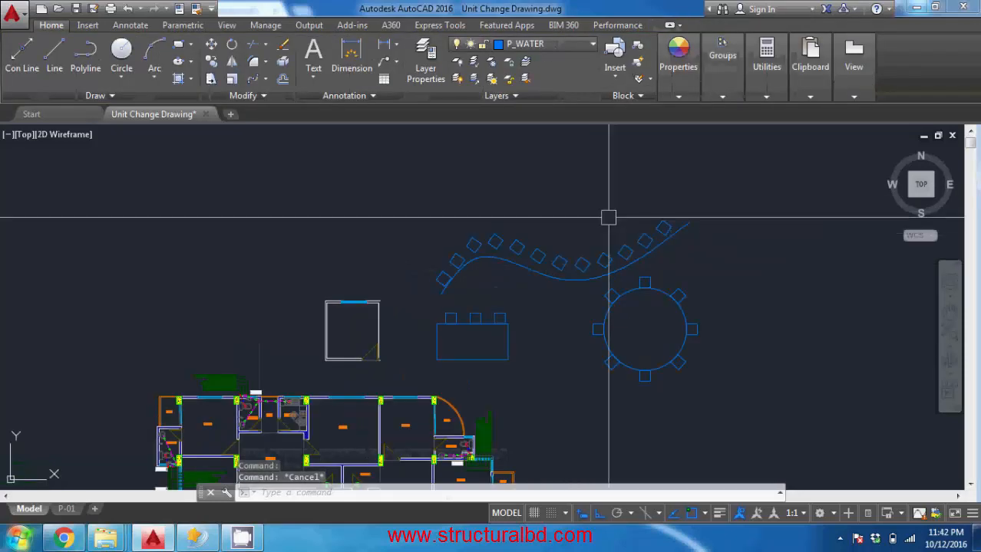
scroll(606, 213, down, 3)
scroll(583, 236, up, 3)
scroll(582, 236, down, 1)
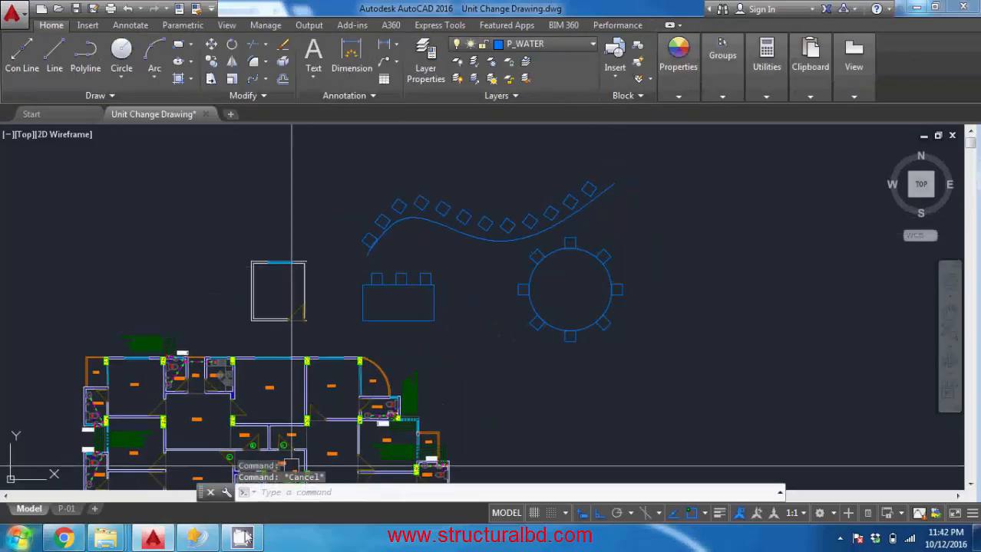